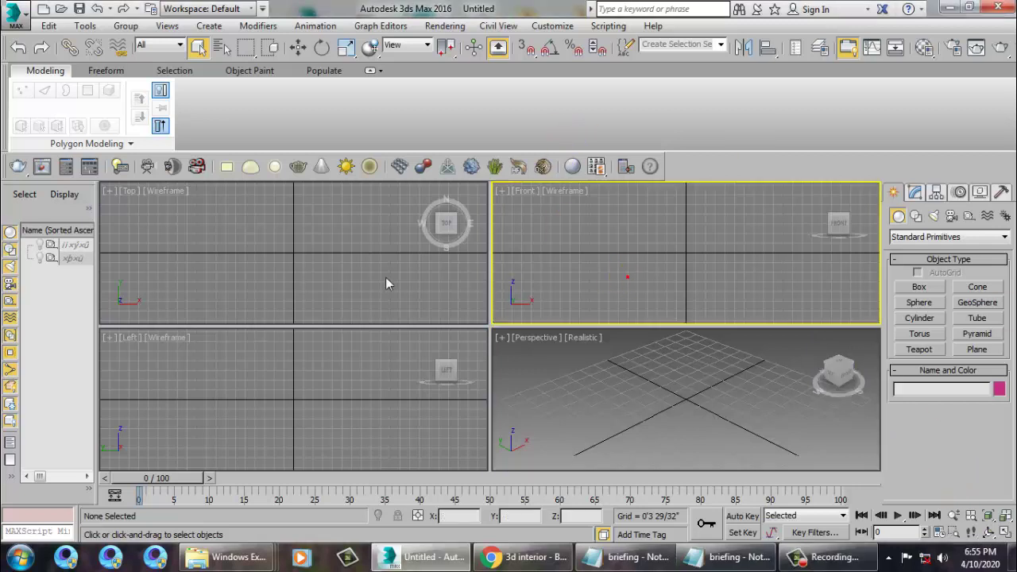
Step: Collapse the ribbon and open Desktop > Interior > interior.jpg via Rendering > View Image File
double_click(36, 71)
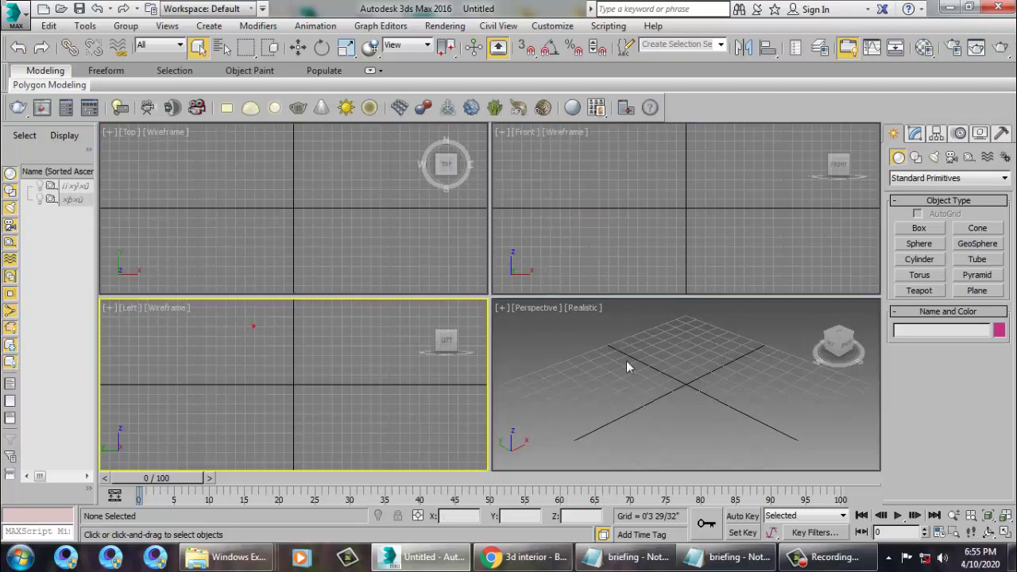
left_click(675, 433)
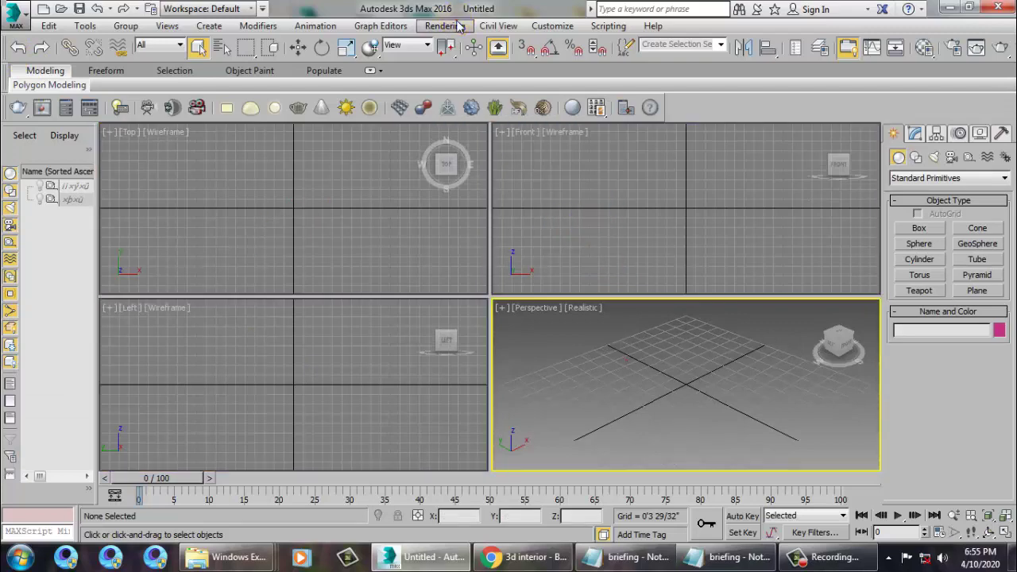
left_click(458, 26)
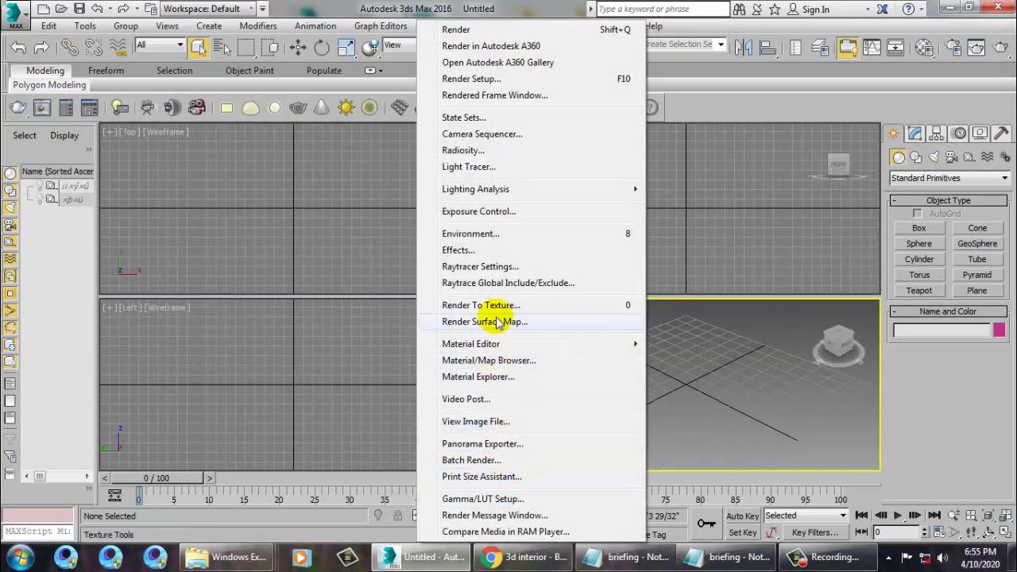
left_click(493, 423)
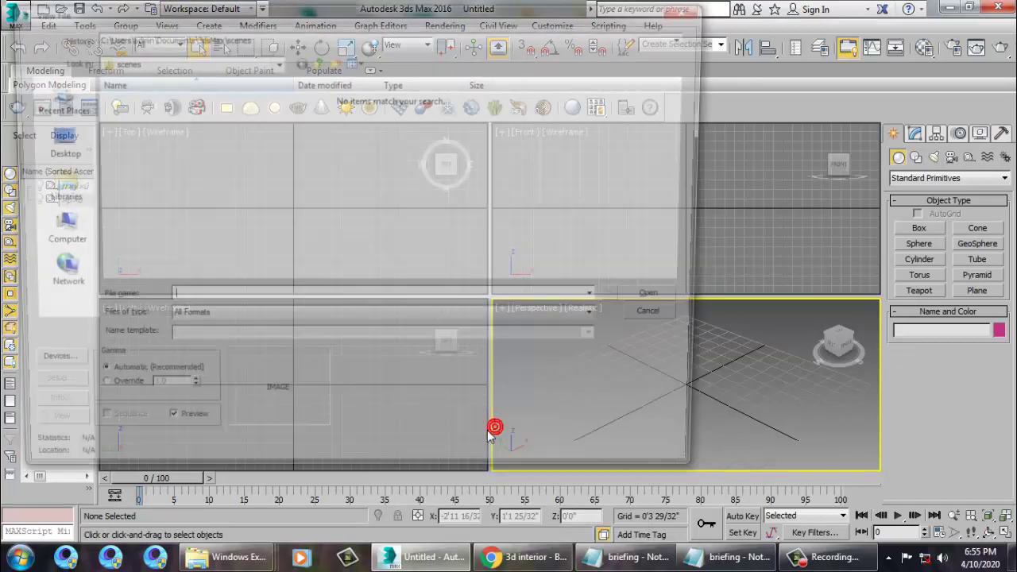
left_click(51, 142)
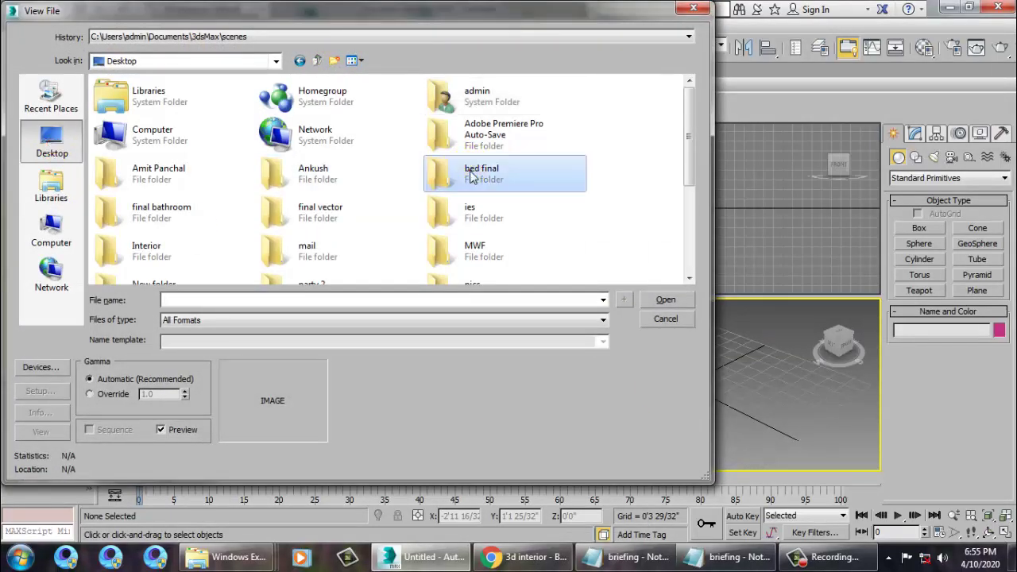
double_click(177, 266)
double_click(130, 123)
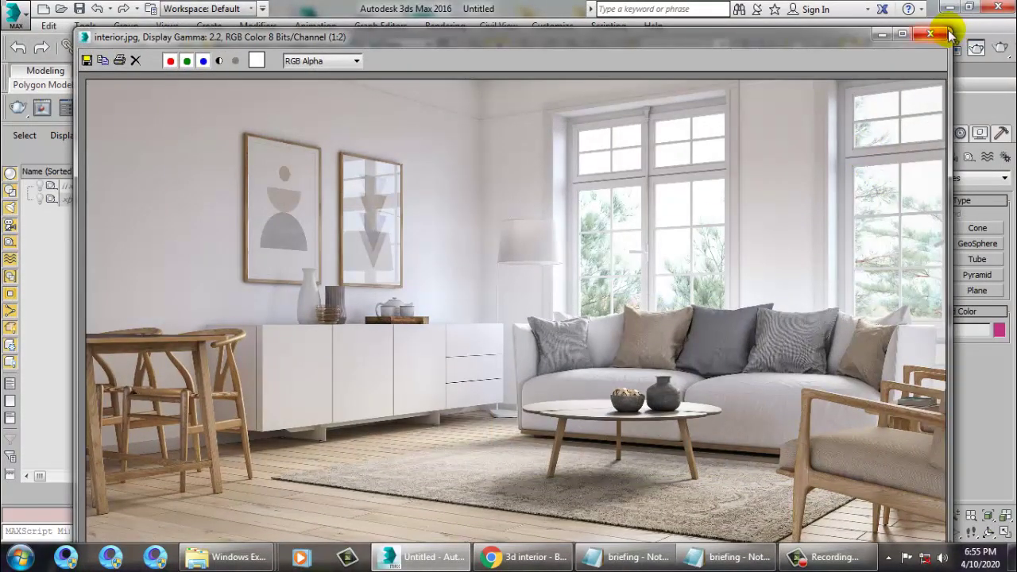
Step: Shrink the interior.jpg viewer and move it over the left side of the viewports
left_click_drag(957, 34, 724, 179)
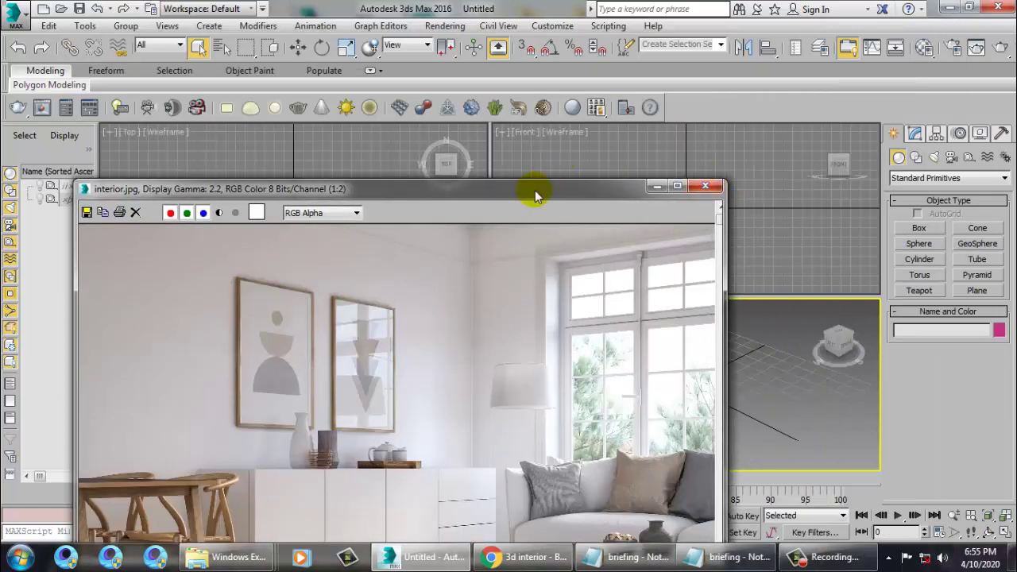
left_click_drag(534, 190, 509, 34)
scroll(373, 252, "down", 1)
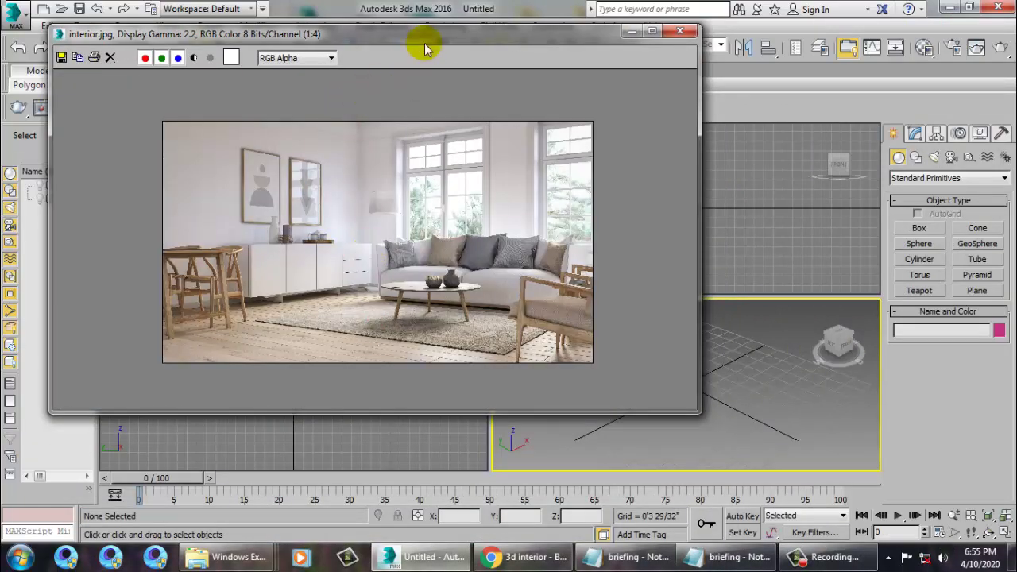
left_click_drag(427, 32, 305, 83)
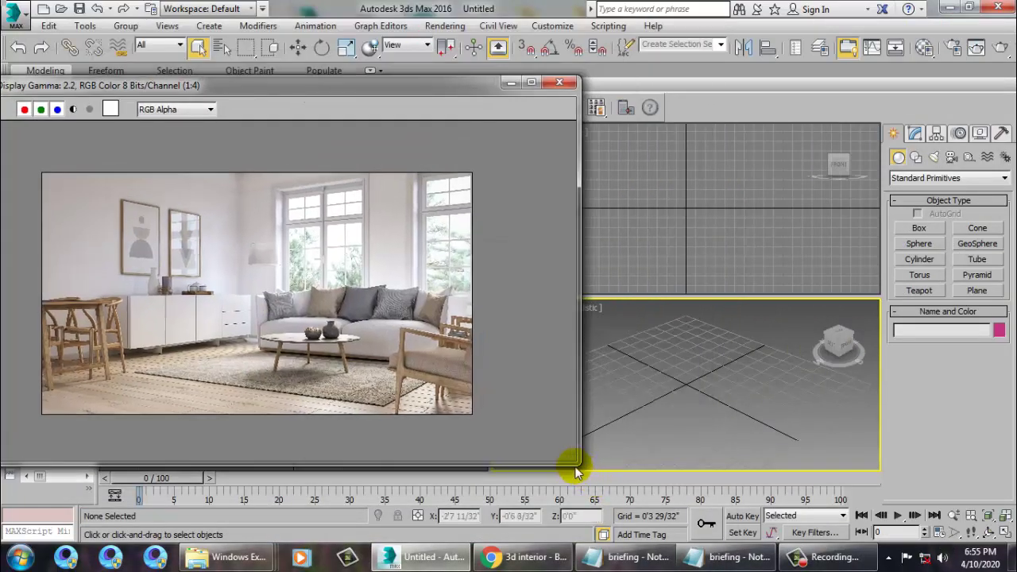
left_click_drag(578, 460, 495, 457)
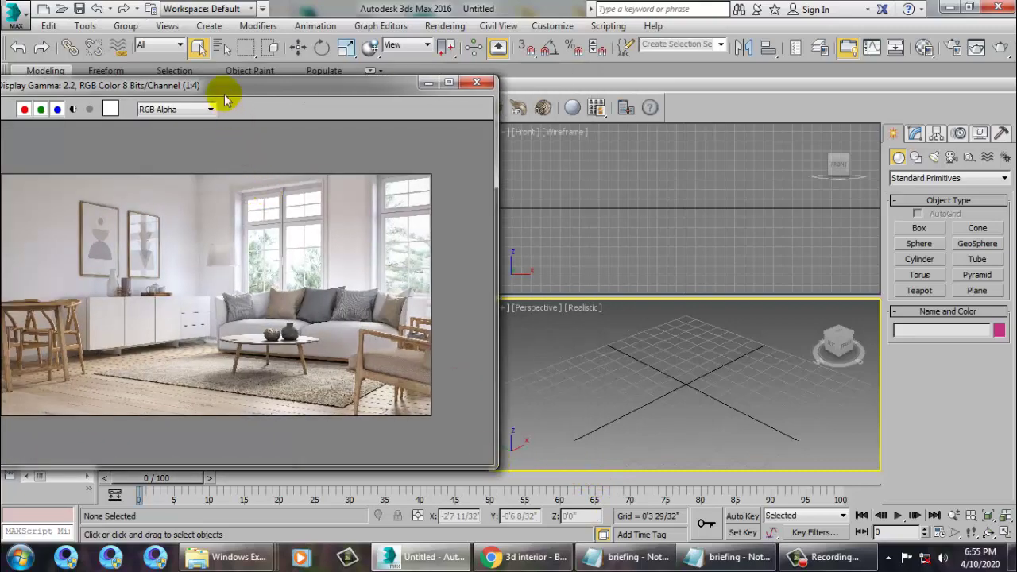
mouse_move(222, 85)
left_mouse_down()
mouse_move(336, 81)
mouse_move(311, 87)
left_mouse_up()
Step: Minimize and restore the 3ds Max window, then open the Rendering and Customize menus
left_click(944, 7)
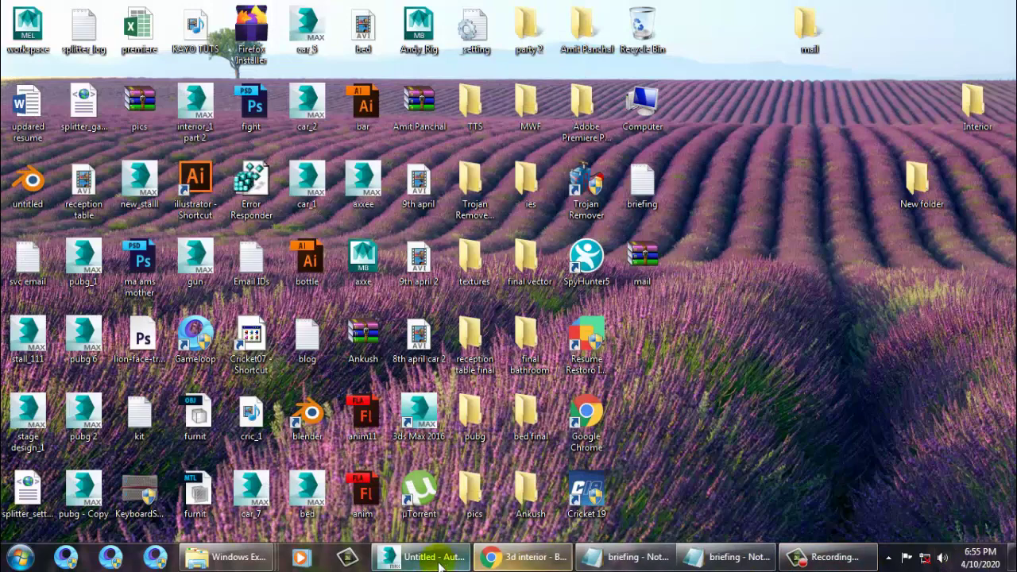
left_click(546, 514)
left_click(441, 27)
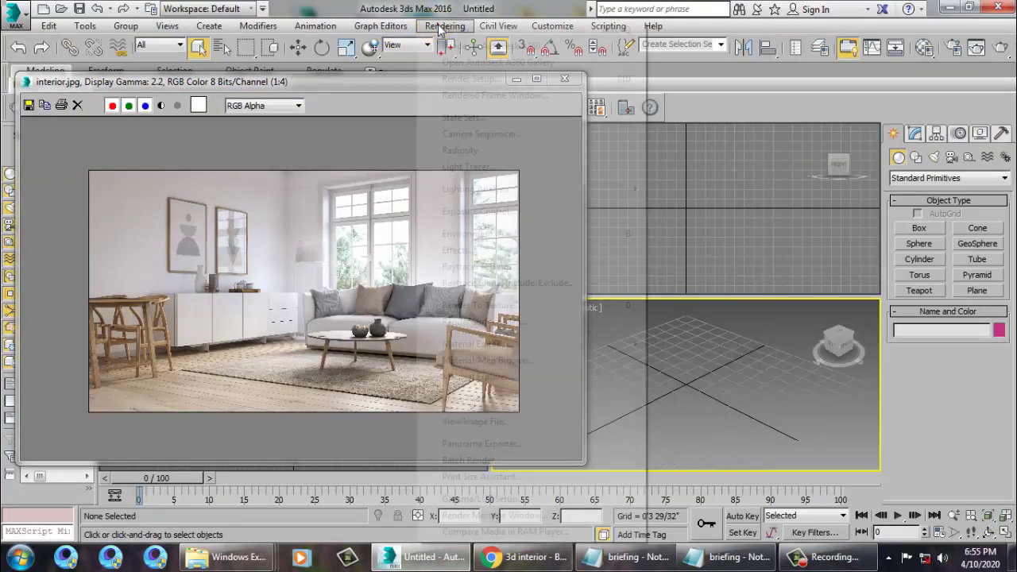
left_click(460, 9)
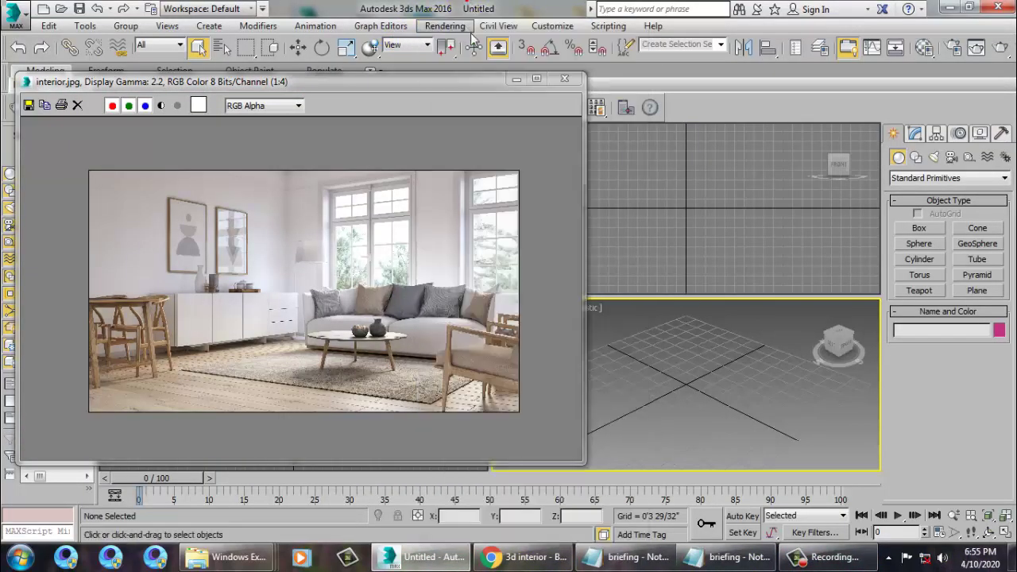
left_click(560, 26)
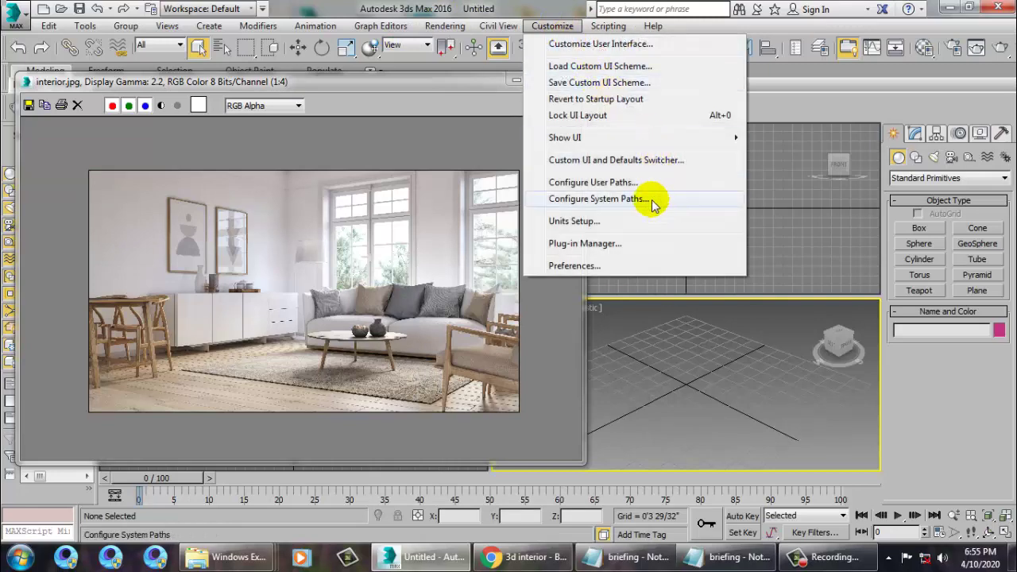
left_click(589, 228)
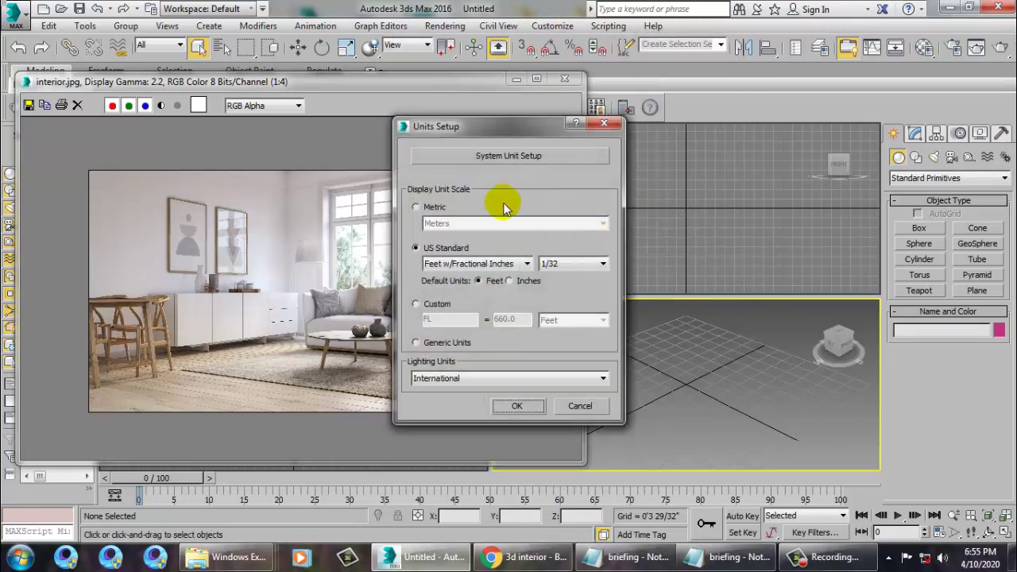
left_click(526, 263)
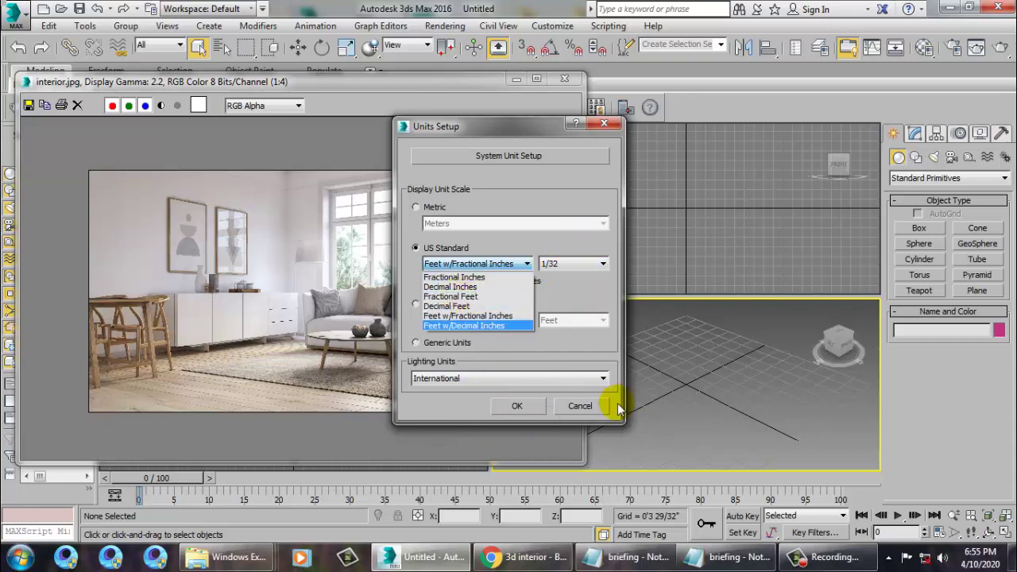
left_click(532, 408)
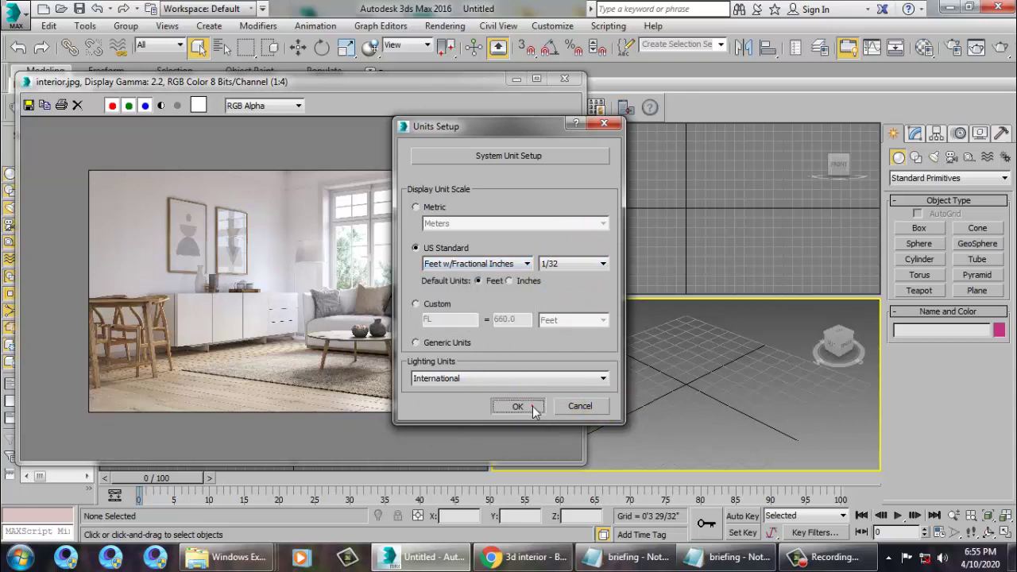
left_click(533, 406)
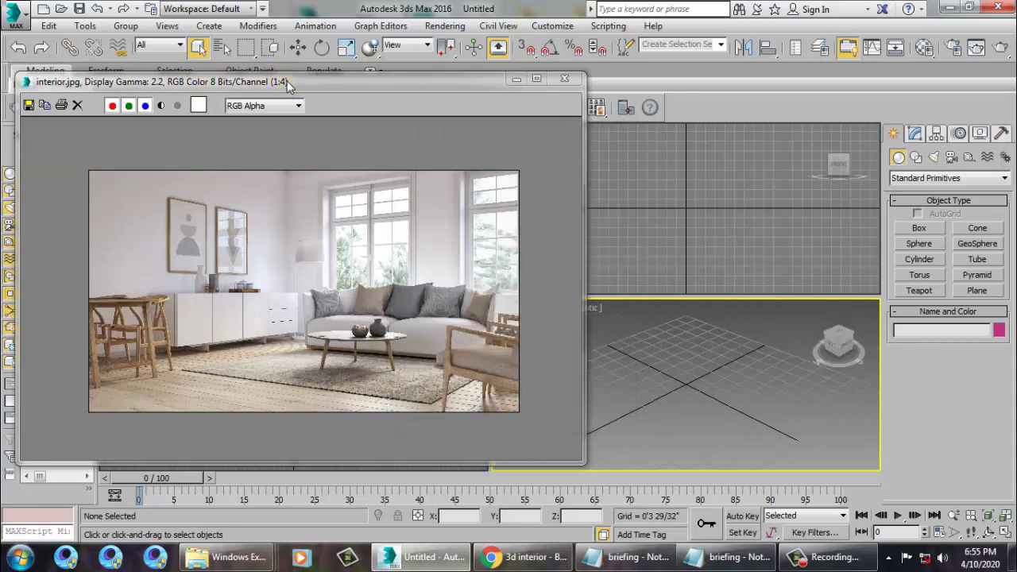
Step: Draw a large floor plane on the grid in the maximized Perspective view
left_click_drag(287, 85, 205, 62)
key("alt+w")
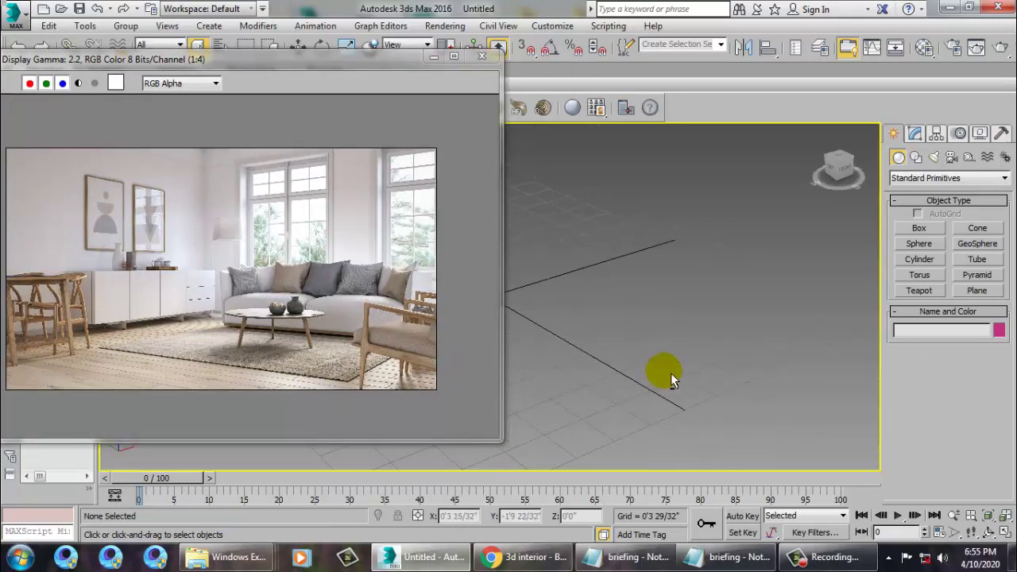
left_click(977, 291)
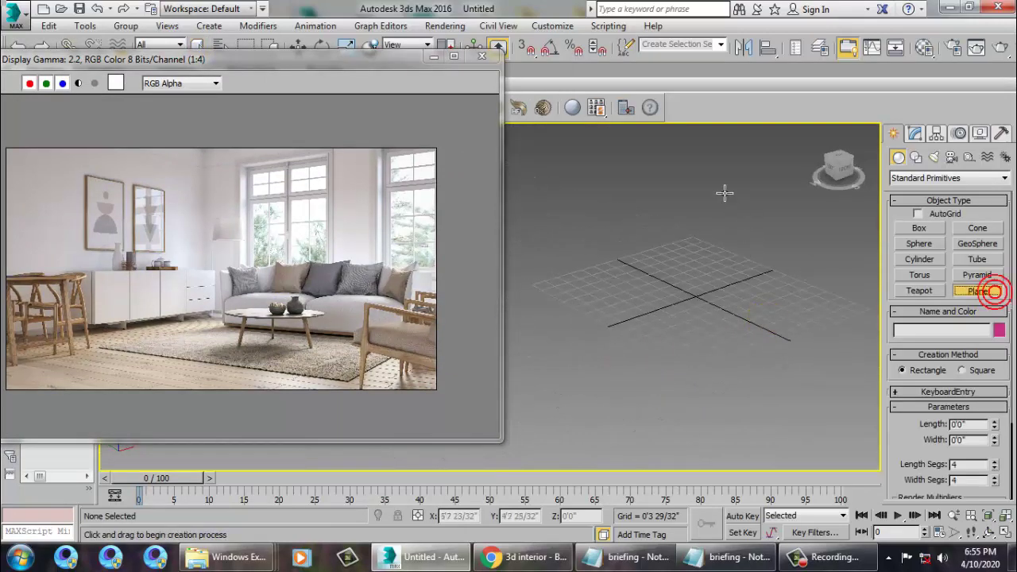
left_click_drag(724, 193, 648, 560)
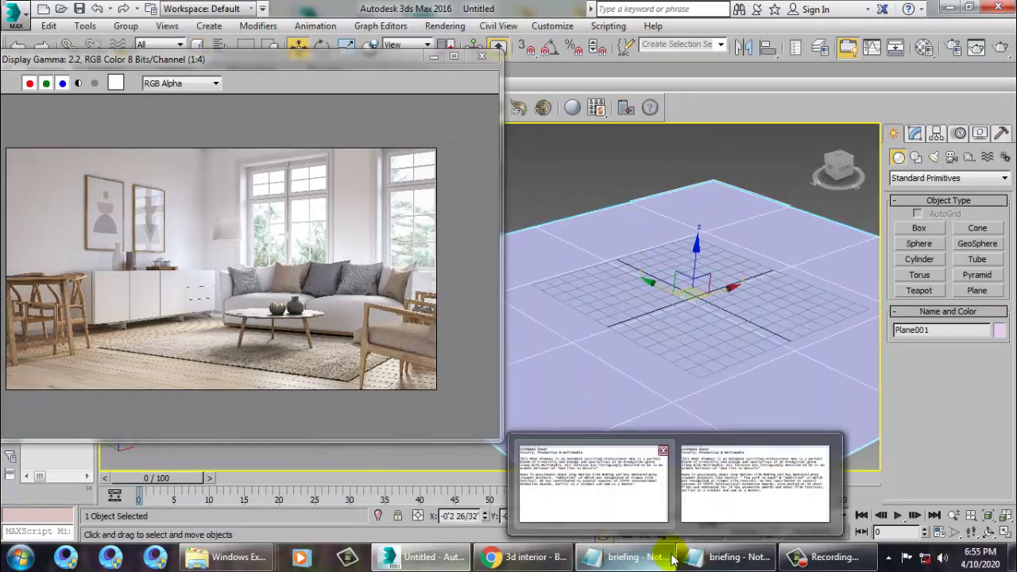
Step: Maximize the Top view with the plane centered, keeping the reference photo off to the left
key("alt+w")
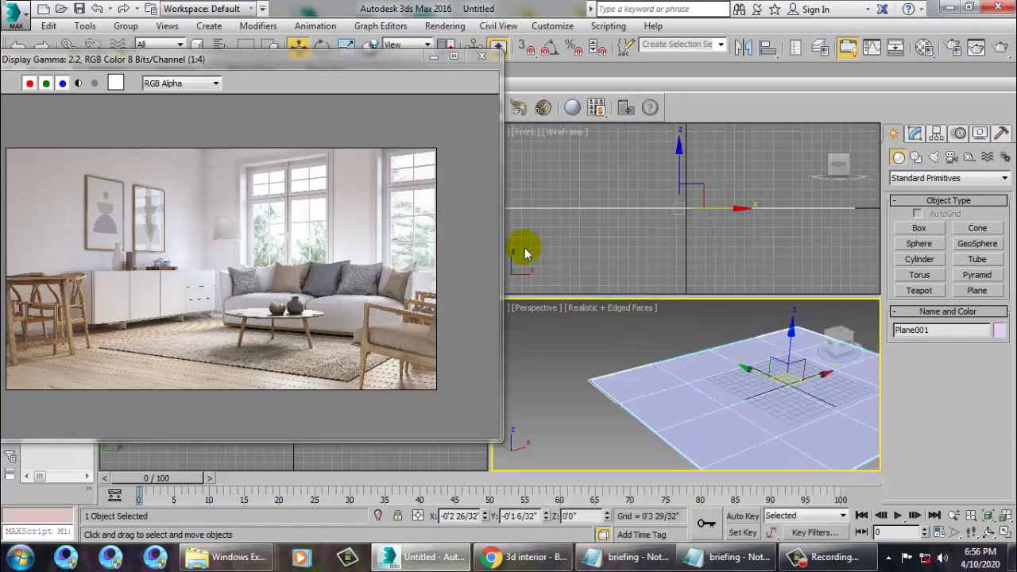
left_click_drag(238, 56, 99, 58)
left_click(416, 245)
key("alt+w")
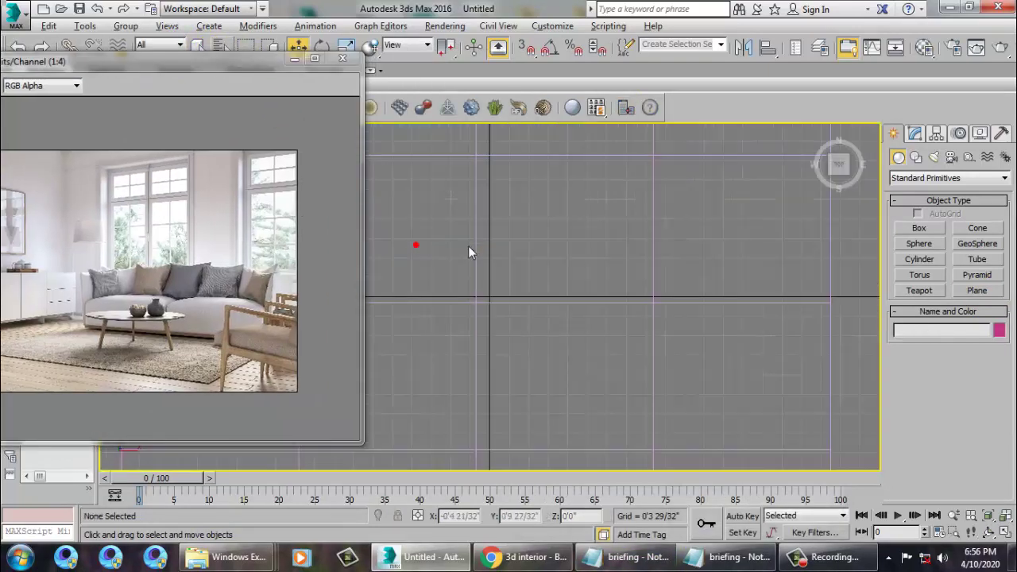
scroll(469, 252, "down", 3)
middle_click_drag(477, 250, 633, 278)
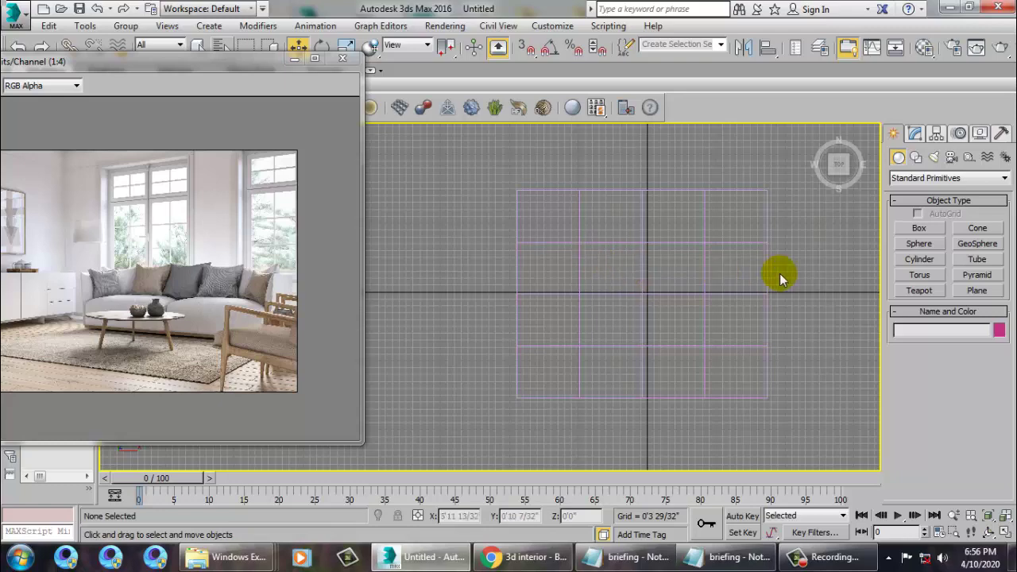
left_click_drag(112, 60, 276, 78)
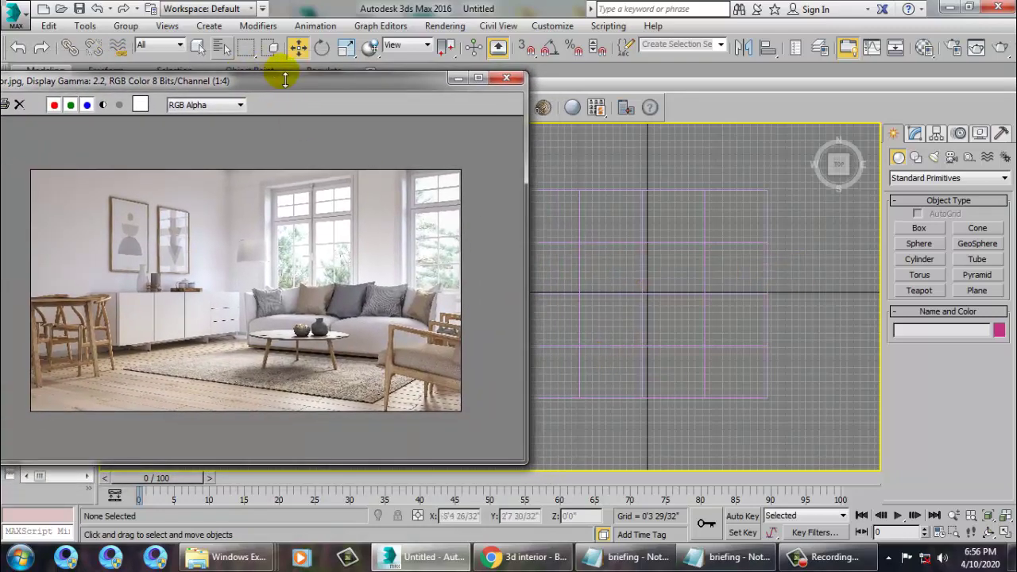
left_click_drag(300, 79, 219, 68)
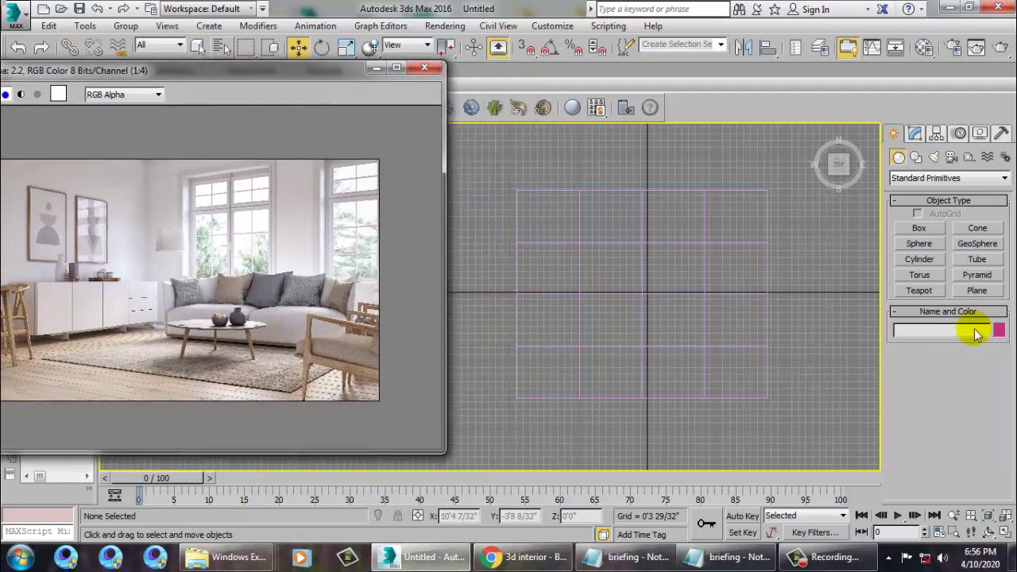
Step: Scale the floor plane to 125.5% in X and 123.05% in Y
left_click(645, 294)
key("r")
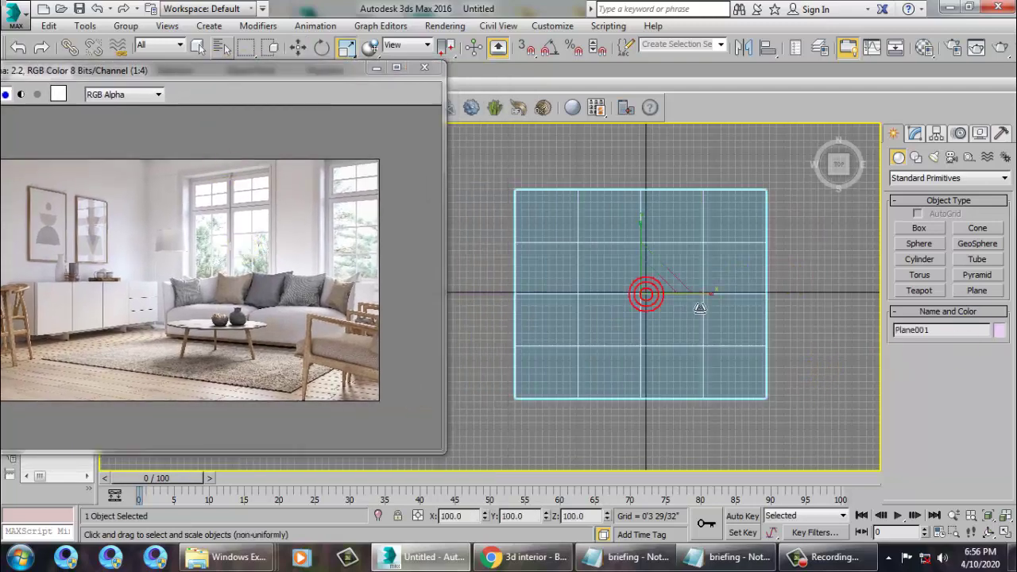
left_click_drag(717, 306, 739, 301)
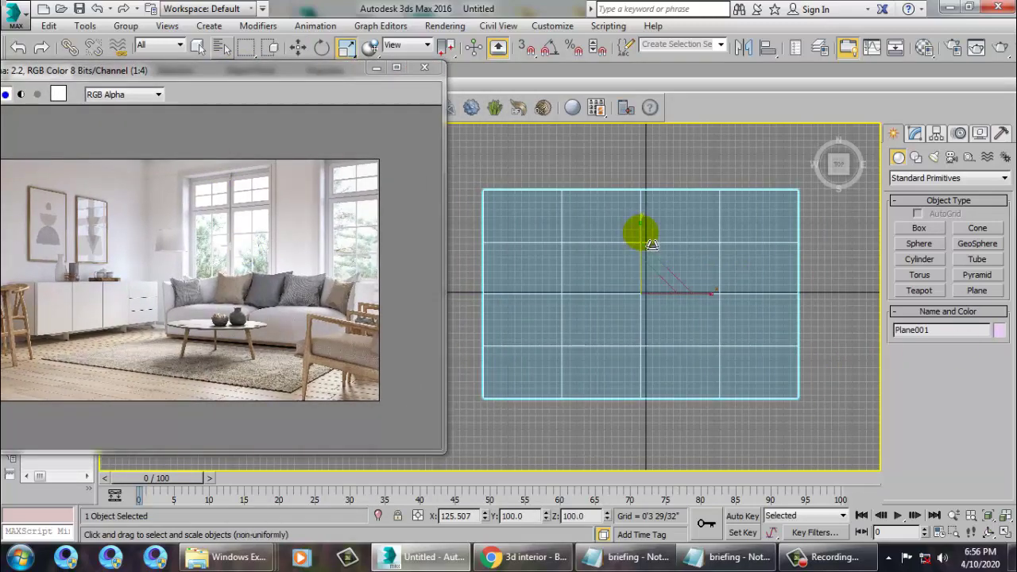
left_click_drag(651, 244, 643, 225)
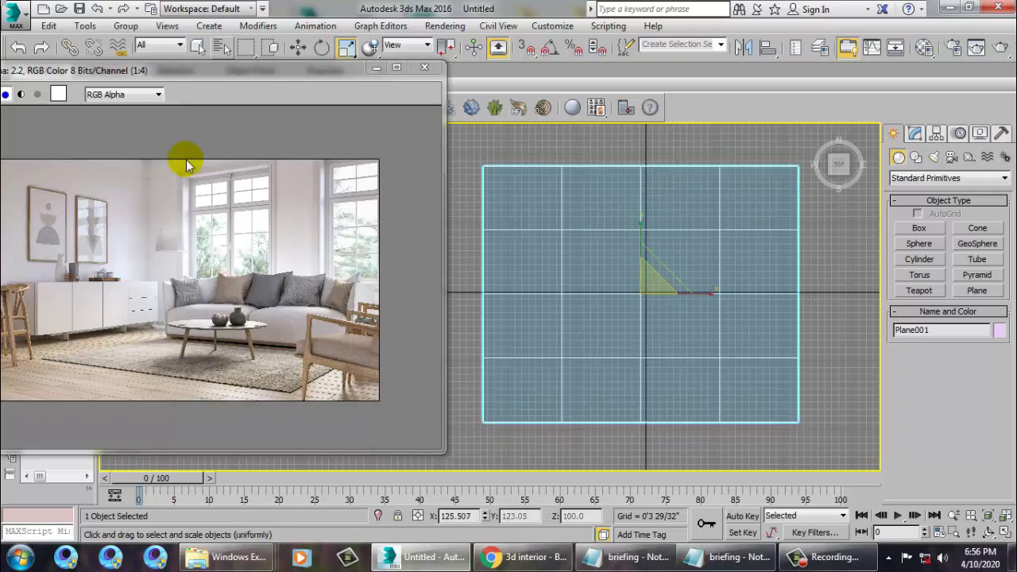
left_click_drag(161, 68, 231, 80)
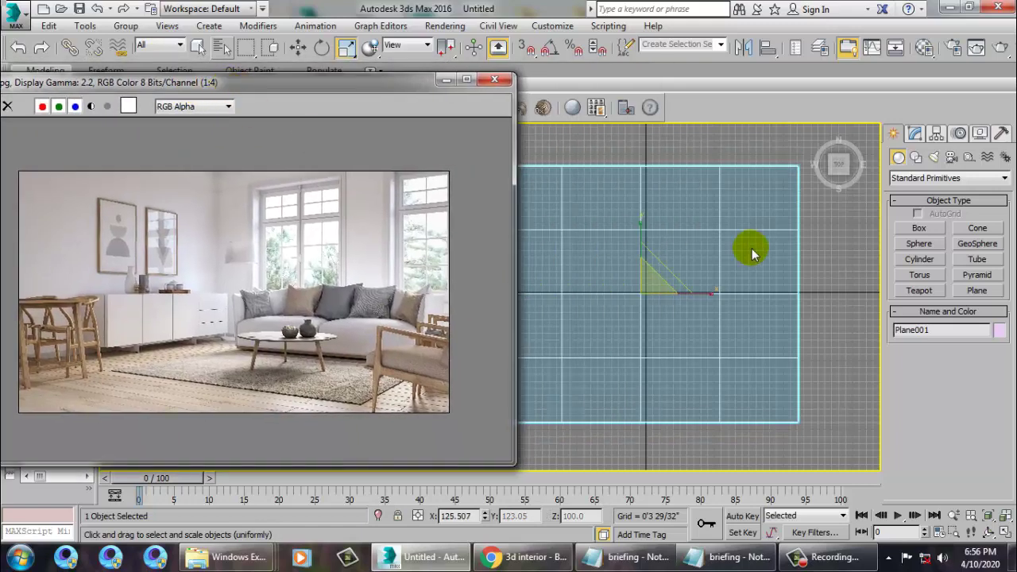
left_click_drag(311, 79, 236, 78)
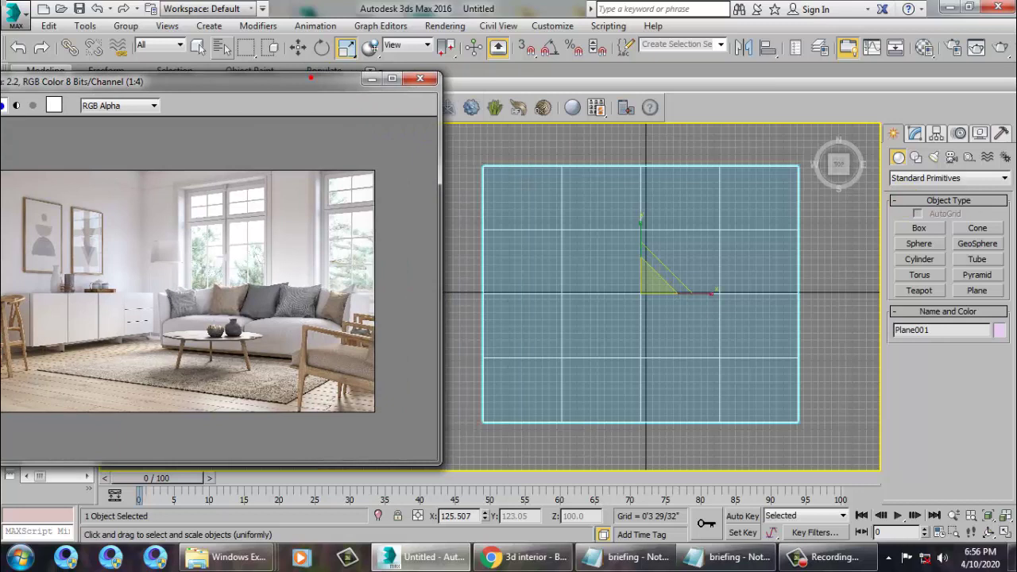
left_click(933, 189)
left_click(936, 287)
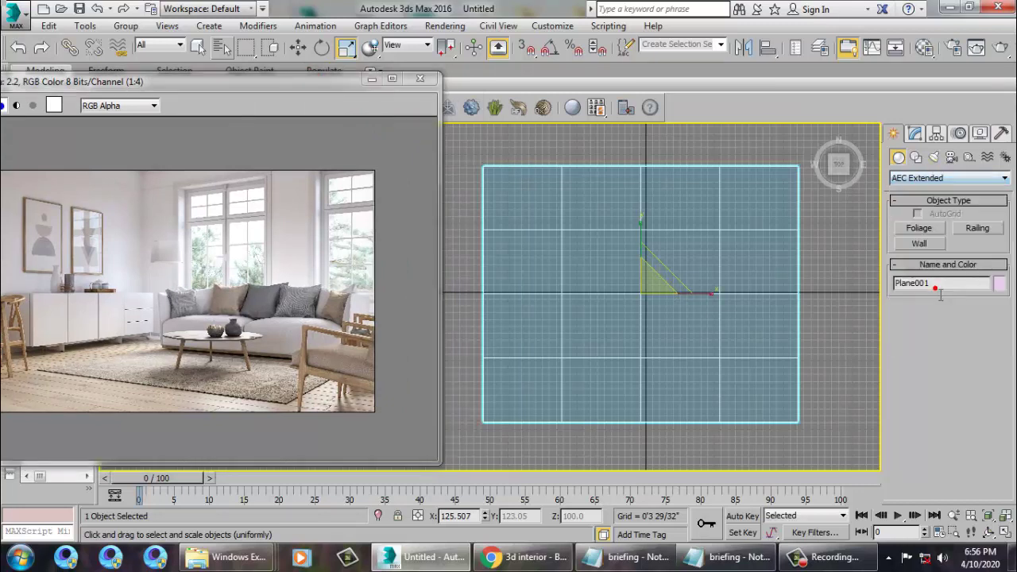
left_click(917, 248)
left_click(912, 135)
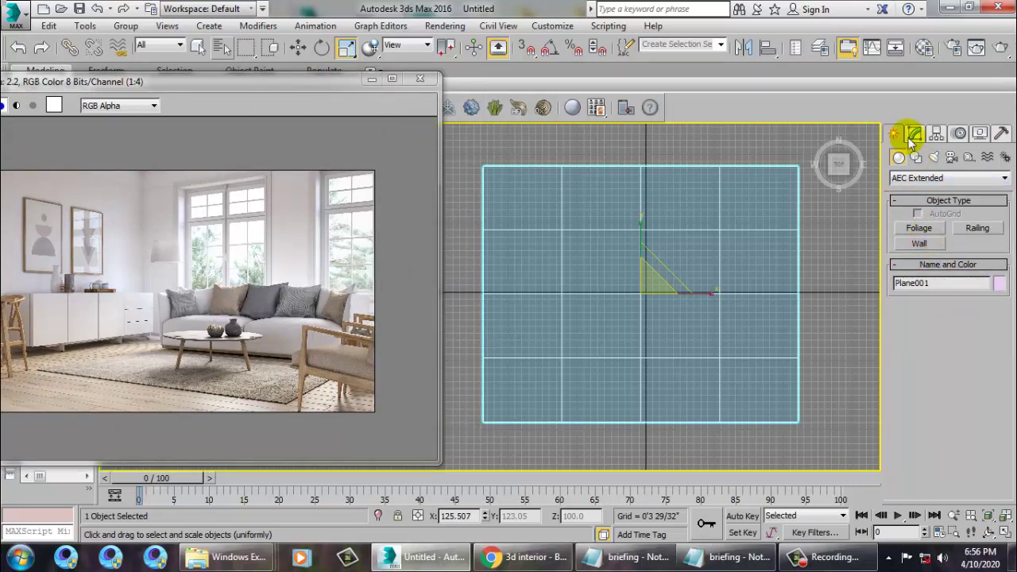
left_click(937, 178)
left_click(925, 190)
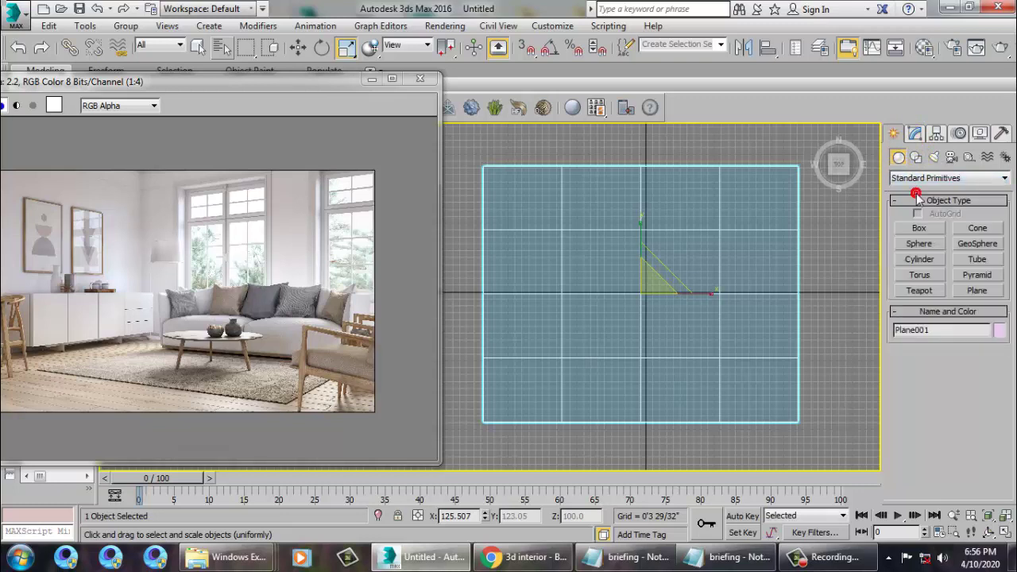
Step: Draw a thin box along the floor plane's left edge and orbit to check it
left_click_drag(494, 443, 499, 173)
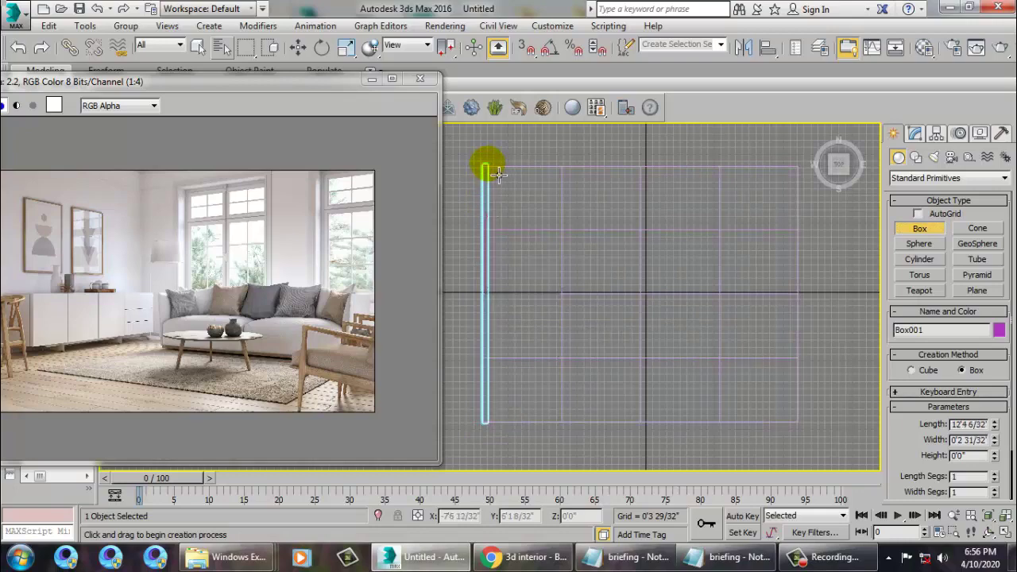
key("w")
key("alt+w")
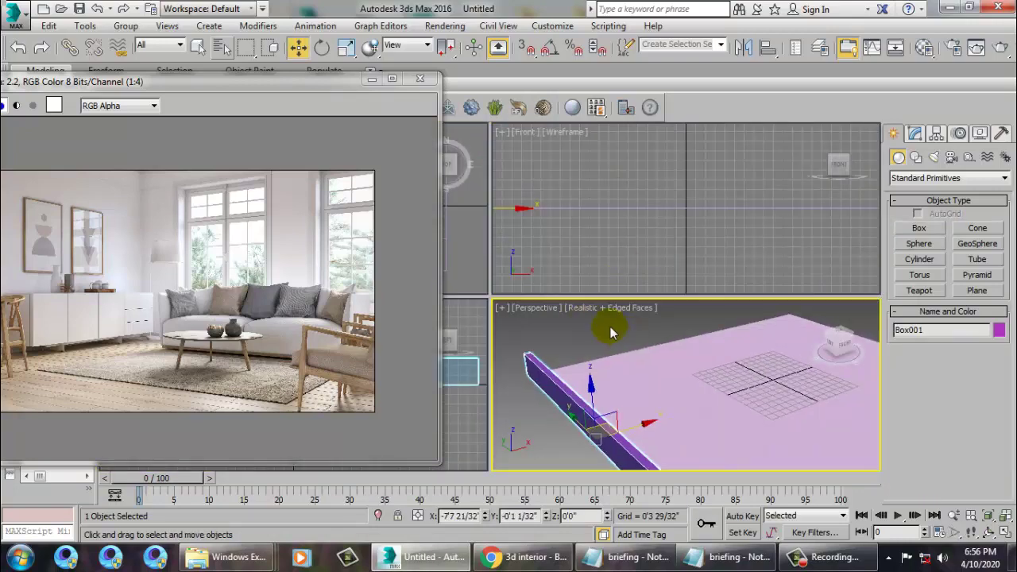
key("alt+w")
middle_click_drag(577, 278, 641, 338, "alt")
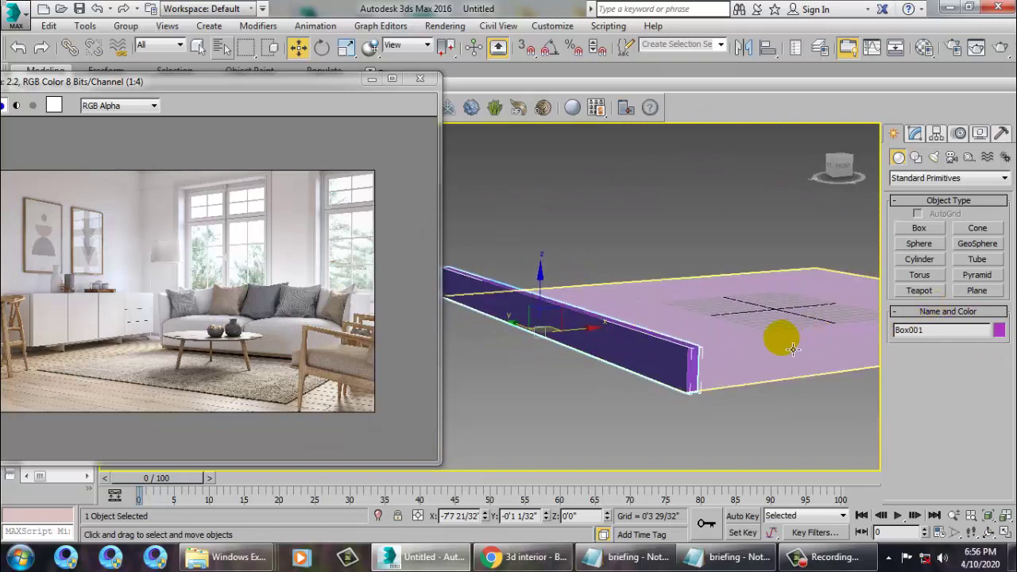
key("t")
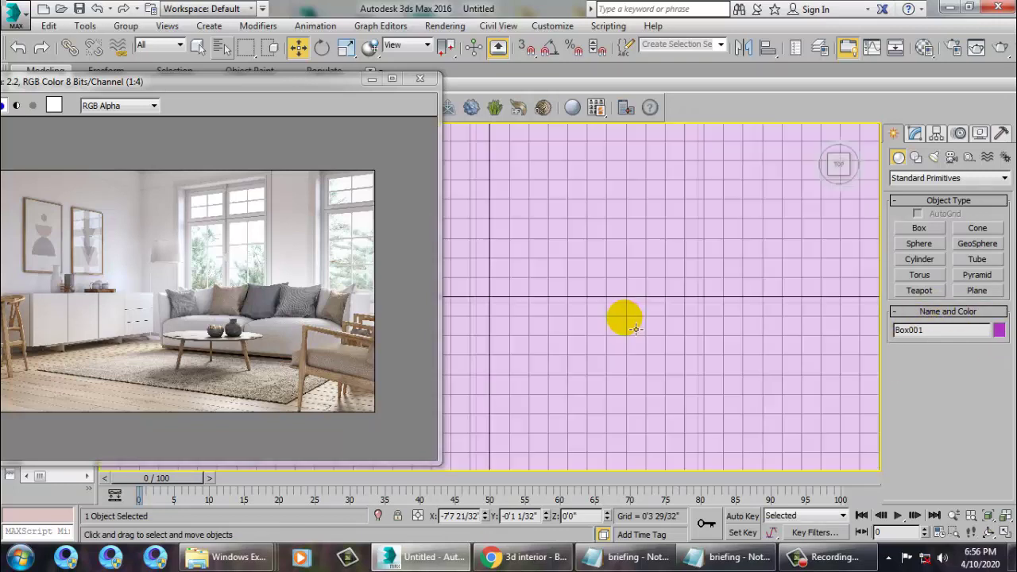
scroll(675, 338, "down", 3)
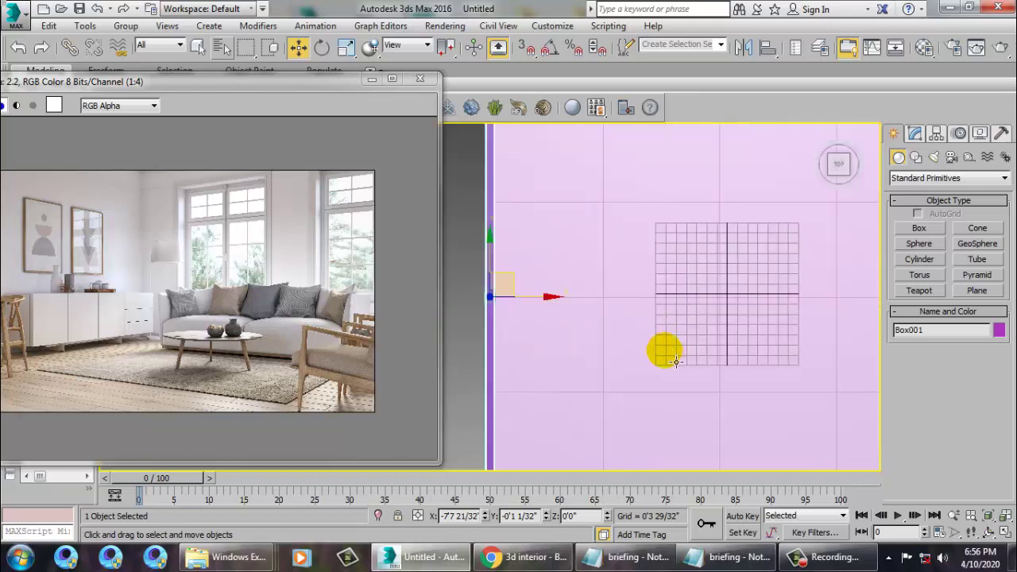
mouse_move(663, 347)
middle_mouse_down("alt")
mouse_move(721, 281)
mouse_move(659, 270)
mouse_move(496, 328)
middle_mouse_up("alt")
Step: Set the wall box Height to 9' after first trying 10, then select the floor plane
key("r")
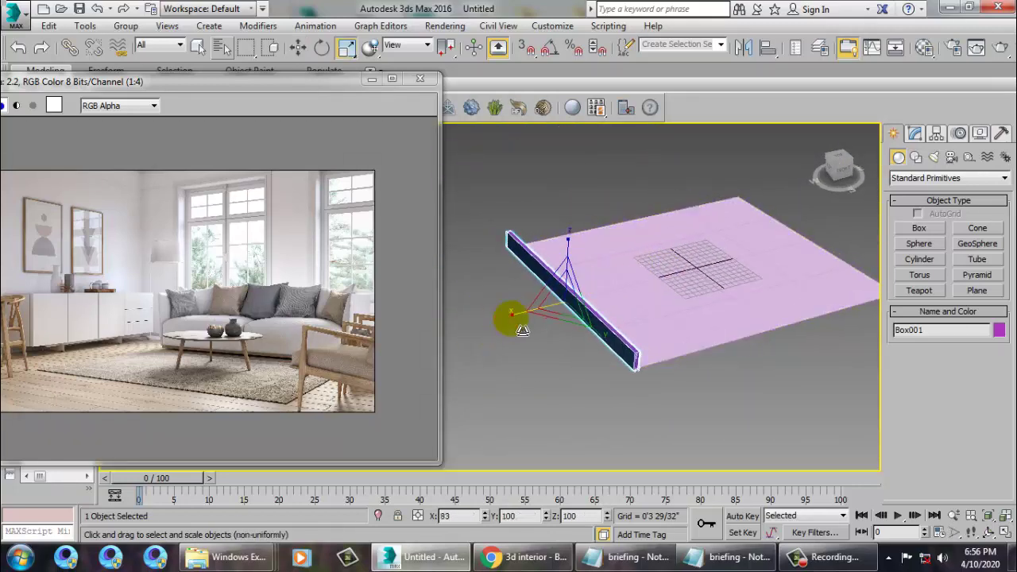
key("w")
scroll(556, 316, "up", 2)
left_click(914, 132)
type("10")
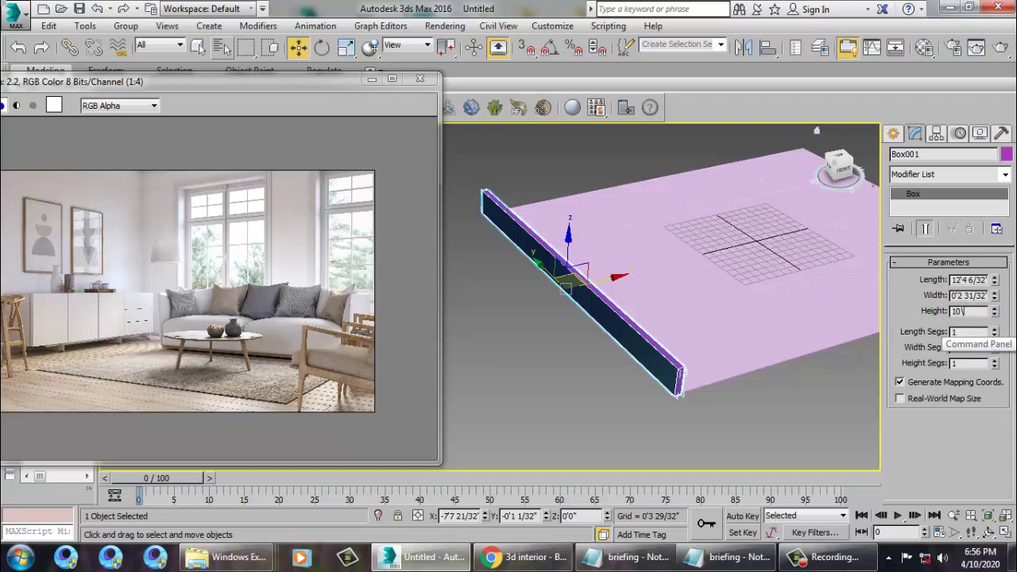
key("Return")
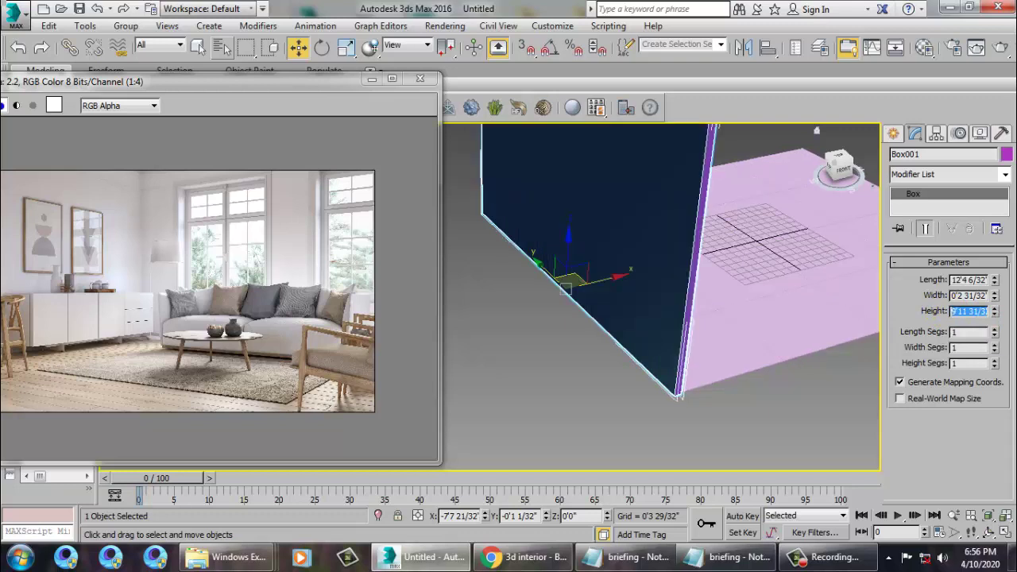
mouse_move(552, 279)
middle_mouse_down("alt")
mouse_move(671, 283)
mouse_move(706, 361)
mouse_move(960, 352)
middle_mouse_up("alt")
mouse_move(710, 289)
middle_mouse_down("alt")
mouse_move(747, 262)
mouse_move(734, 271)
middle_mouse_up("alt")
type("9")
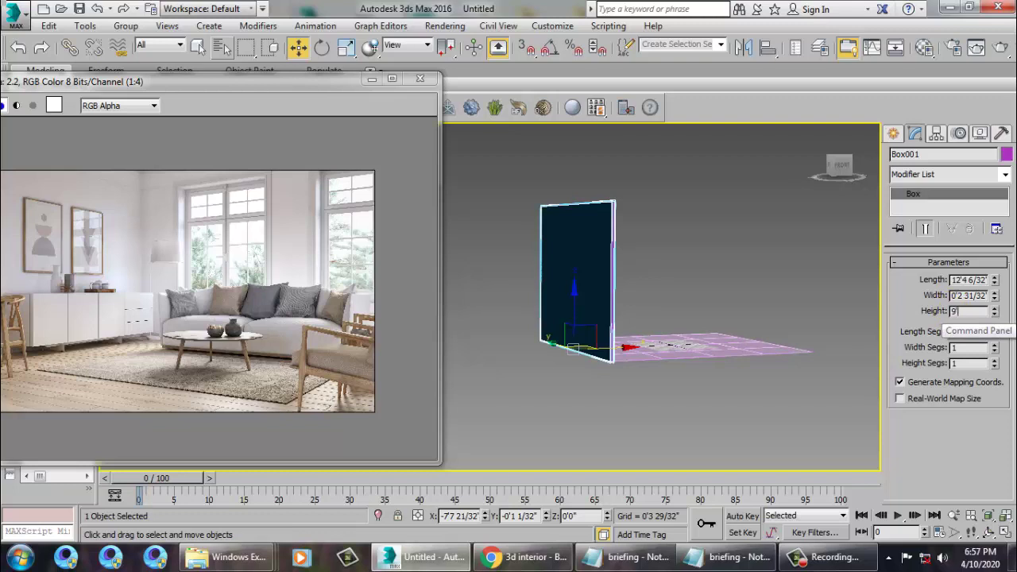
key("Return")
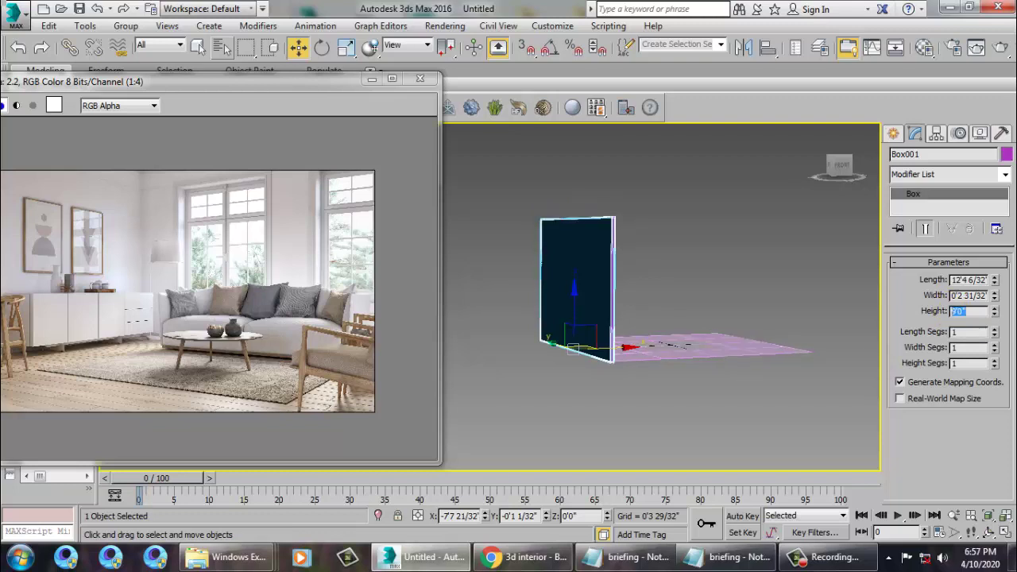
mouse_move(669, 325)
middle_mouse_down("alt")
mouse_move(722, 345)
mouse_move(679, 359)
middle_mouse_up("alt")
left_click(727, 354)
Step: Set the plane's Length and Width Segs to 1 and convert it to Editable Poly
type("1")
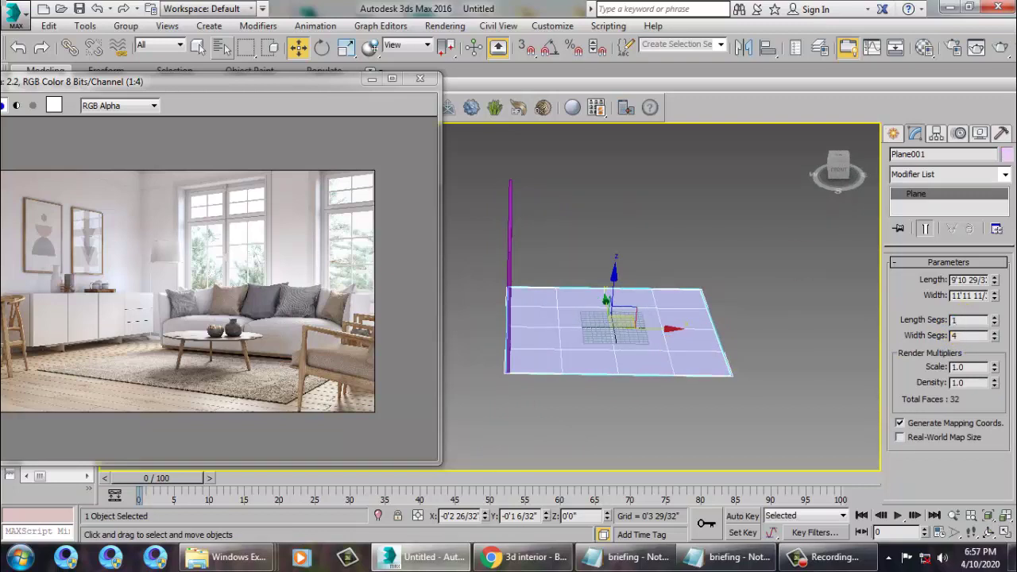
key("Tab")
type("1")
key("Return")
right_click(565, 331)
mouse_move(596, 478)
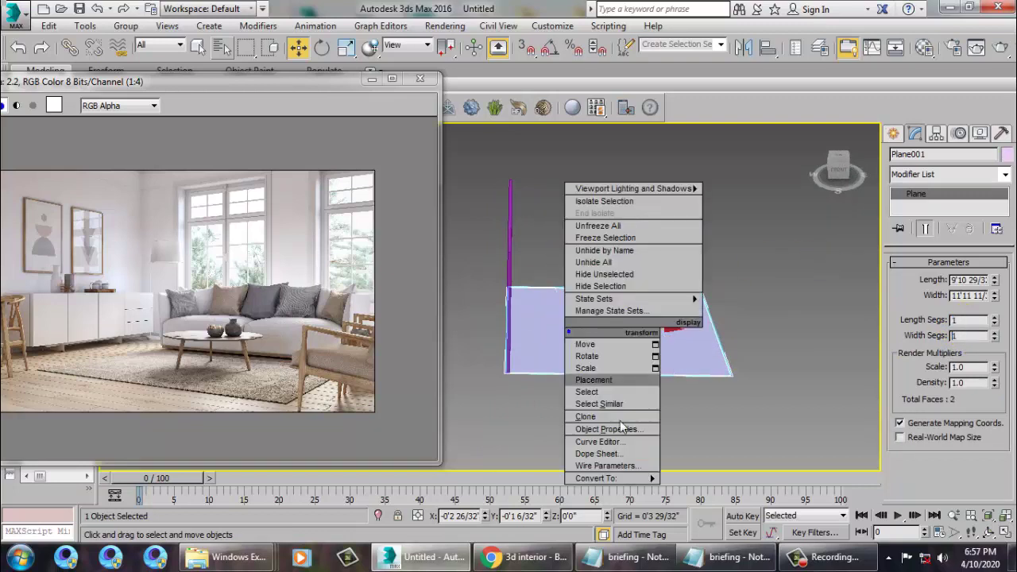
left_click(633, 485)
left_click(735, 492)
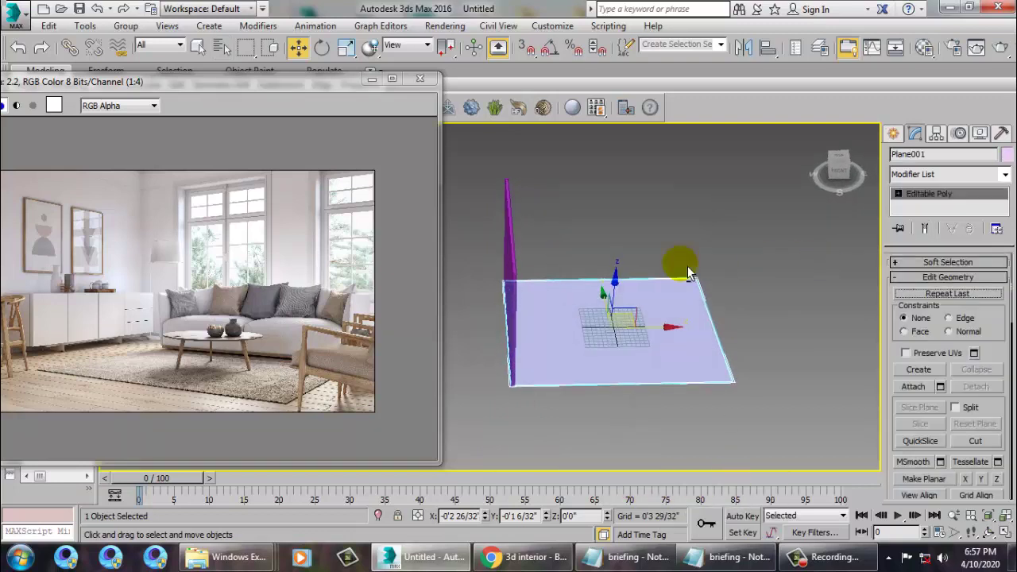
Step: Select the plane's back-right corner vertex, exit vertex level, and select the wall box
key("1")
mouse_move(642, 229)
left_mouse_down()
mouse_move(767, 343)
mouse_move(834, 326)
left_mouse_up()
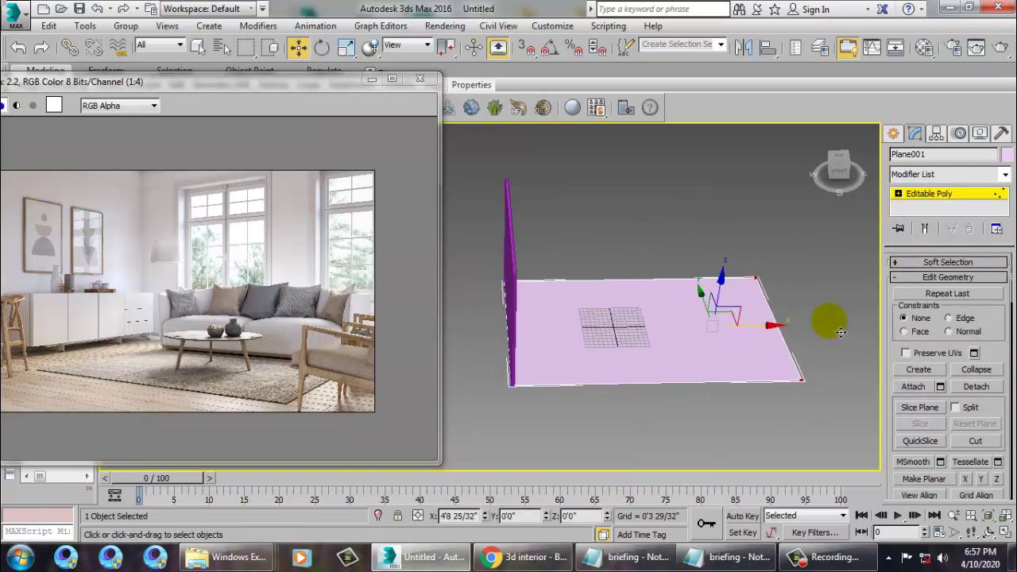
left_click(919, 196)
left_click(528, 284)
Step: In the maximized Top view, copy the wall box to the floor's right edge as Box002
key("alt+w")
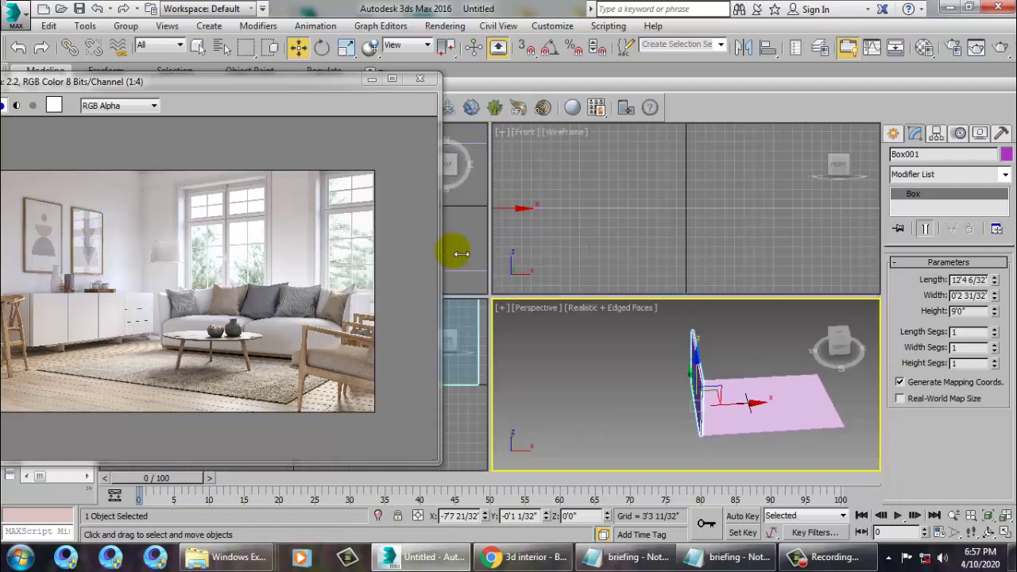
right_click(454, 246)
key("alt+w")
scroll(504, 243, "down", 3)
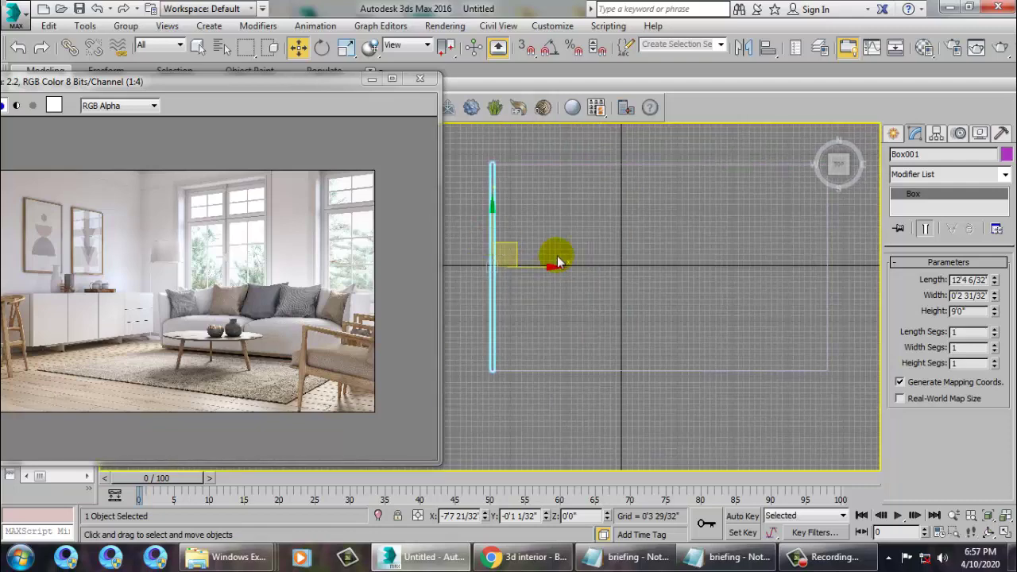
mouse_move(533, 267)
left_mouse_down("shift")
mouse_move(691, 297)
mouse_move(881, 289)
left_mouse_up("shift")
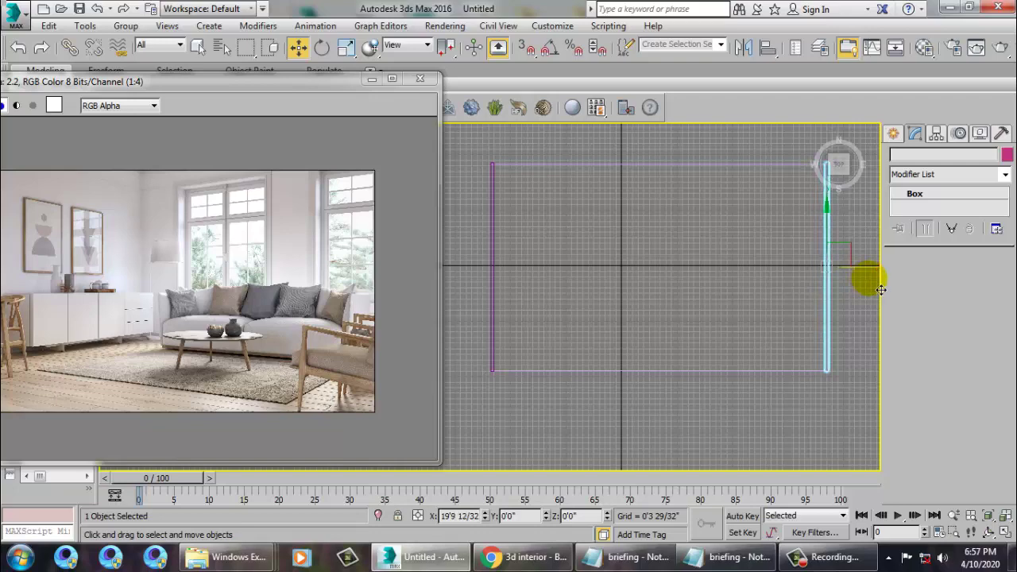
left_click(511, 338)
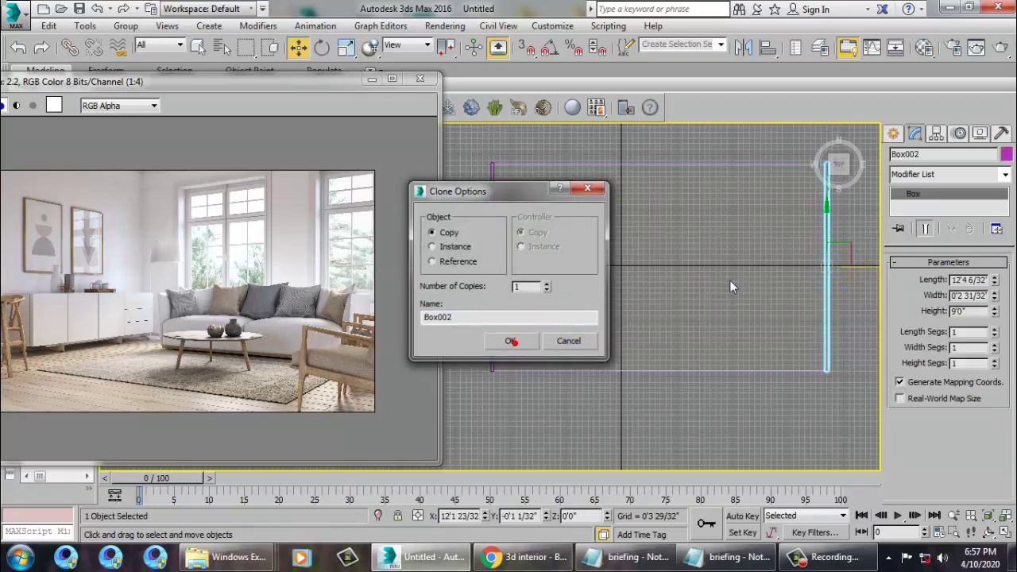
Step: Copy the box again toward the middle of the floor as Box003 and turn on Angle Snap
middle_click_drag(859, 253, 794, 292)
left_click_drag(818, 320, 634, 320, "shift")
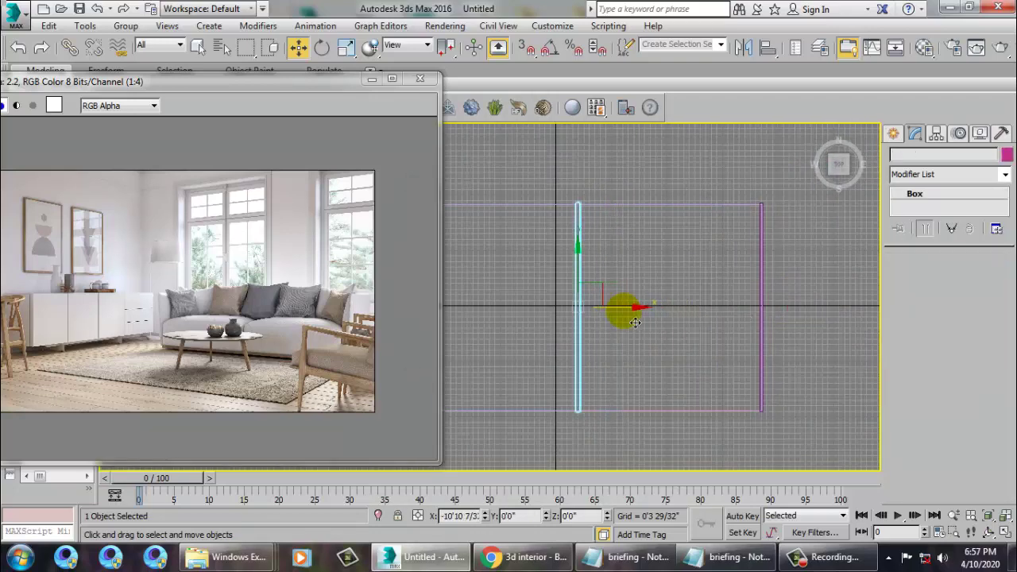
left_click(512, 342)
middle_click_drag(752, 227, 822, 212)
scroll(710, 233, "down", 2)
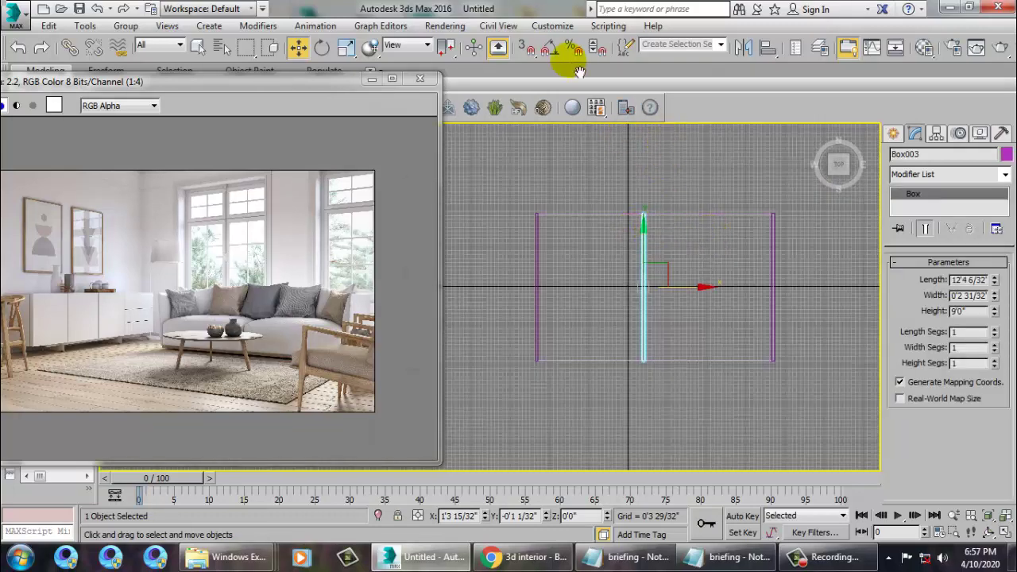
left_click(547, 48)
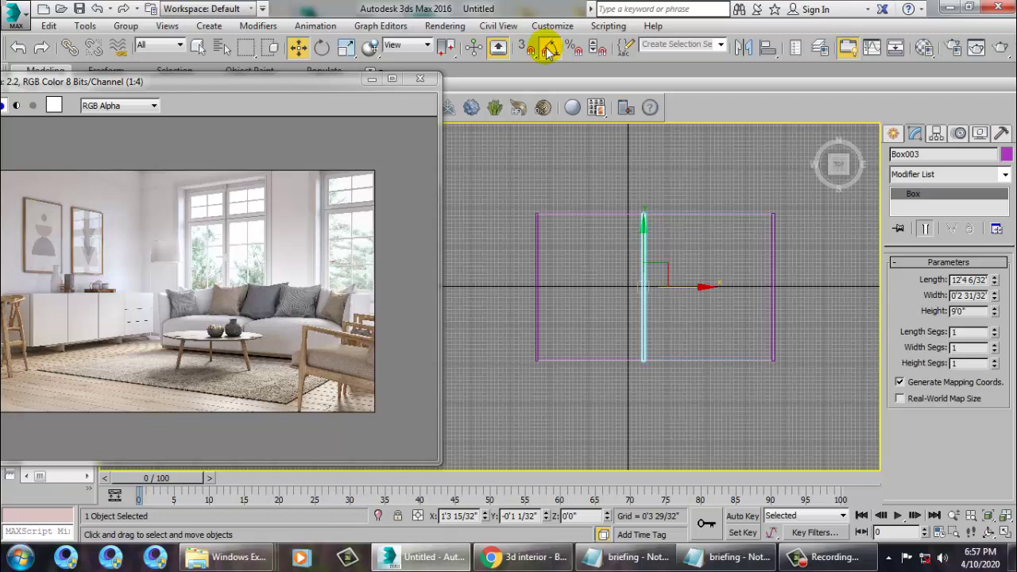
Step: Check the angle snap step and rotate Box003 90° to lie crosswise
right_click(549, 49)
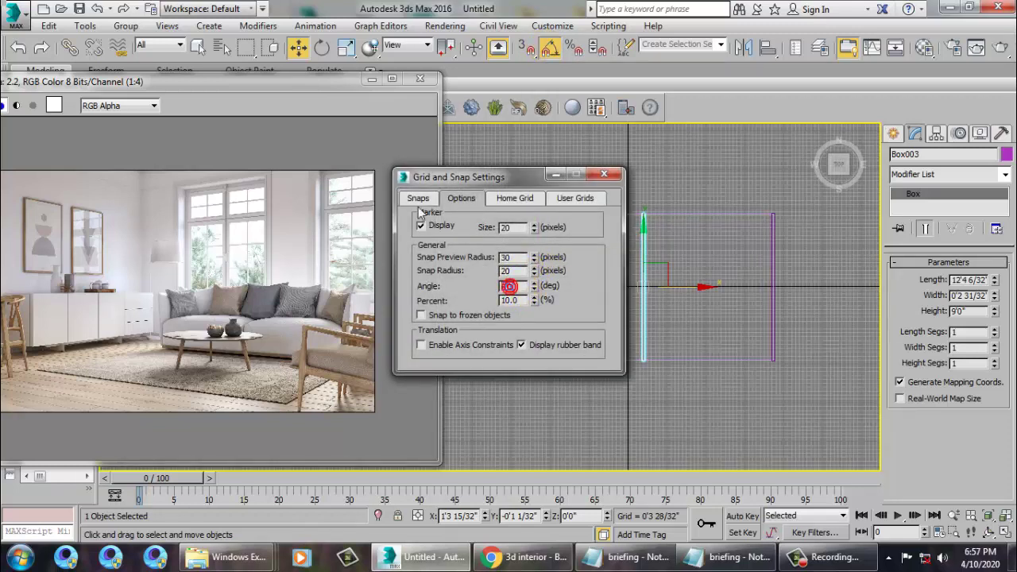
left_click(603, 174)
key("e")
left_click_drag(710, 250, 703, 280)
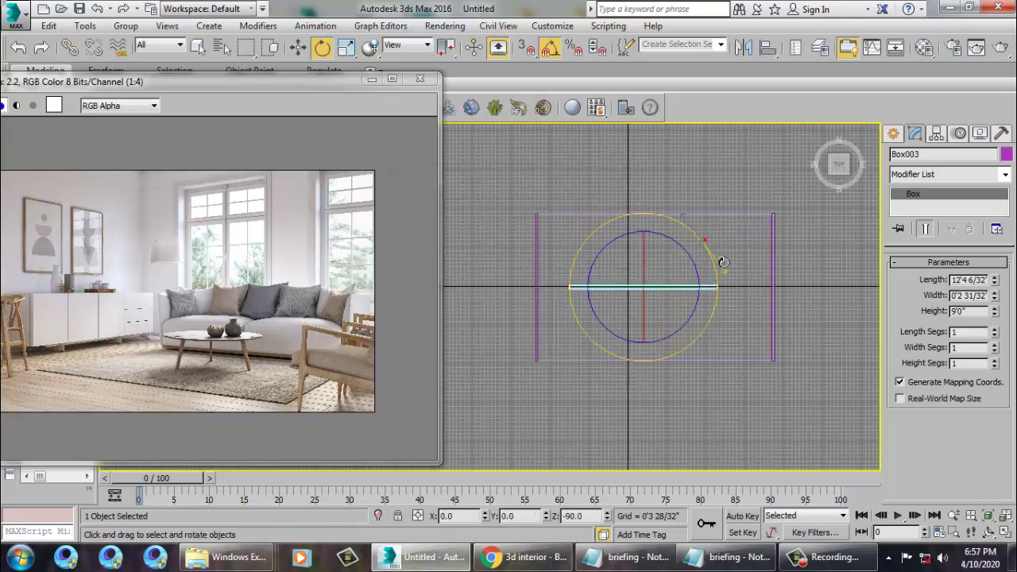
key("w")
Step: Move Box003 to the floor's back edge and slide it along X to meet the upright wall
scroll(656, 292, "up", 2)
scroll(656, 292, "up", 2)
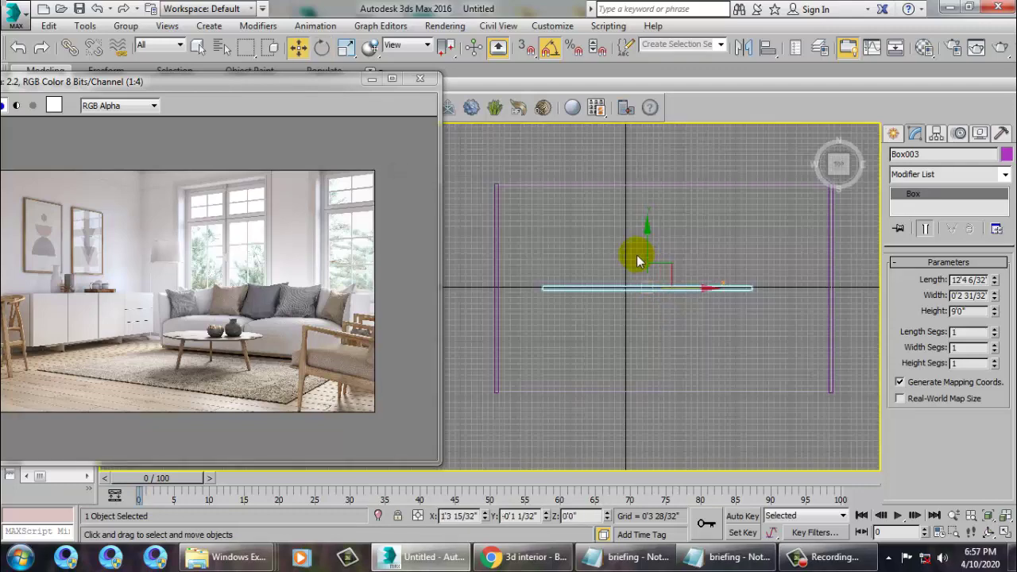
left_click_drag(647, 258, 647, 156)
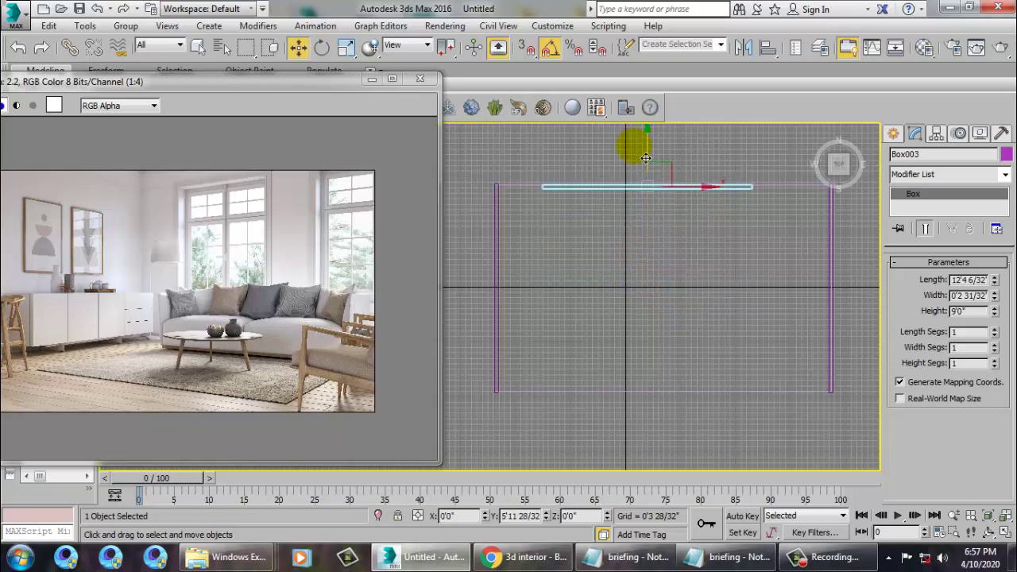
left_click_drag(708, 202, 665, 201)
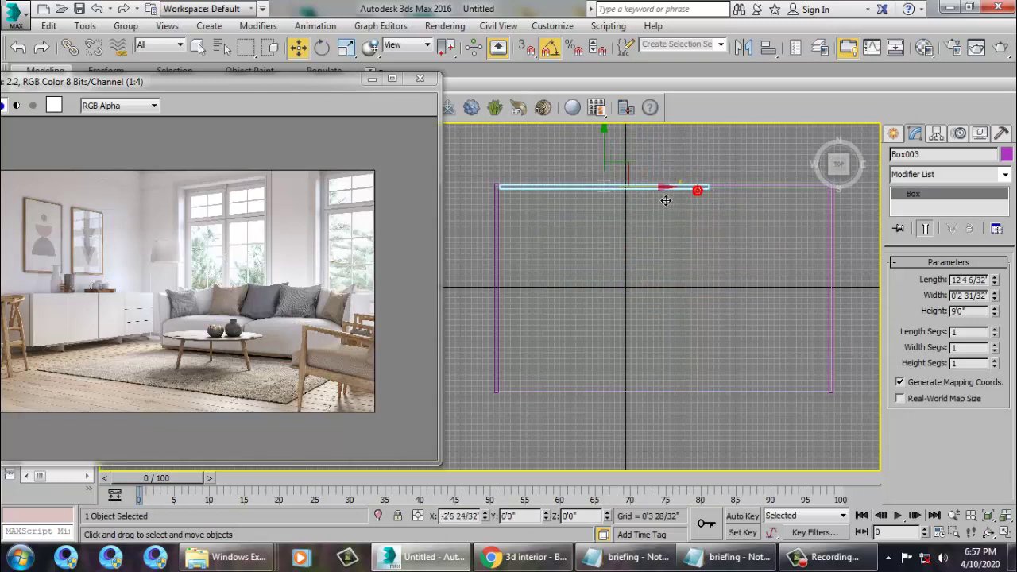
scroll(664, 198, "up", 2)
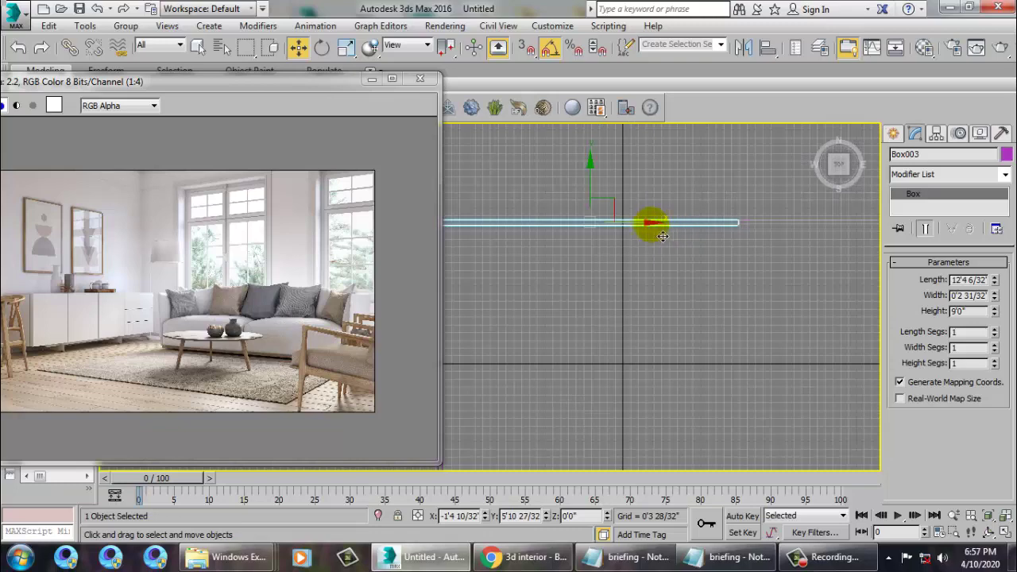
left_click_drag(663, 236, 738, 223)
mouse_move(738, 222)
middle_mouse_down()
mouse_move(647, 253)
mouse_move(685, 272)
middle_mouse_up()
scroll(635, 254, "up", 2)
middle_click_drag(601, 243, 730, 249)
middle_click_drag(492, 238, 481, 269)
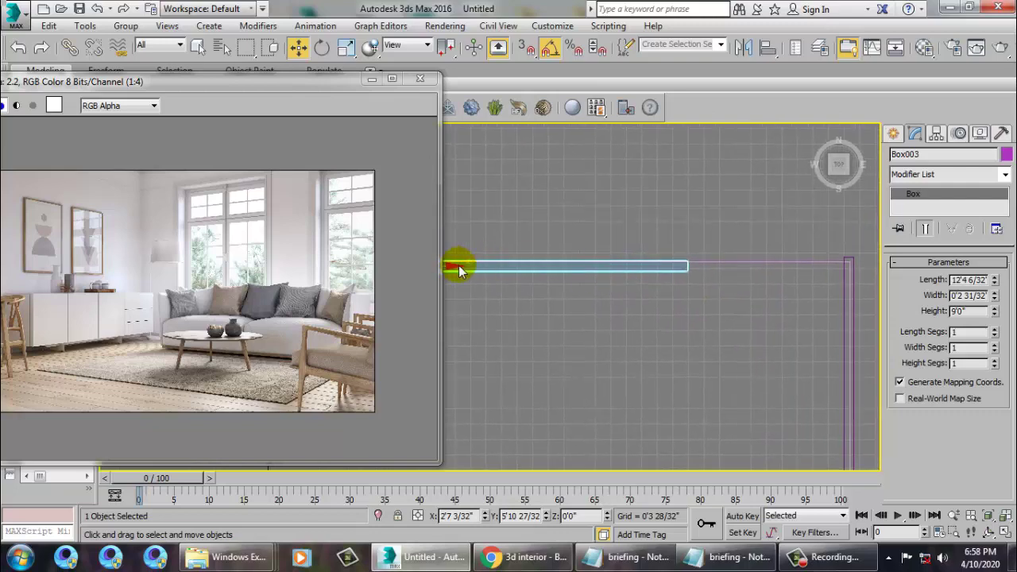
left_click_drag(474, 281, 616, 274)
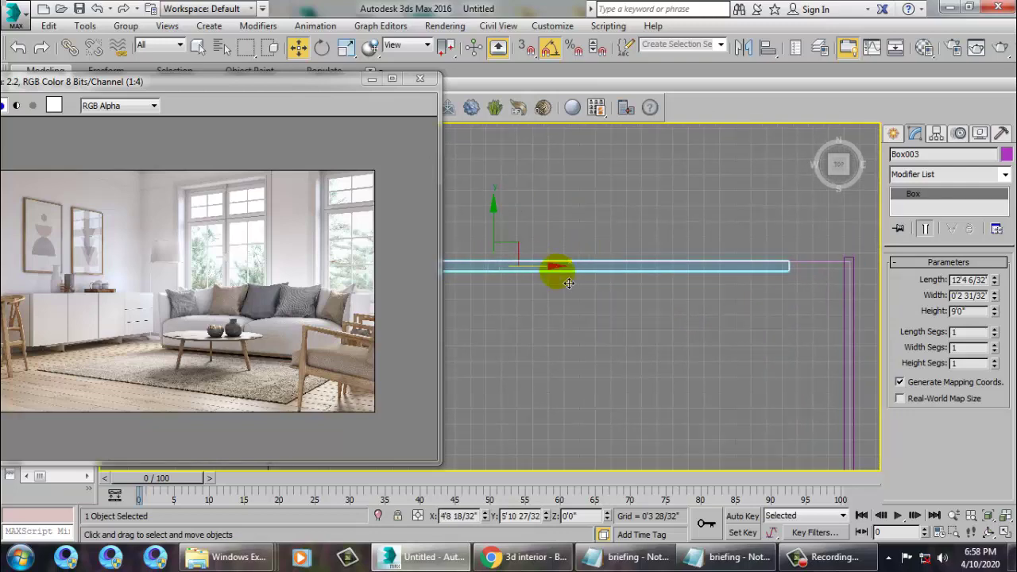
Step: Select the upright wall box Box002 and zoom out to see both upright boxes
left_click(704, 243)
scroll(810, 288, "down", 1)
left_click(823, 248)
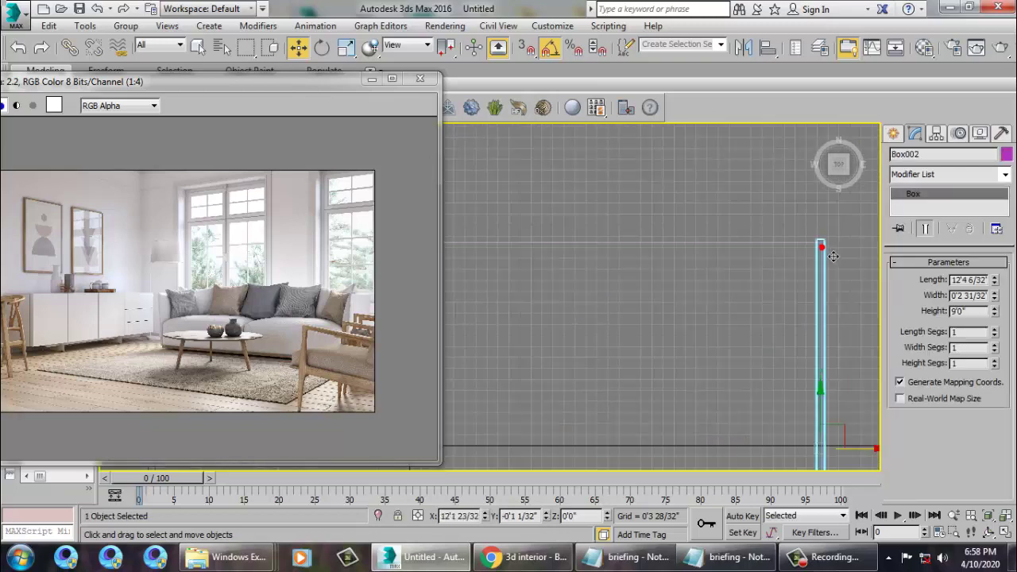
middle_click_drag(832, 256, 685, 236)
scroll(686, 236, "down", 2)
Step: Select both upright wall boxes and convert them to Editable Poly
key("ctrl+a")
key("z")
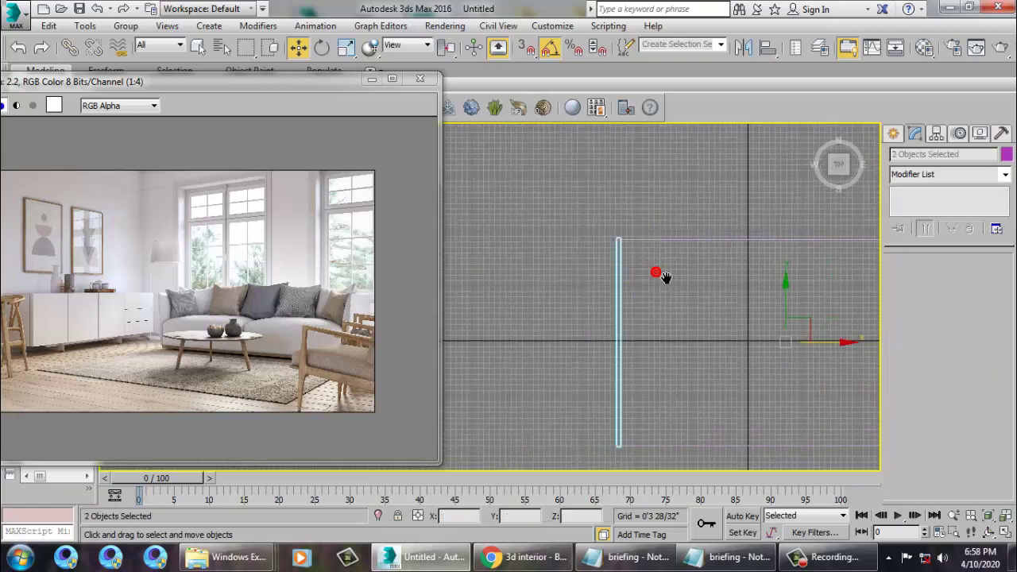
left_click(676, 316)
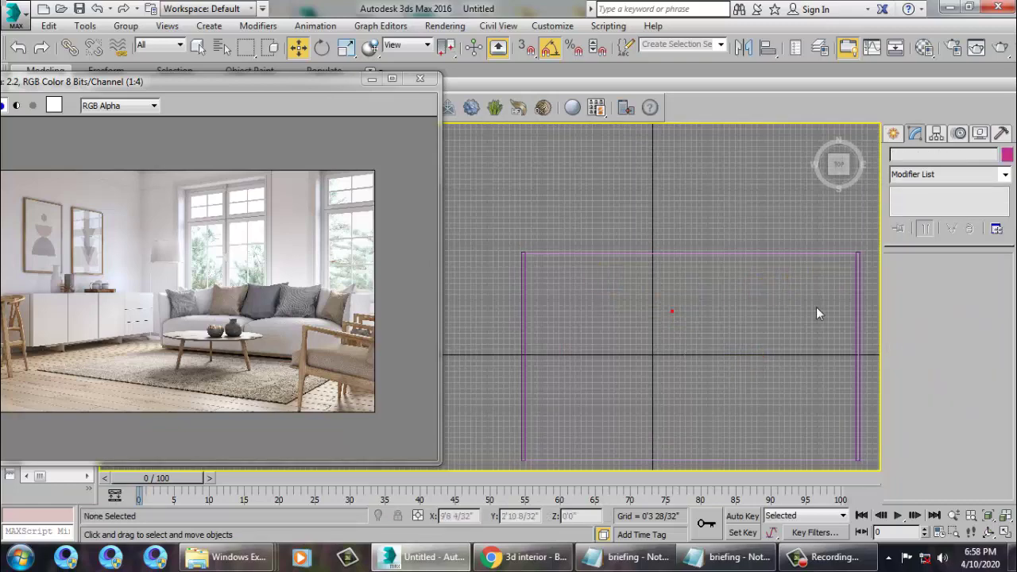
left_click(858, 314)
left_click(480, 370)
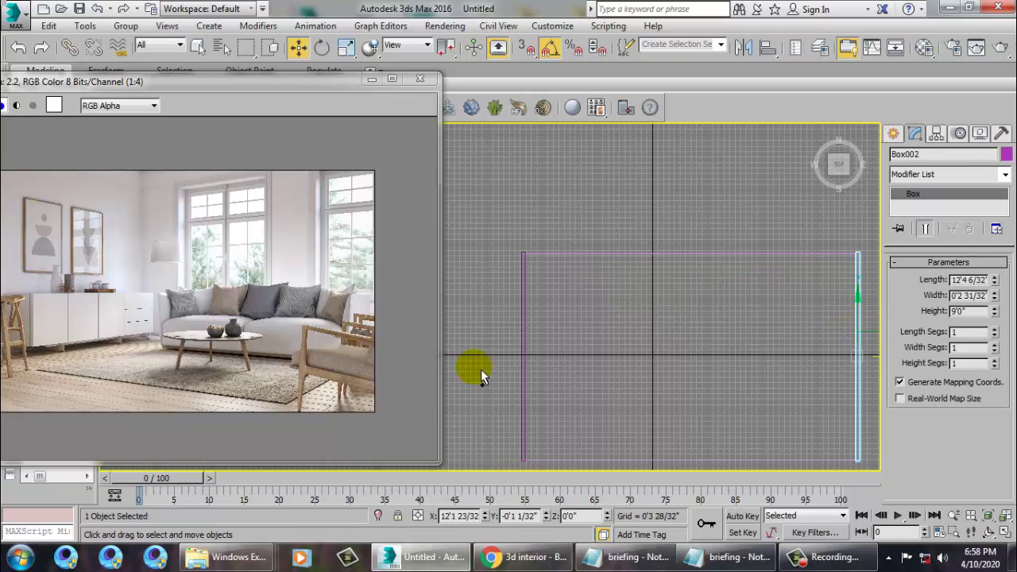
left_click(524, 367, "ctrl")
right_click(522, 359)
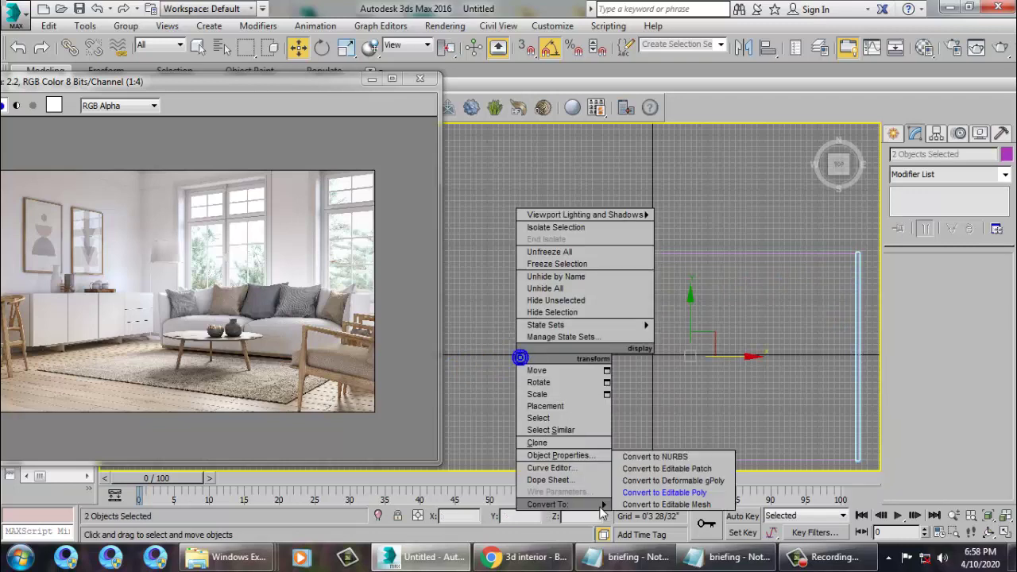
left_click(654, 493)
Step: Select Box001 and attach the right upright box Box002 to it
left_click(547, 371)
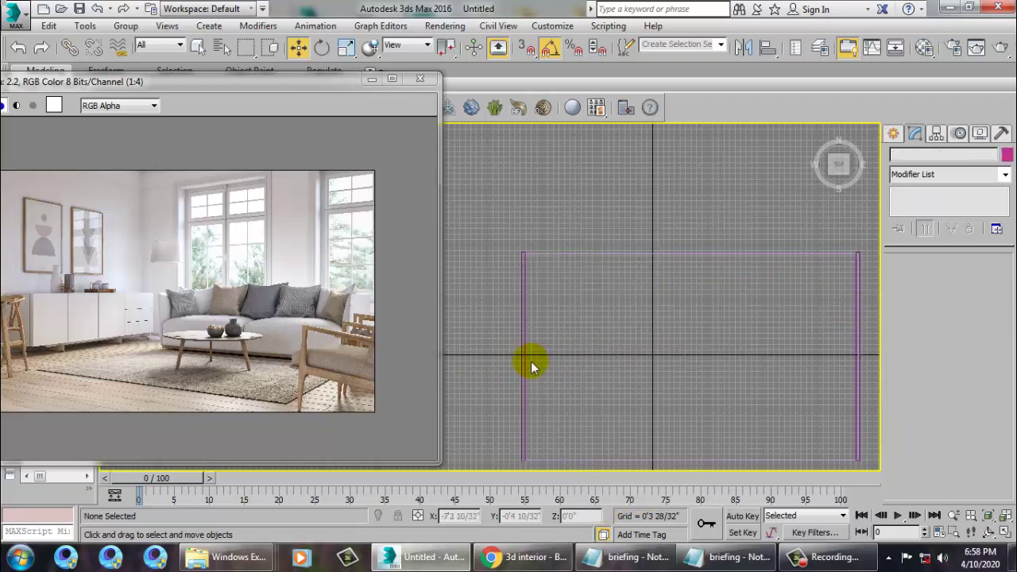
left_click(530, 362)
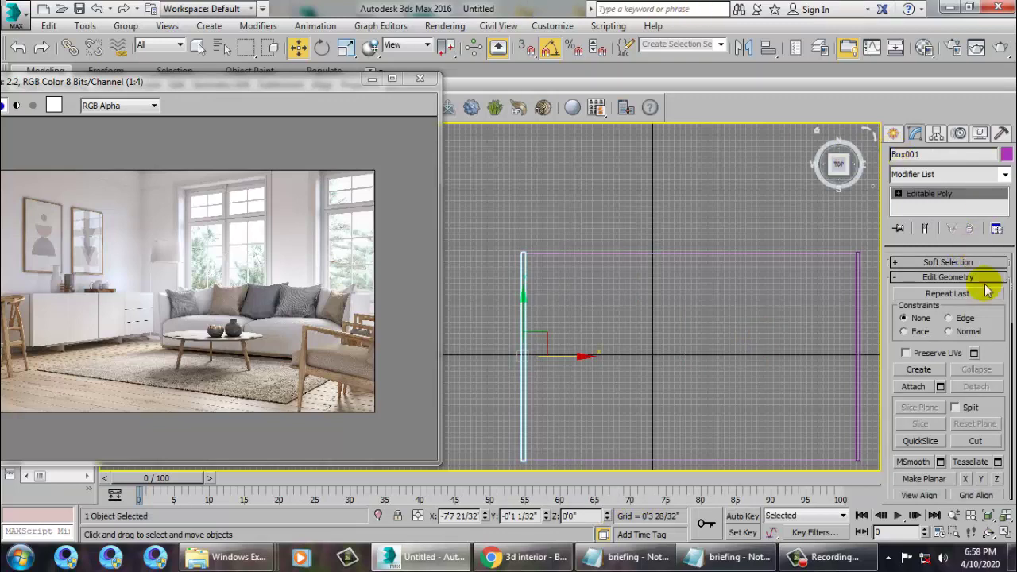
left_click(913, 386)
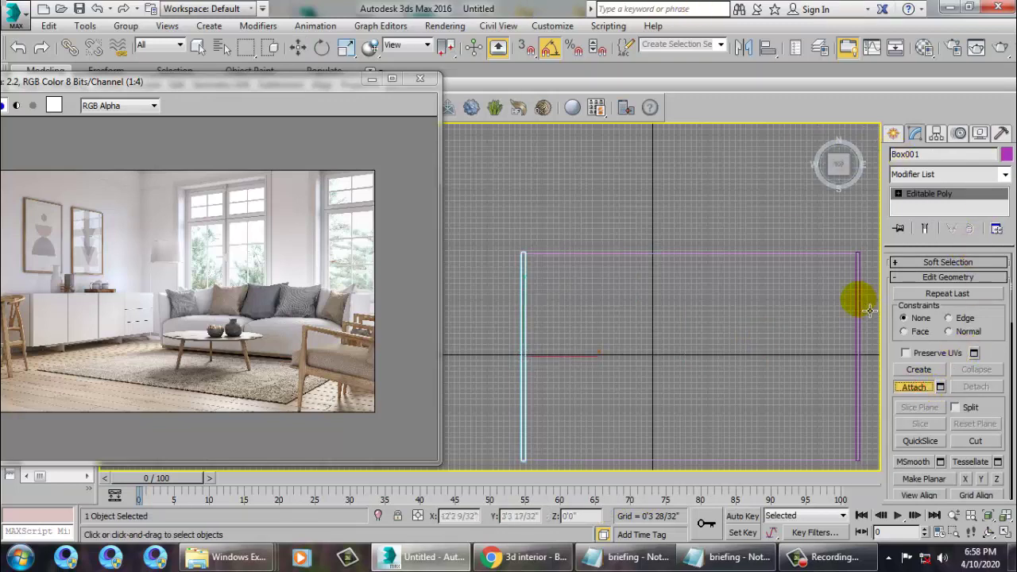
left_click(867, 308)
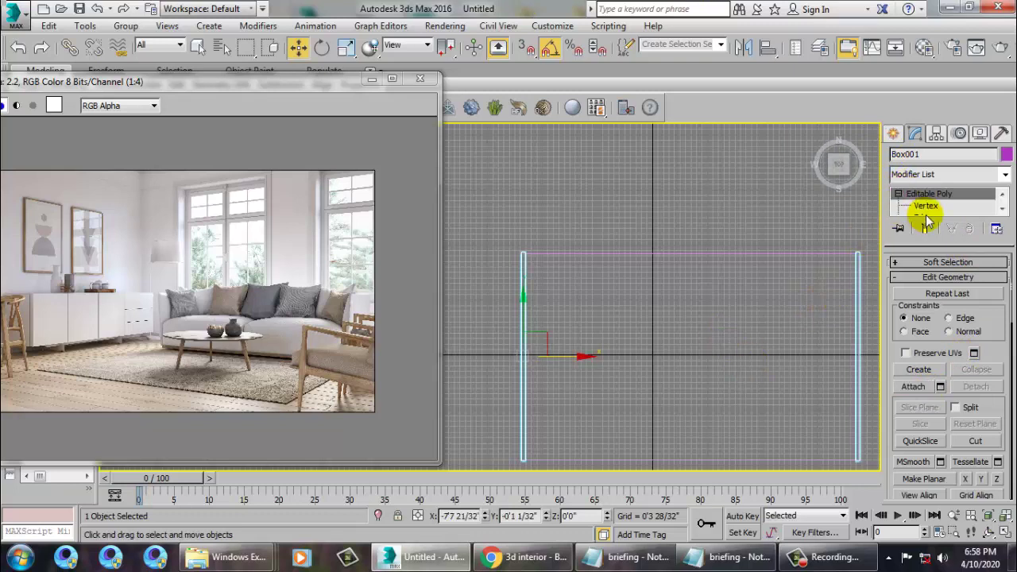
Step: Connect the walls' vertical edges with one segment and lower the new edge to Y 4'10 8/32"
left_click(926, 216)
left_click_drag(877, 365, 878, 365)
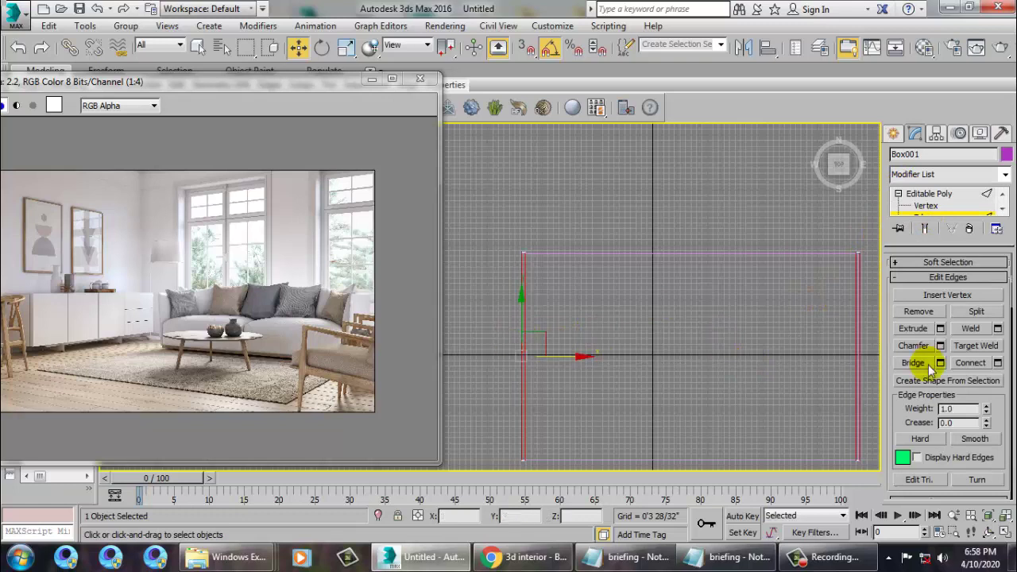
left_click(997, 362)
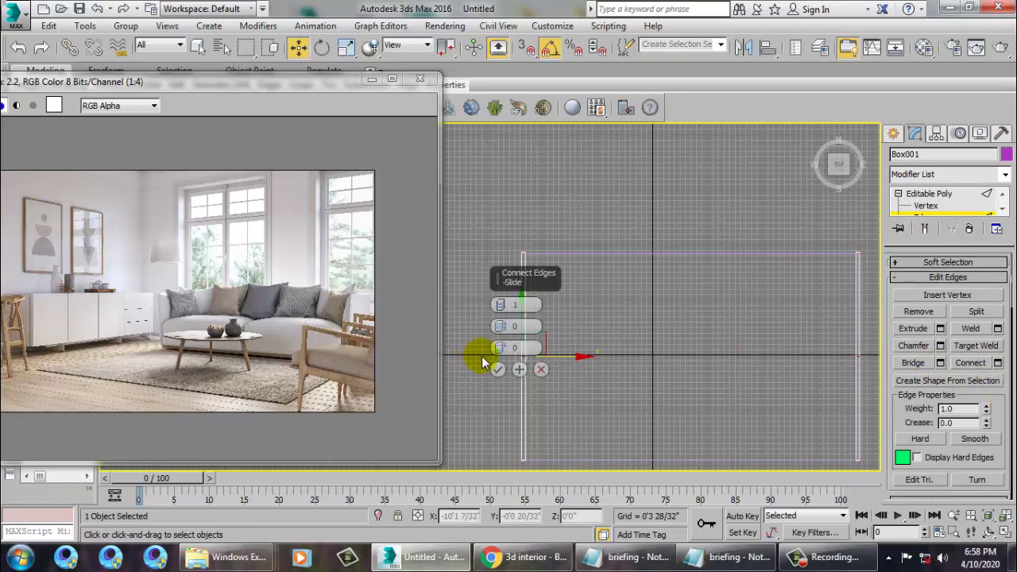
left_click(497, 369)
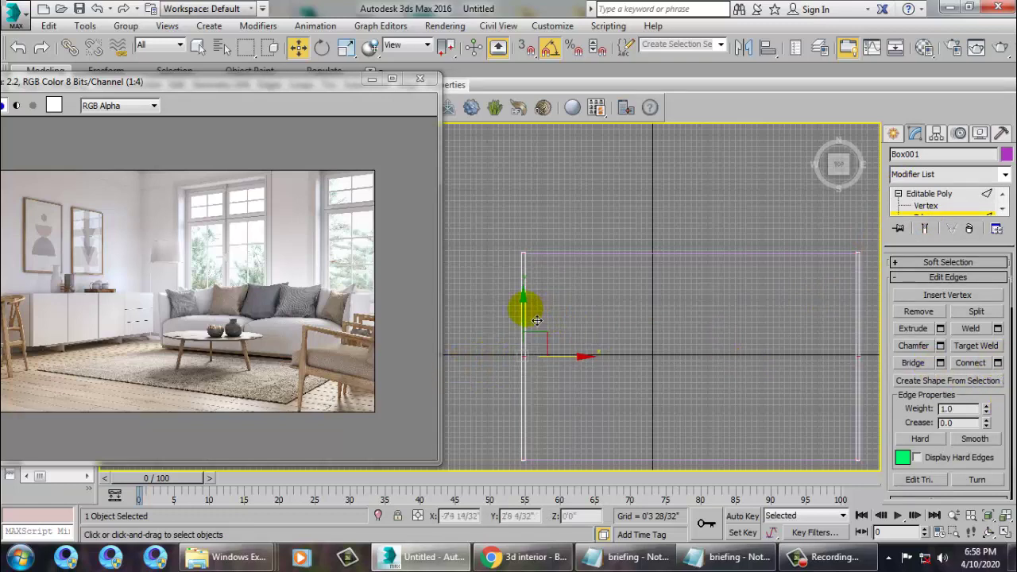
left_click_drag(565, 196, 568, 239)
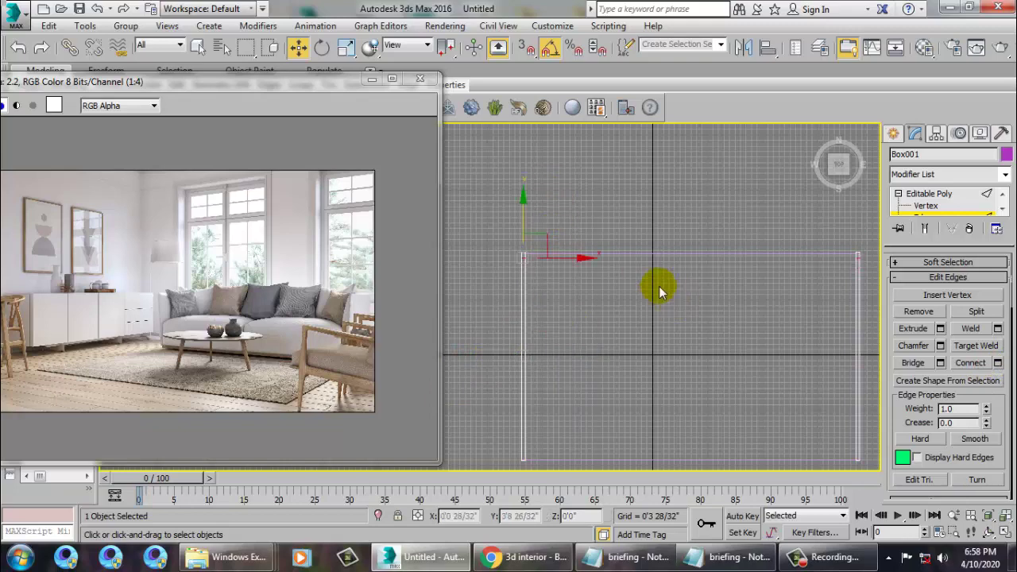
Step: In a maximized Perspective view, select the floor plane and orbit around the floor and walls
key("alt+w")
key("alt+w")
scroll(716, 305, "up", 3)
mouse_move(715, 297)
middle_mouse_down("alt")
mouse_move(783, 277)
mouse_move(719, 262)
mouse_move(717, 286)
mouse_move(746, 277)
mouse_move(642, 261)
mouse_move(630, 277)
middle_mouse_up("alt")
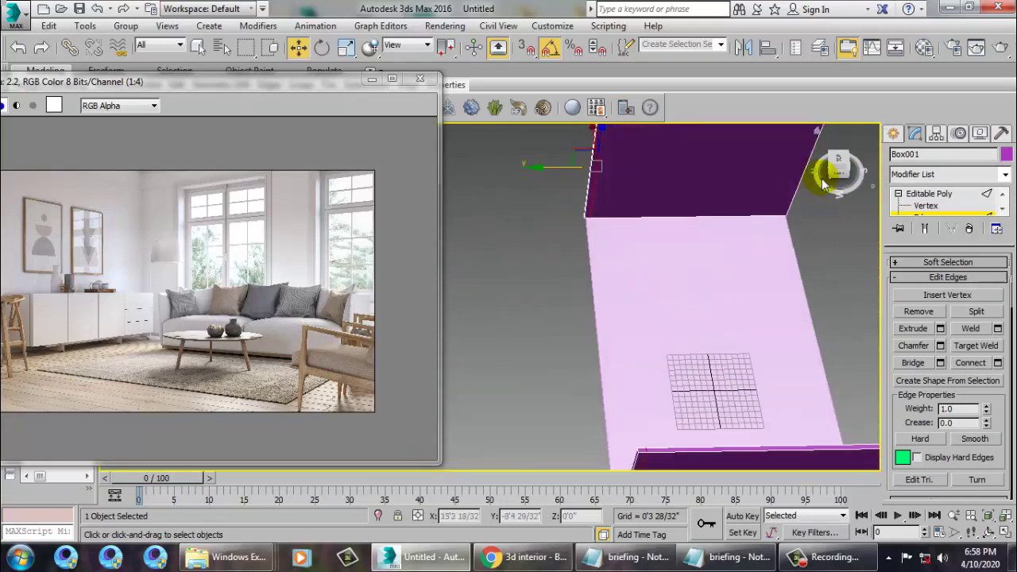
left_click(928, 193)
left_click(713, 256)
scroll(713, 256, "down", 5)
middle_click_drag(712, 255, 663, 248, "alt")
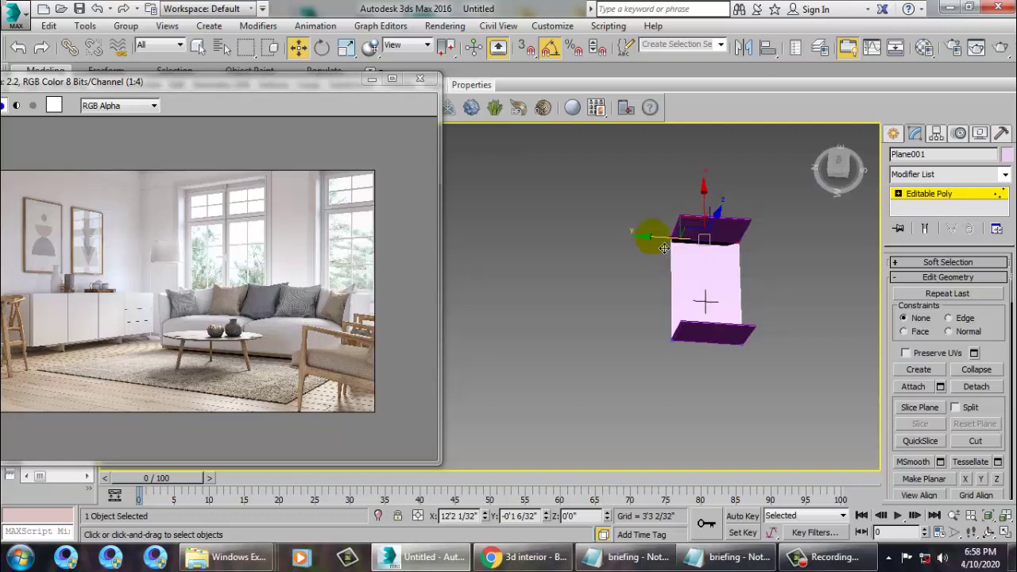
left_click_drag(624, 192, 692, 382)
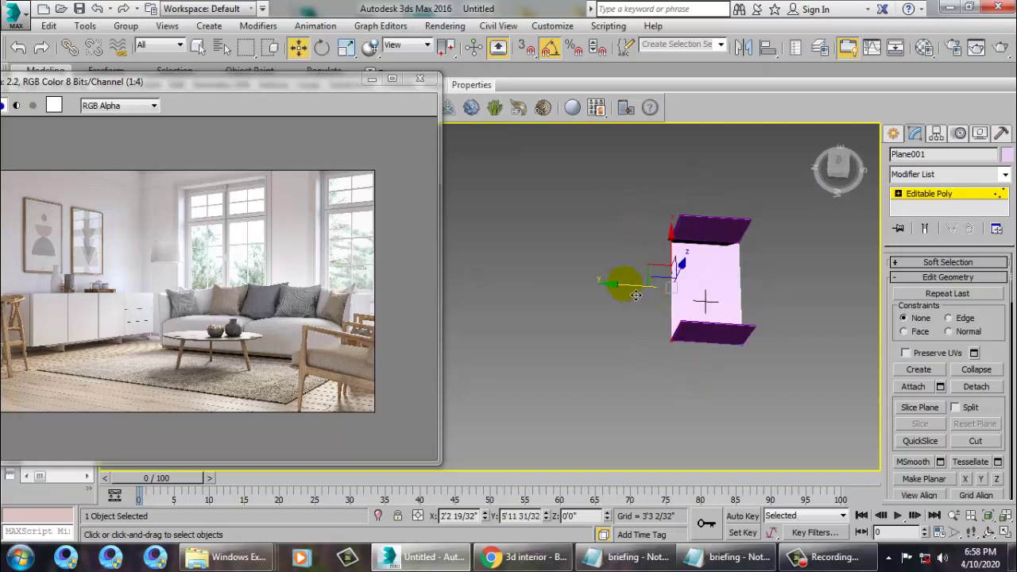
middle_click_drag(636, 295, 663, 359, "alt")
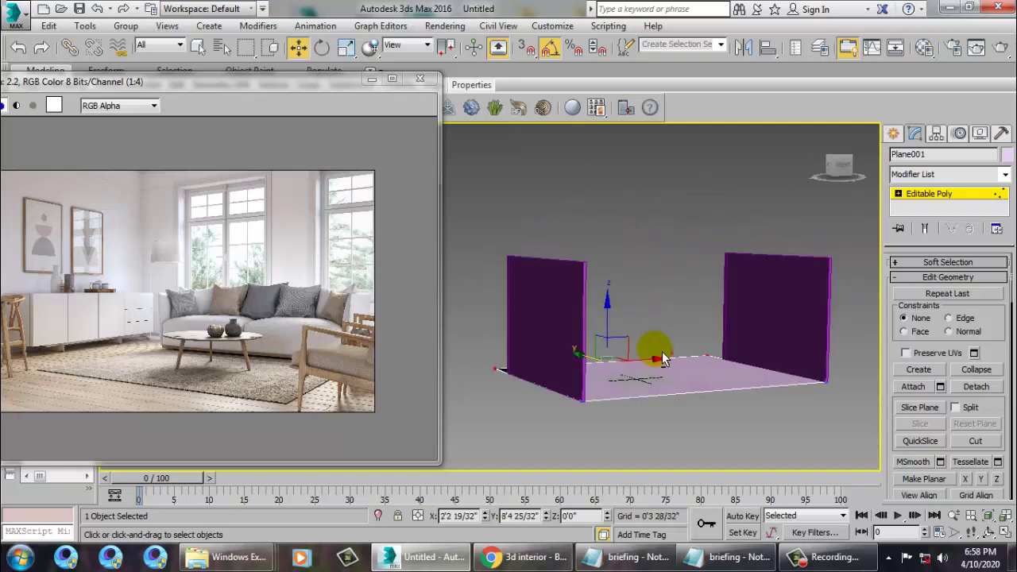
scroll(733, 346, "up", 3)
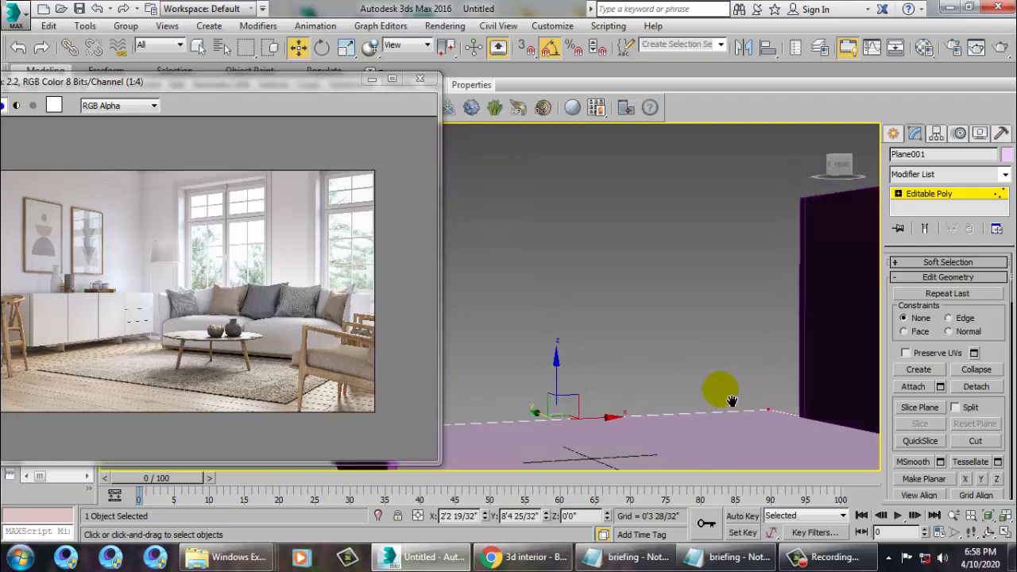
scroll(730, 400, "down", 4)
scroll(745, 400, "down", 3)
middle_click_drag(745, 400, 763, 373, "alt")
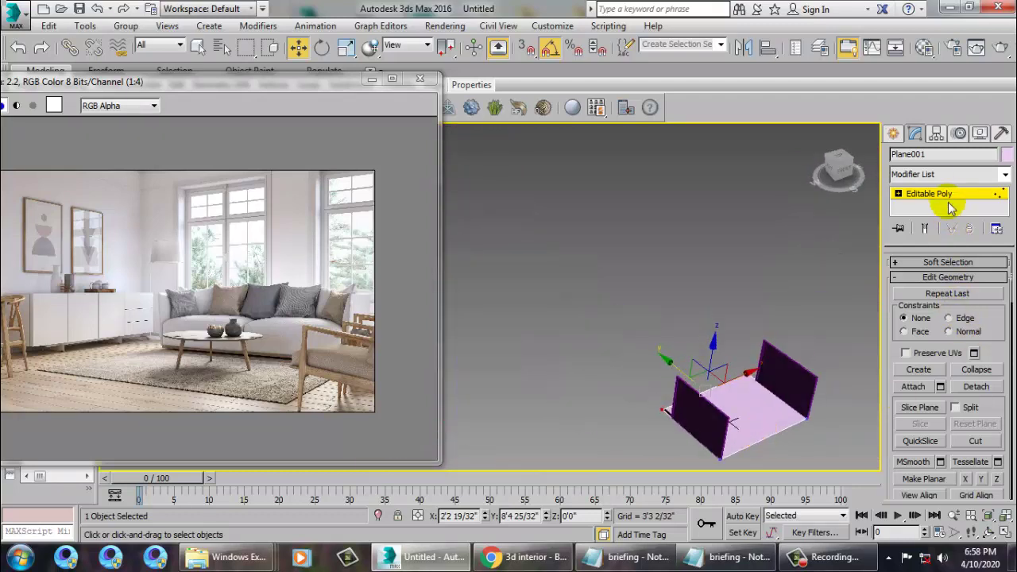
Step: Undo twice, then select and move vertices on one side of Box001 to reshape it
key("ctrl+z")
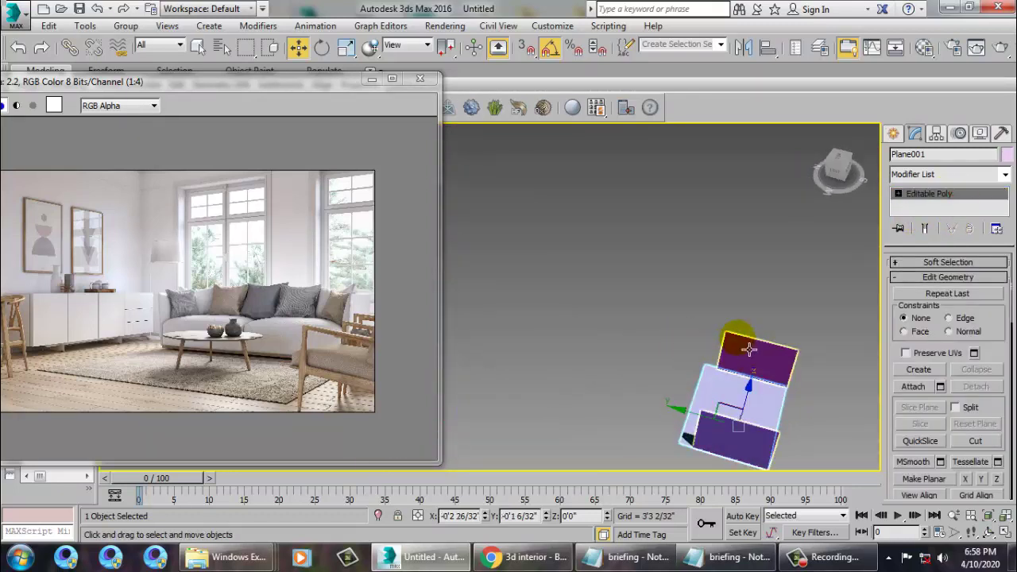
key("ctrl+z")
left_click_drag(750, 502, 747, 468)
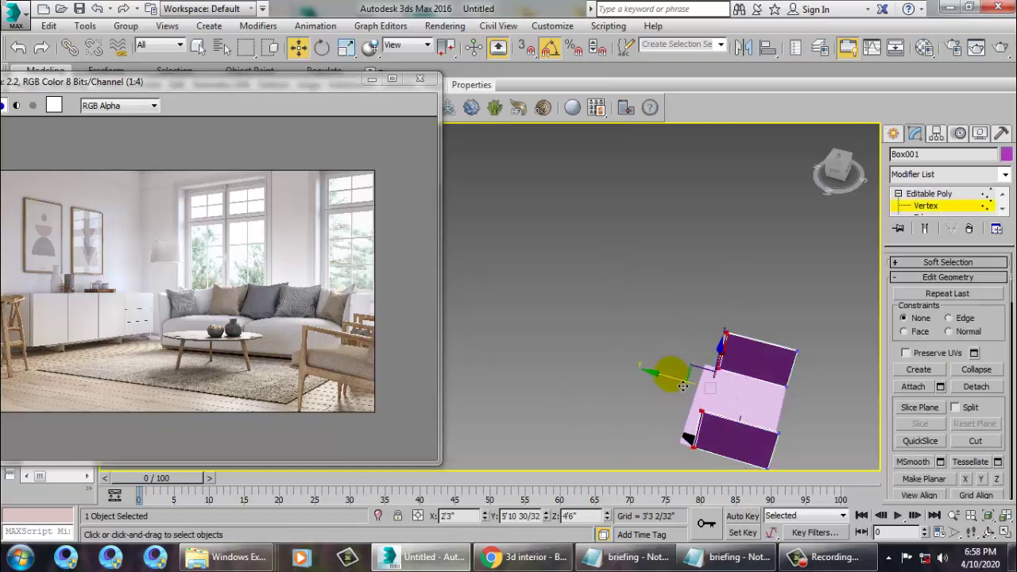
left_click_drag(683, 386, 671, 385)
middle_click_drag(670, 383, 608, 390, "alt")
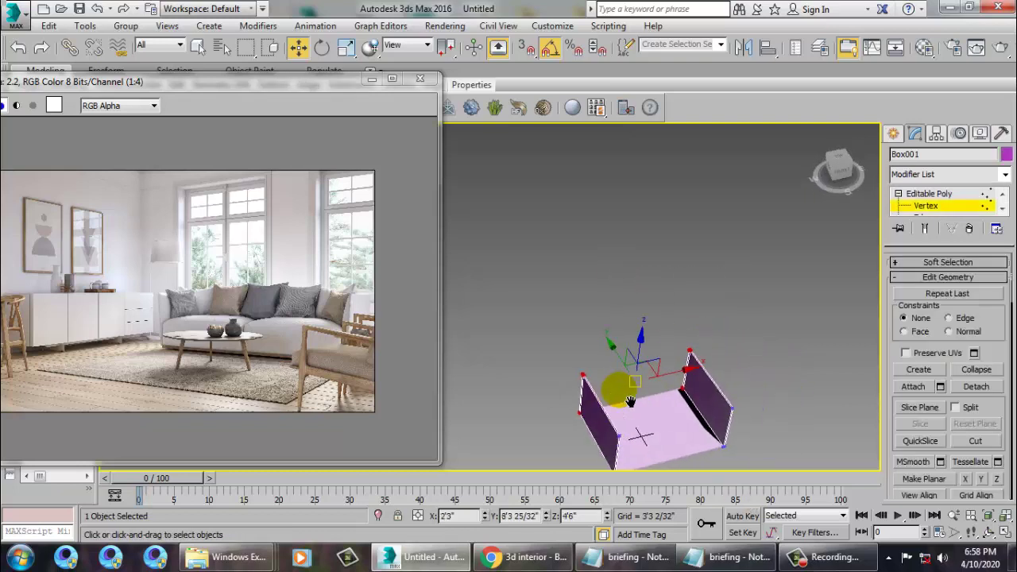
scroll(681, 386, "up", 5)
middle_click_drag(697, 376, 721, 380)
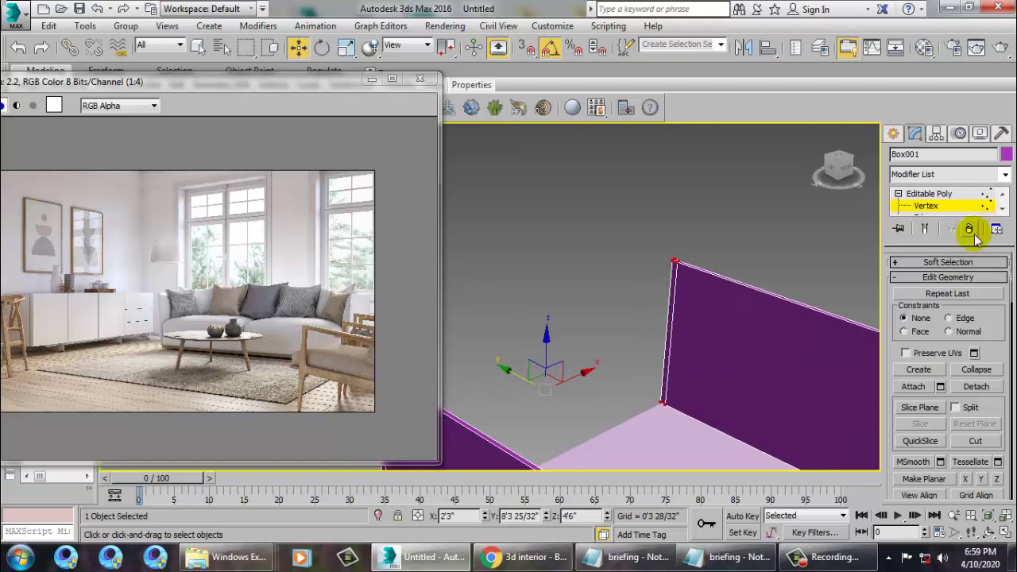
Step: At Polygon level, select the facing end polygons of the left and right walls
left_click_drag(963, 243, 963, 290)
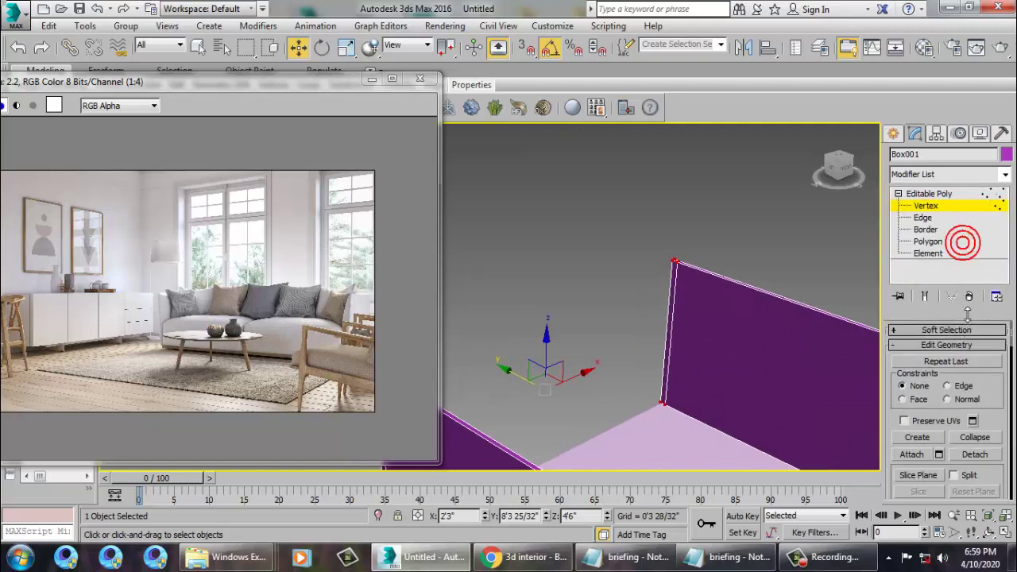
left_click(931, 241)
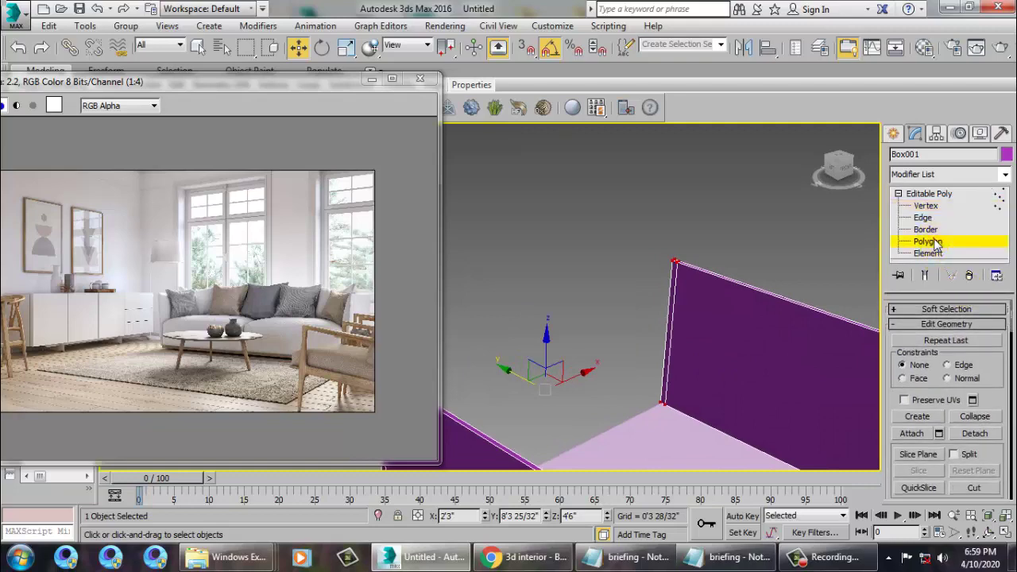
left_click(679, 335)
middle_click_drag(658, 318, 687, 353, "alt")
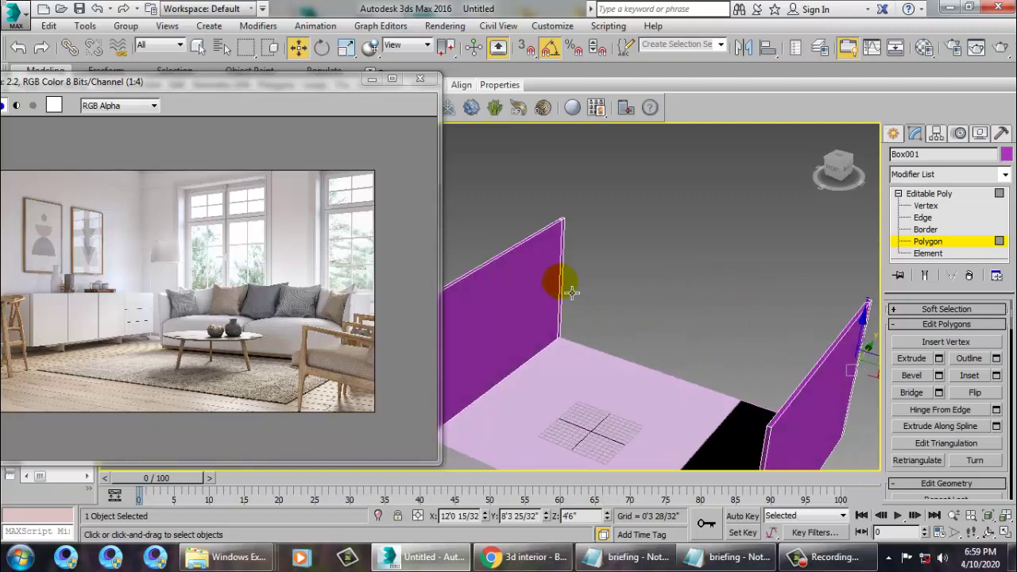
left_click(564, 286)
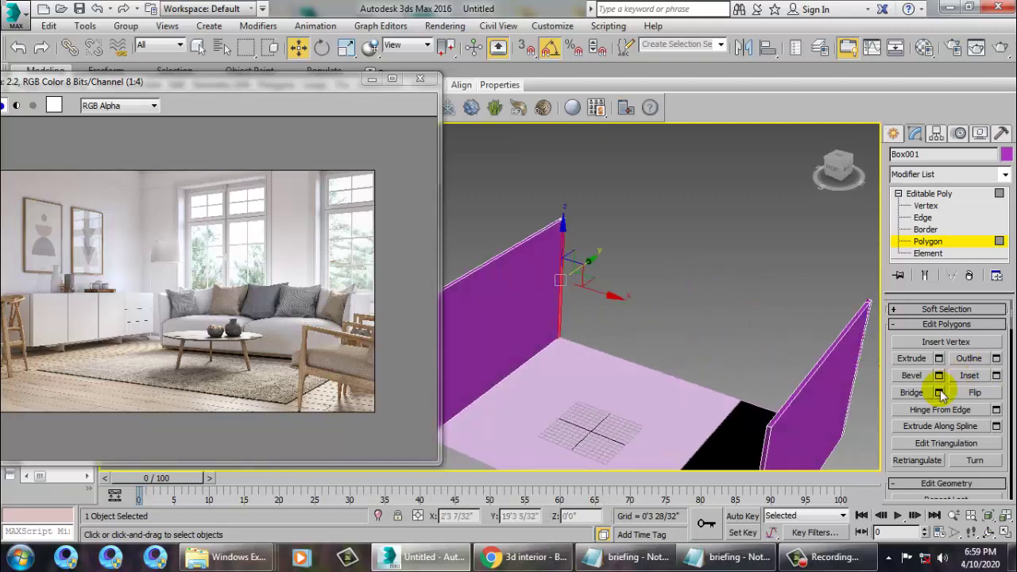
mouse_move(635, 389)
middle_mouse_down("alt")
mouse_move(629, 346)
mouse_move(609, 325)
middle_mouse_up("alt")
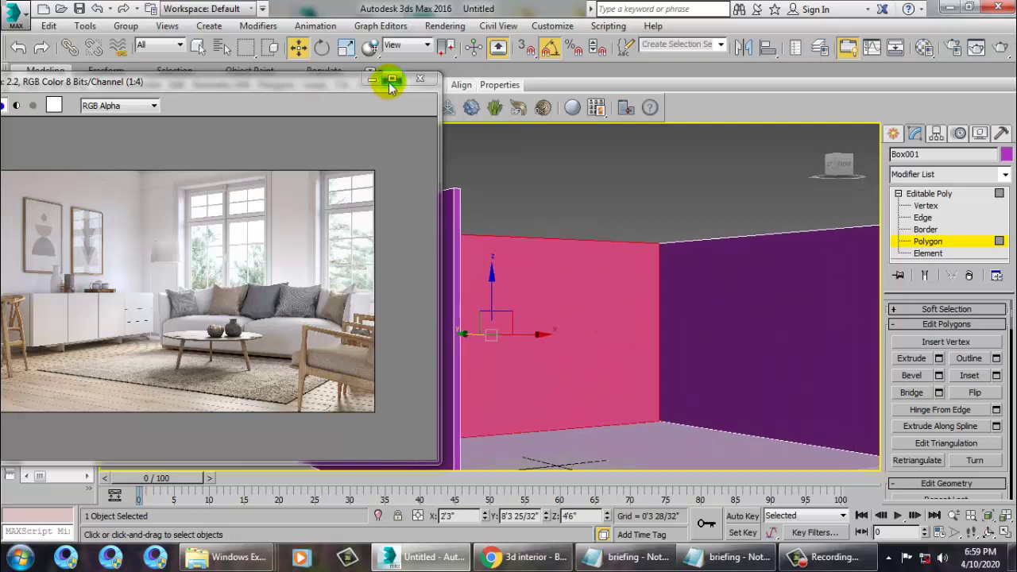
left_click_drag(291, 86, 88, 82)
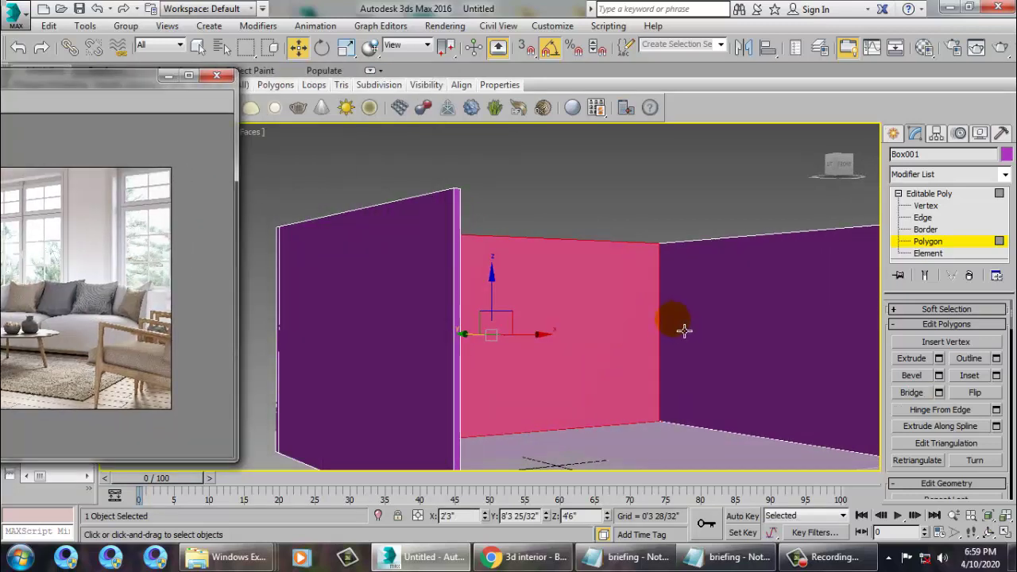
left_click(685, 331)
Step: Walk toward the back walls and center the interior.jpg reference photo on screen
key("Up")
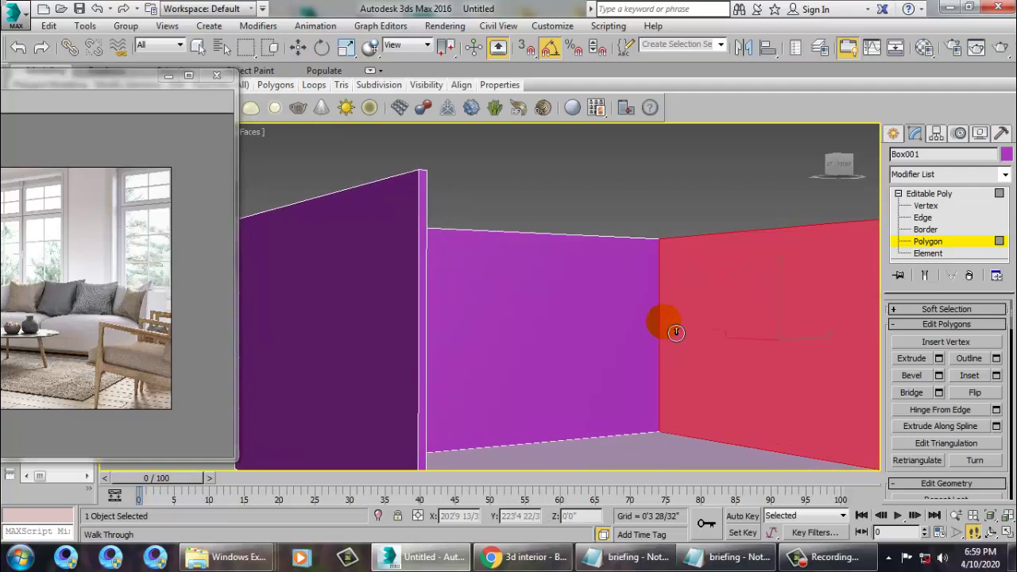
mouse_move(675, 332)
left_mouse_down()
mouse_move(510, 362)
mouse_move(524, 363)
left_mouse_up()
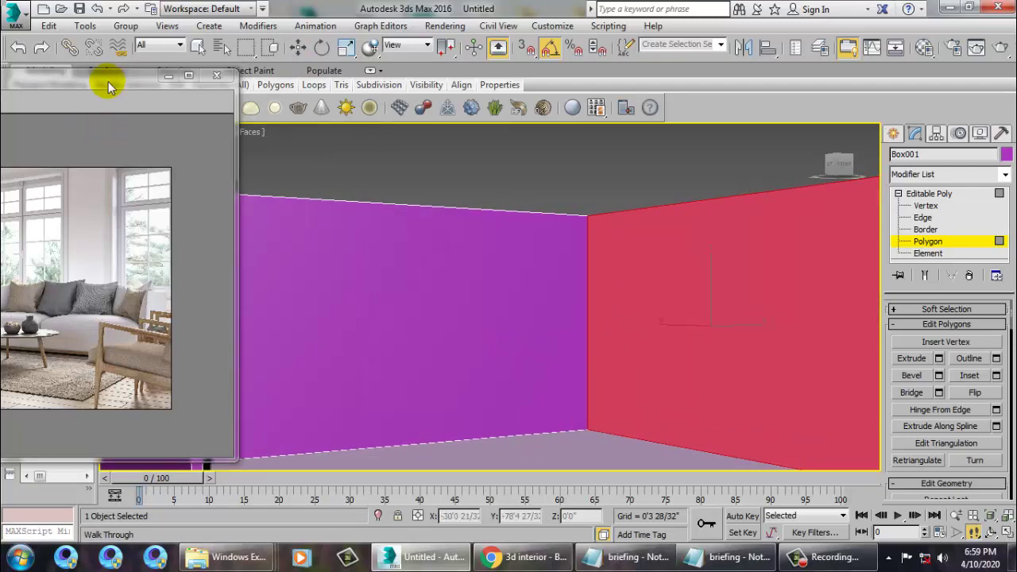
mouse_move(109, 87)
left_mouse_down()
mouse_move(810, 141)
mouse_move(767, 167)
mouse_move(608, 89)
left_mouse_up()
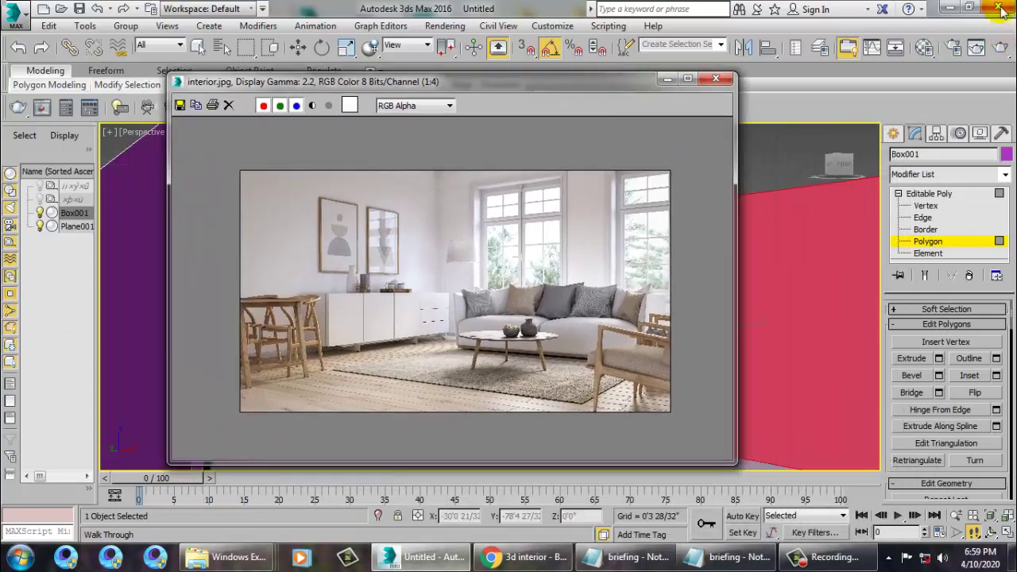
Step: Read interior.jpg's dimensions (2309 x 1299) in its Properties Details, then return to 3ds Max
left_click(949, 8)
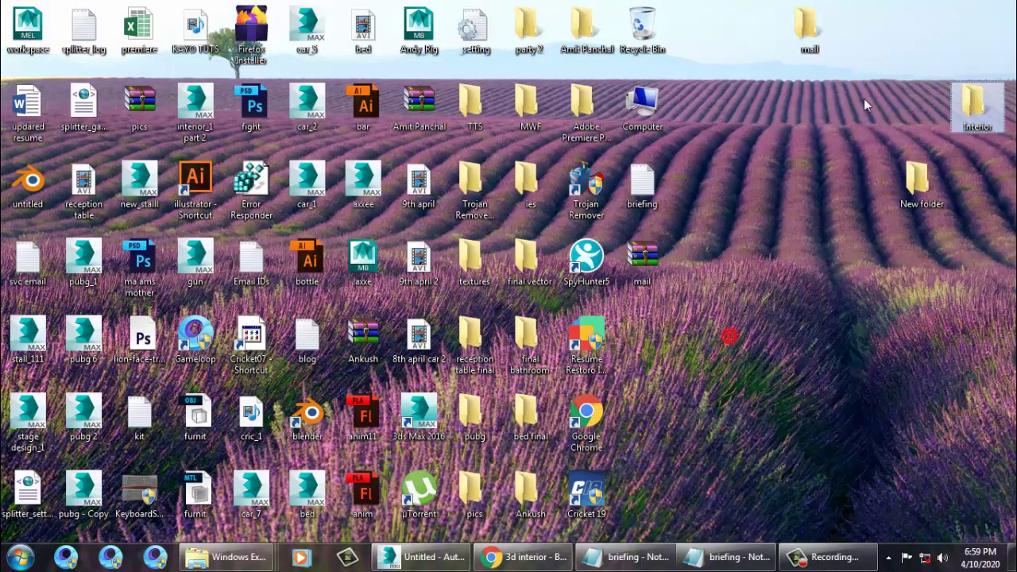
double_click(975, 105)
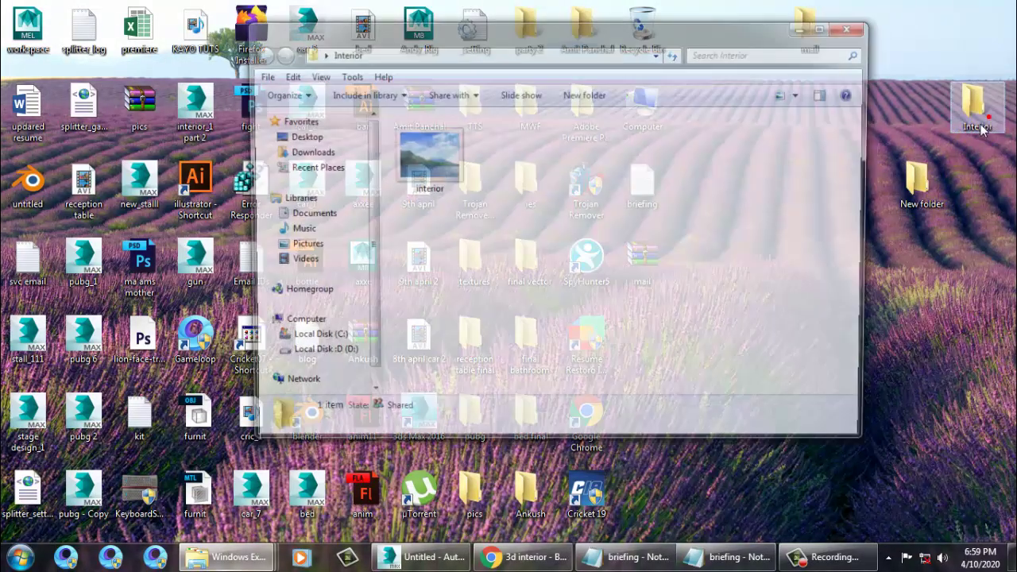
right_click(441, 153)
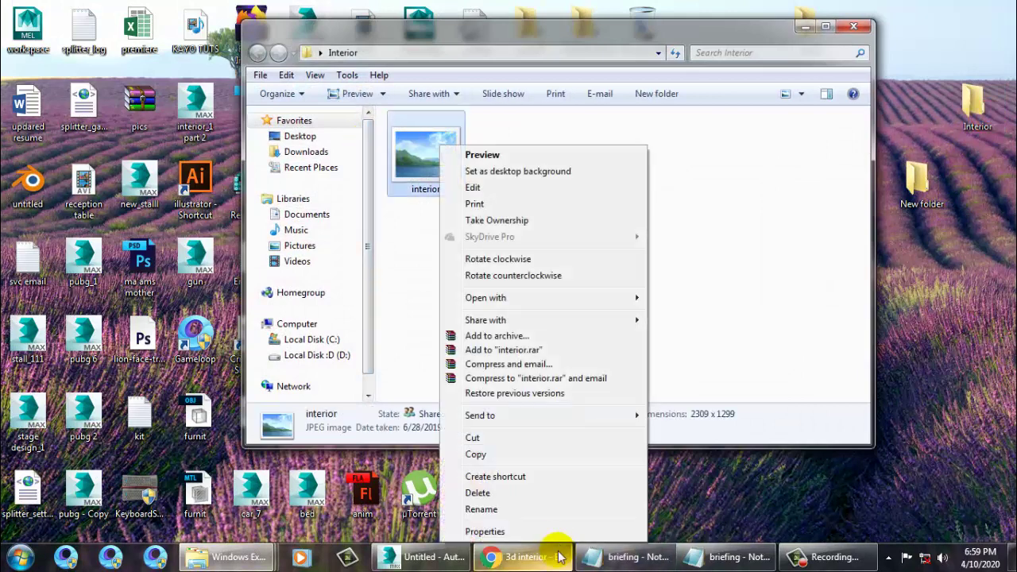
left_click(477, 547)
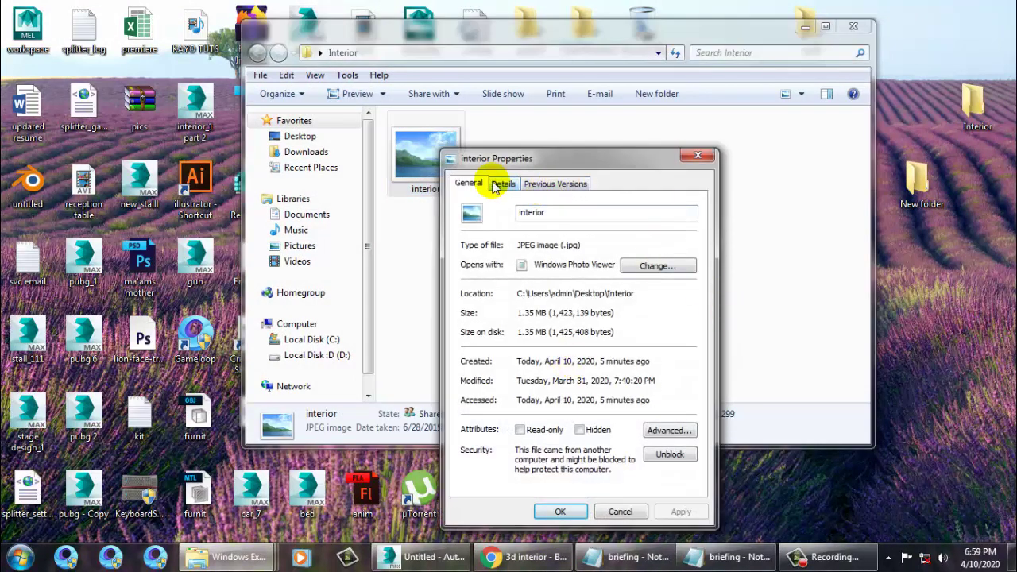
left_click(499, 184)
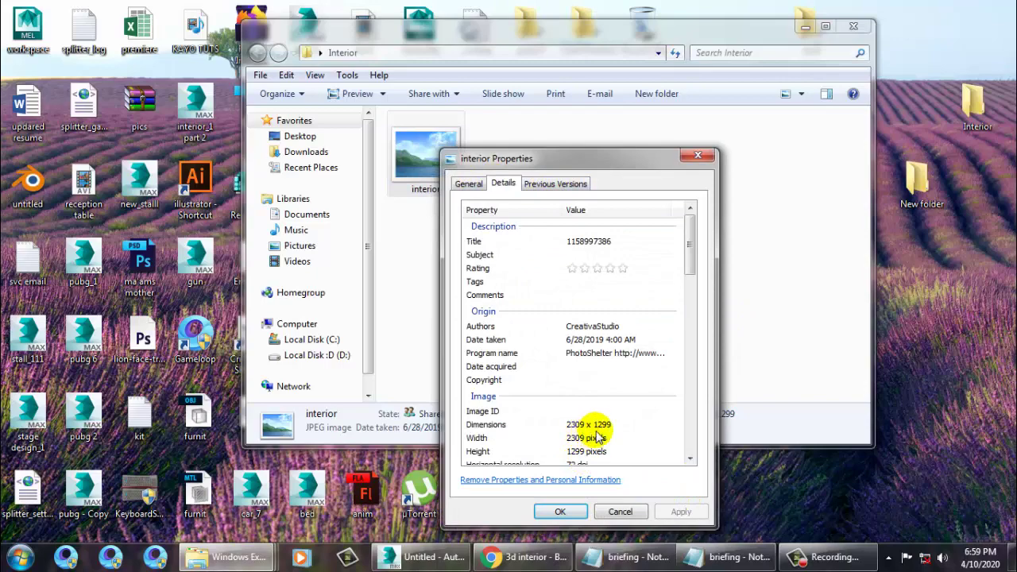
left_click(620, 512)
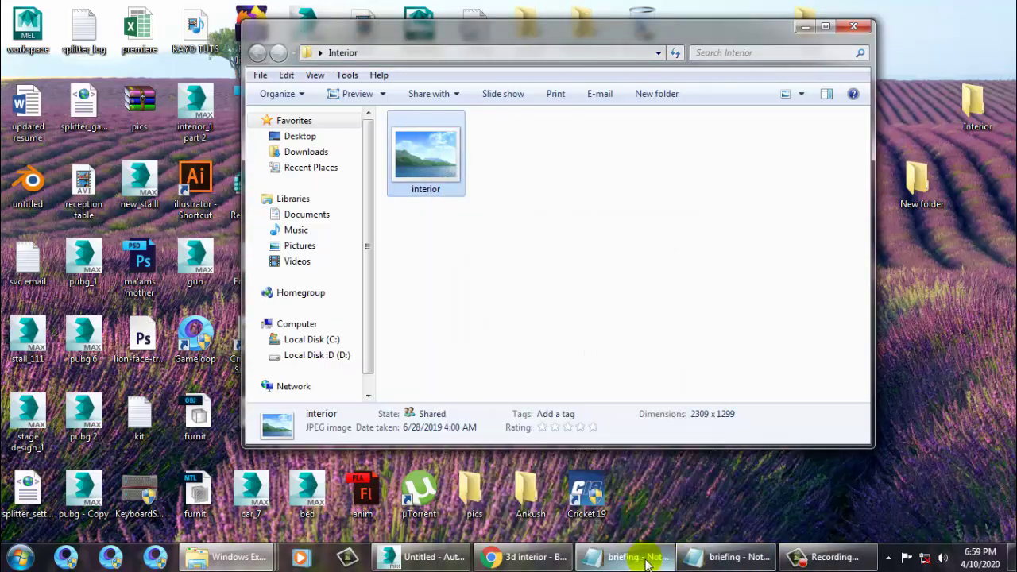
left_click(524, 556)
left_click(449, 565)
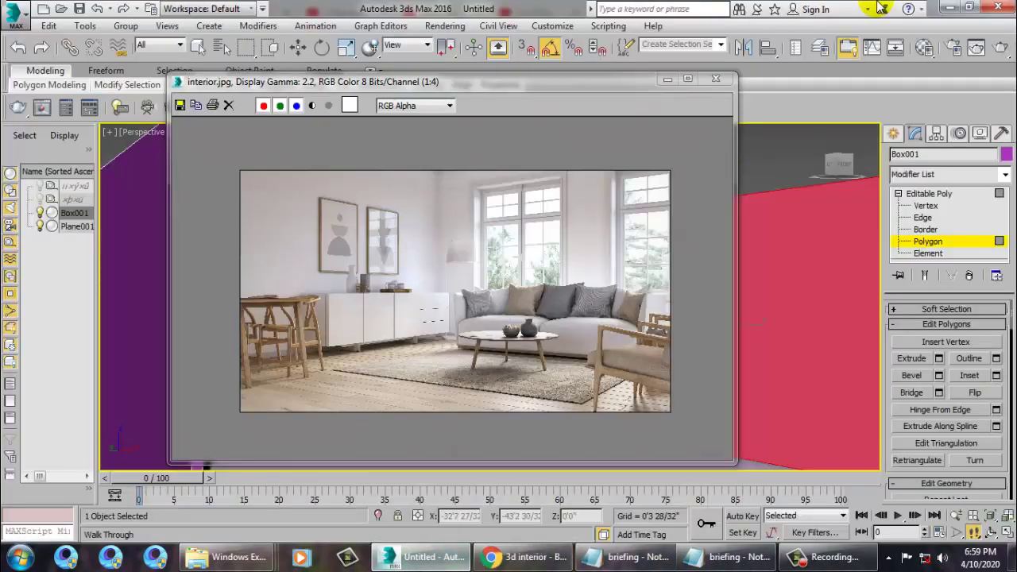
Step: Set Render Setup output size to 2309 x 1399 (aspect 1.65) and minimize the reference photo
left_click(438, 27)
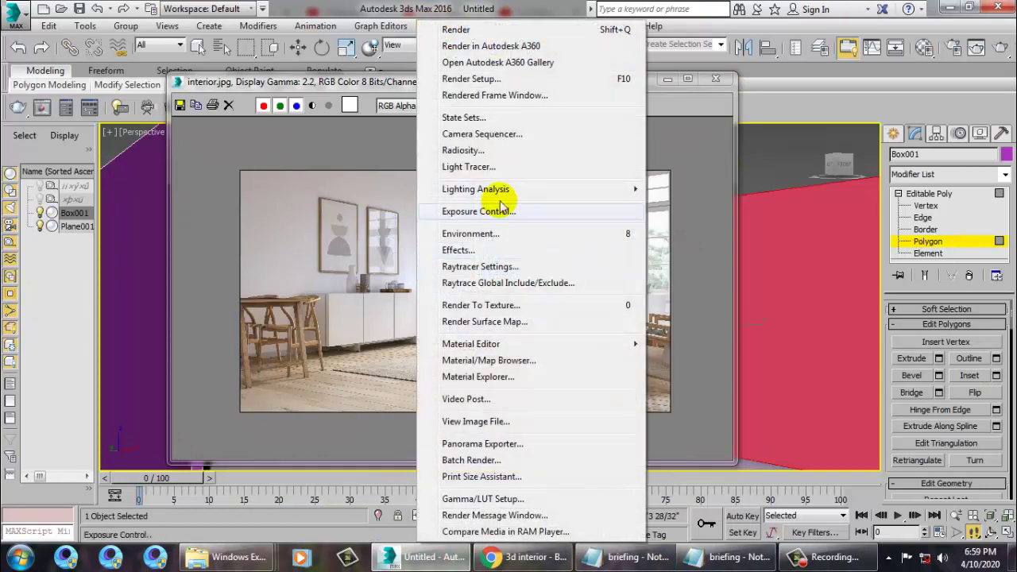
left_click(470, 78)
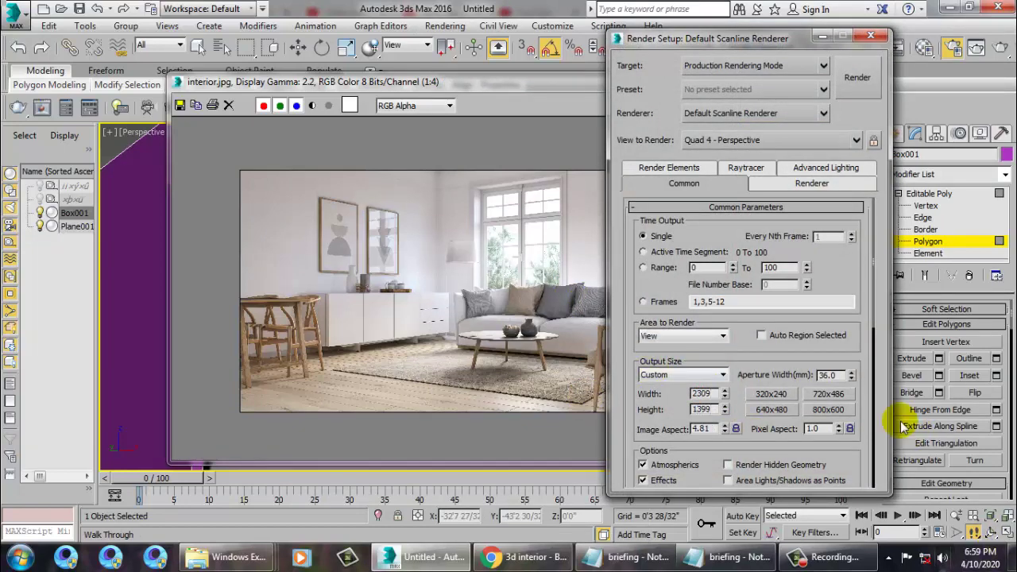
scroll(762, 415, "down", 3)
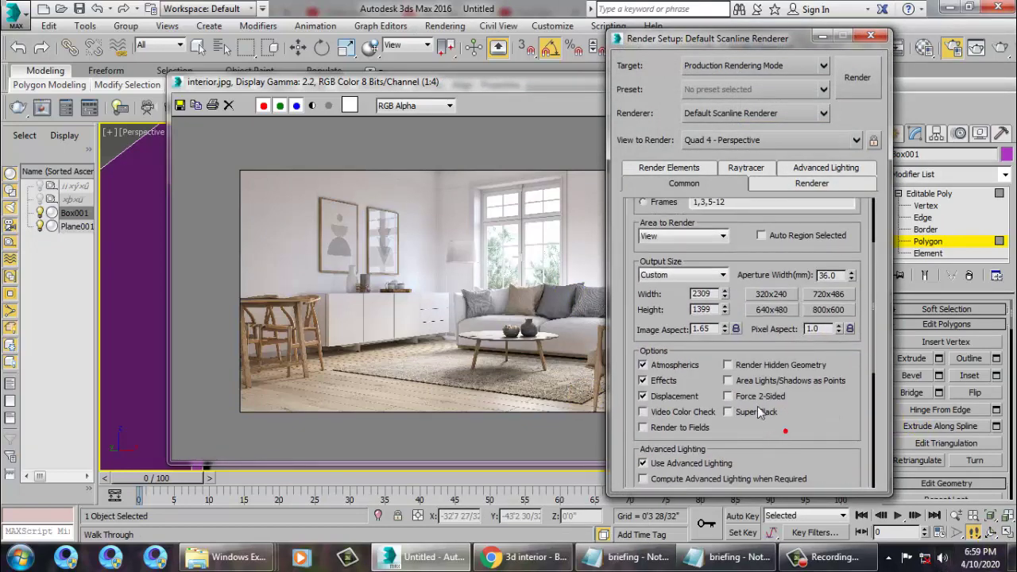
left_click(871, 36)
left_click(668, 78)
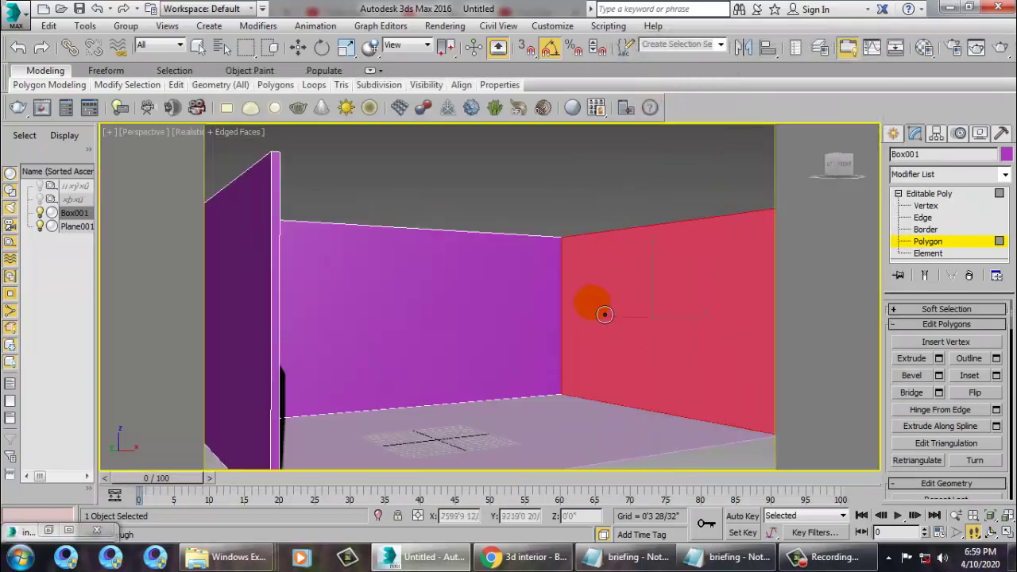
Step: Dolly and orbit the Perspective view to match the back corner in interior.jpg
left_click_drag(604, 315, 600, 337)
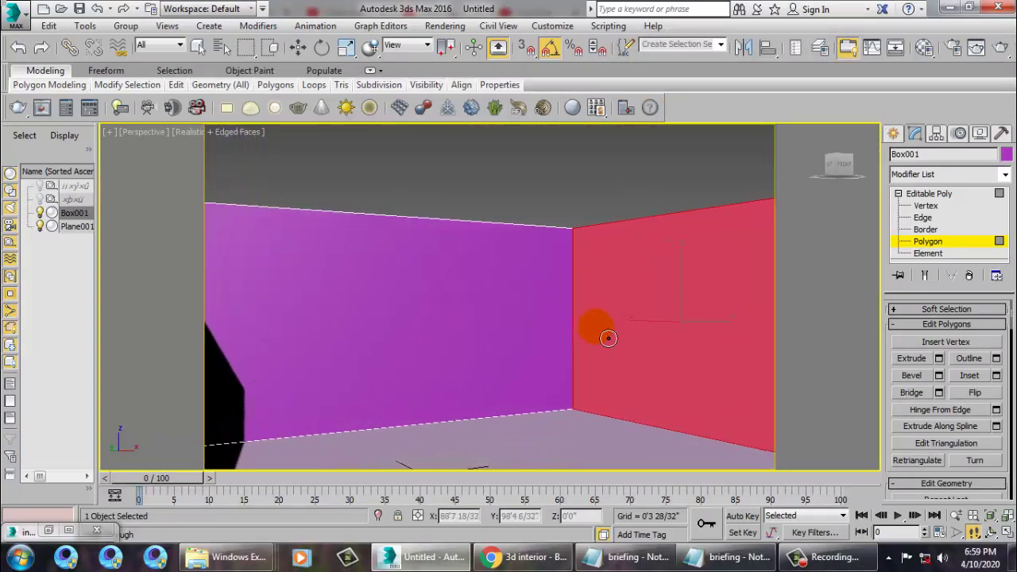
left_click(48, 530)
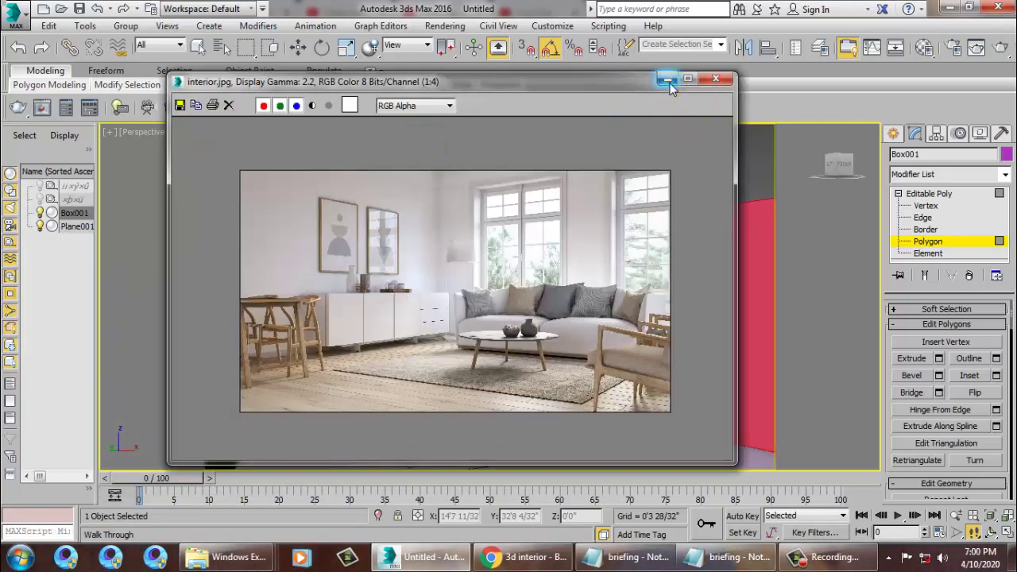
left_click(668, 79)
left_click(931, 195)
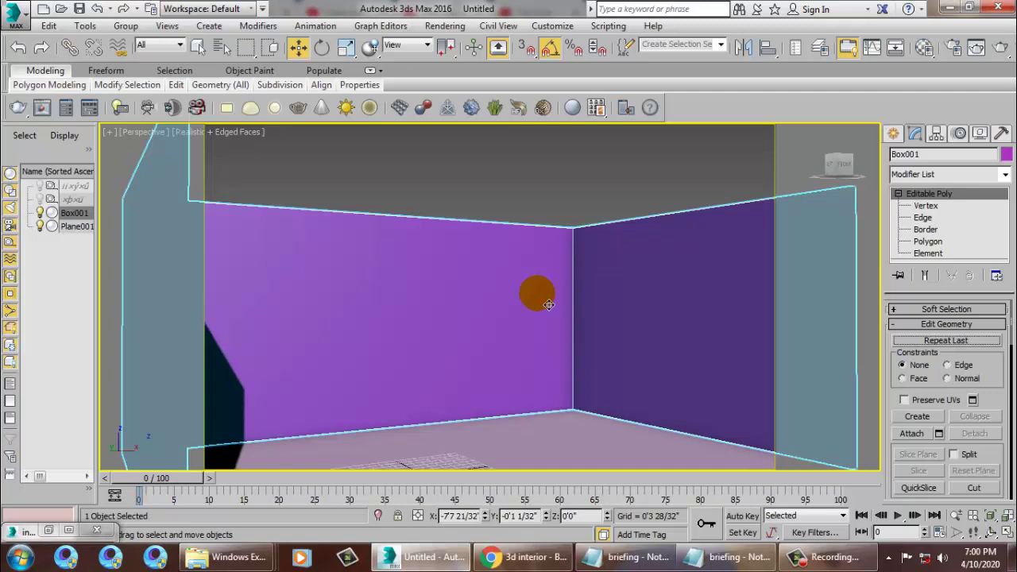
left_click(48, 529)
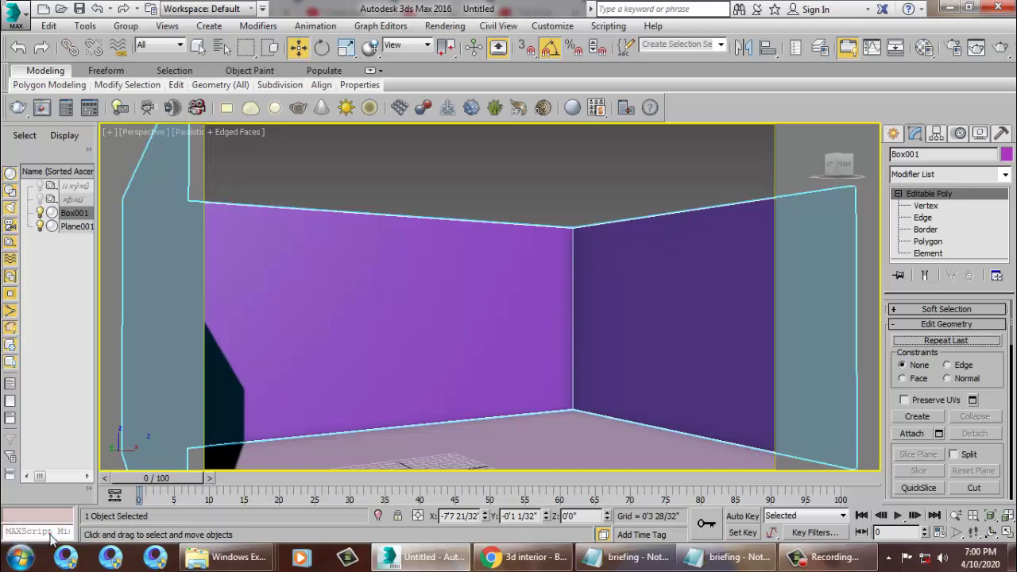
left_click(668, 79)
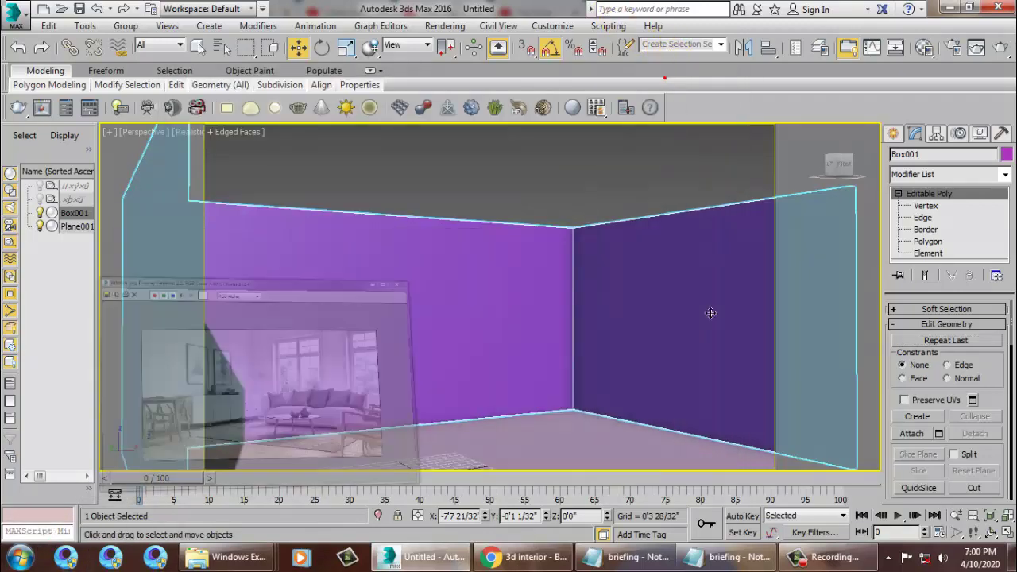
middle_click_drag(630, 325, 628, 341, "alt")
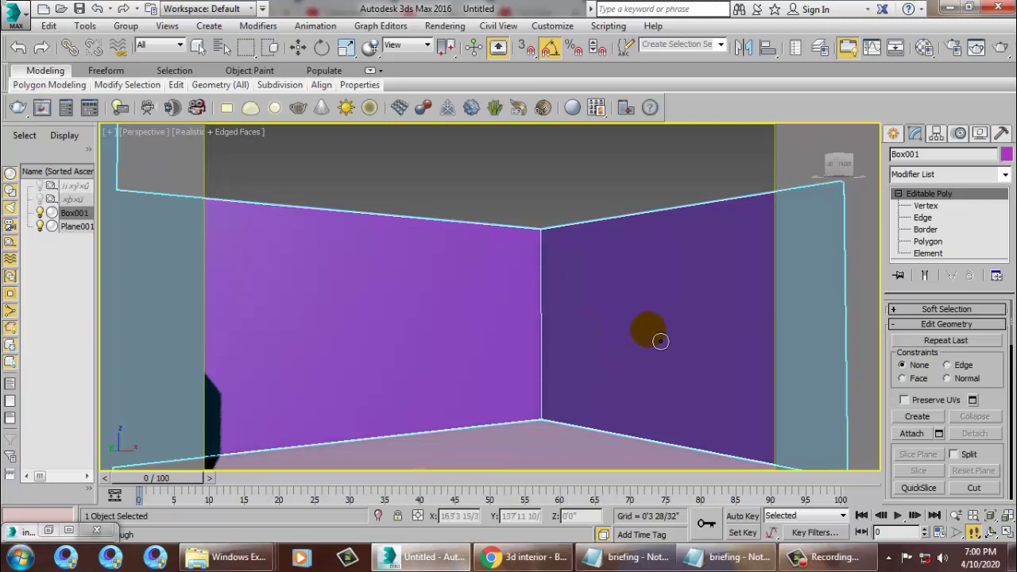
middle_click_drag(656, 341, 651, 341, "alt")
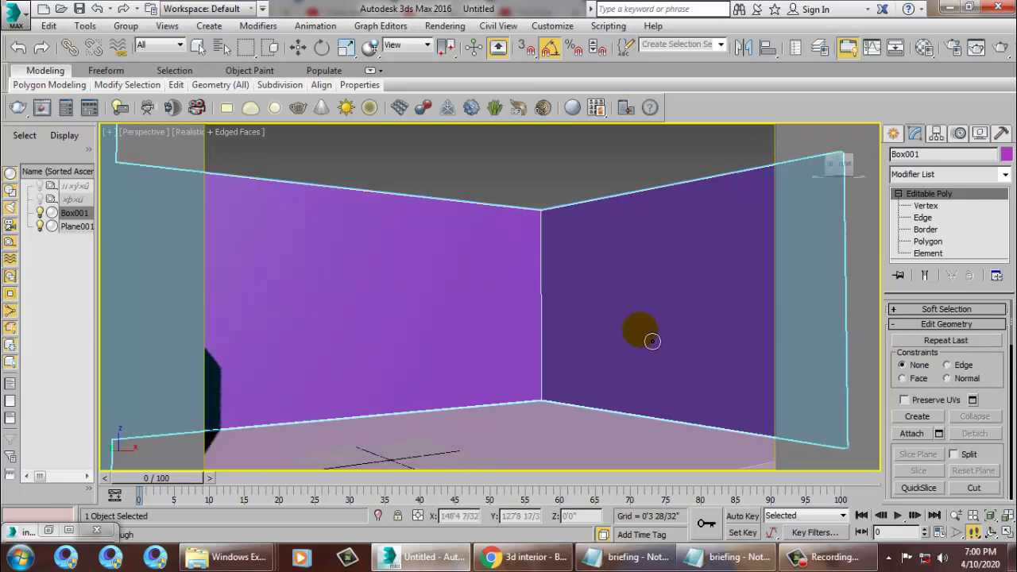
left_click(933, 205)
left_click(544, 433)
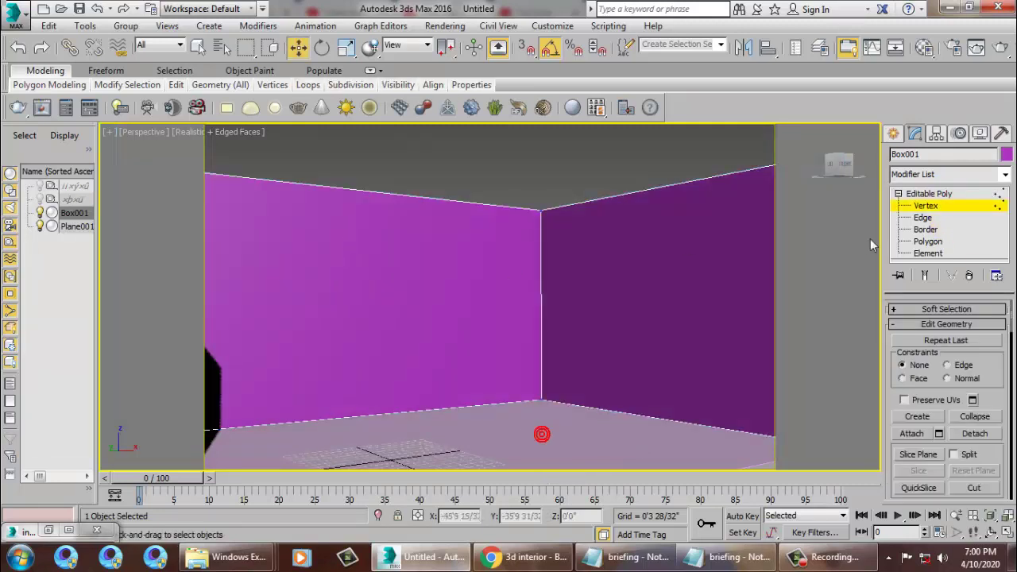
Step: Scale the Plane001 floor up to about 122%
left_click(929, 193)
left_click(493, 458)
key("r")
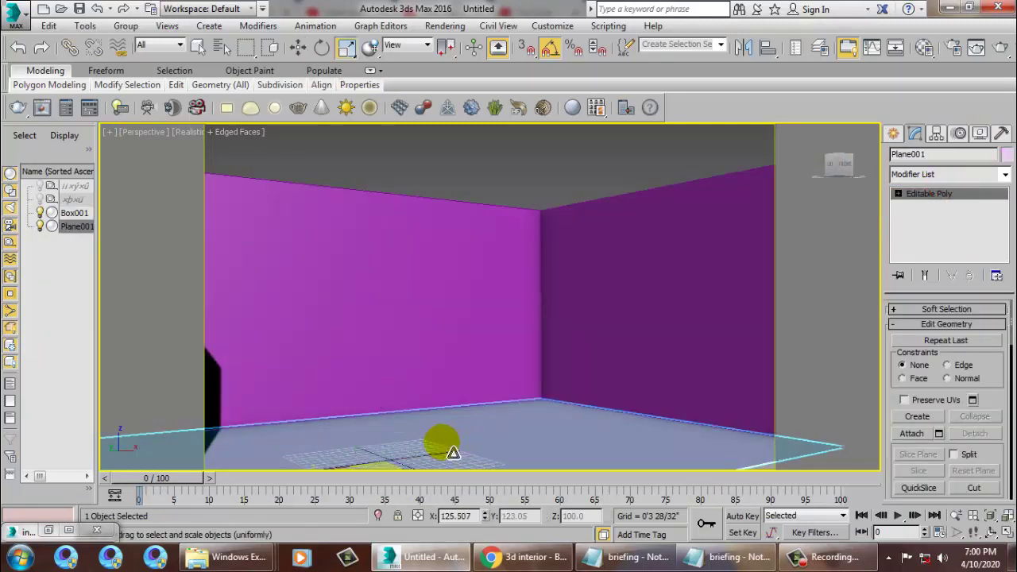
mouse_move(438, 447)
left_mouse_down()
mouse_move(372, 454)
mouse_move(352, 438)
left_mouse_up()
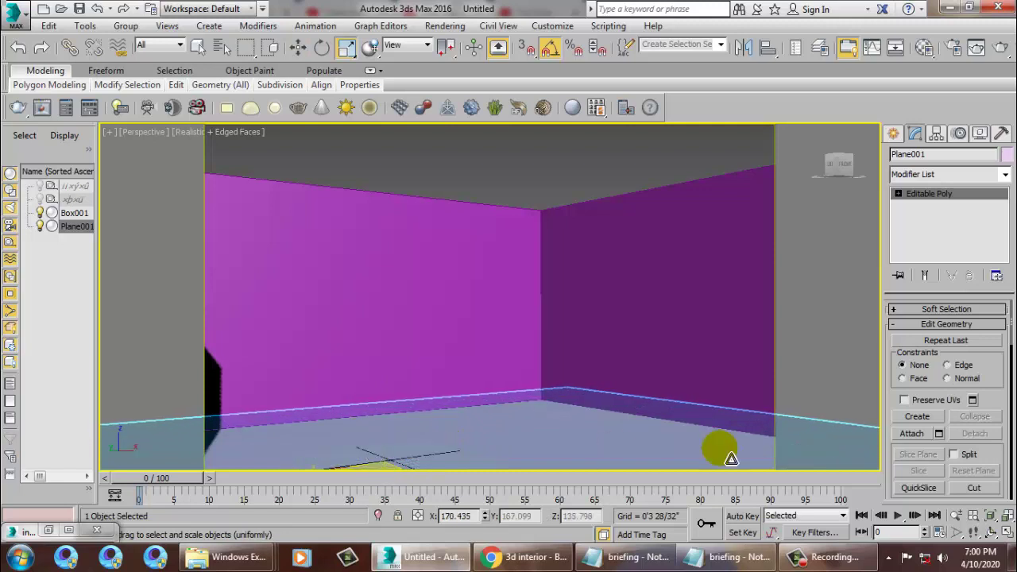
key("w")
left_click(615, 373)
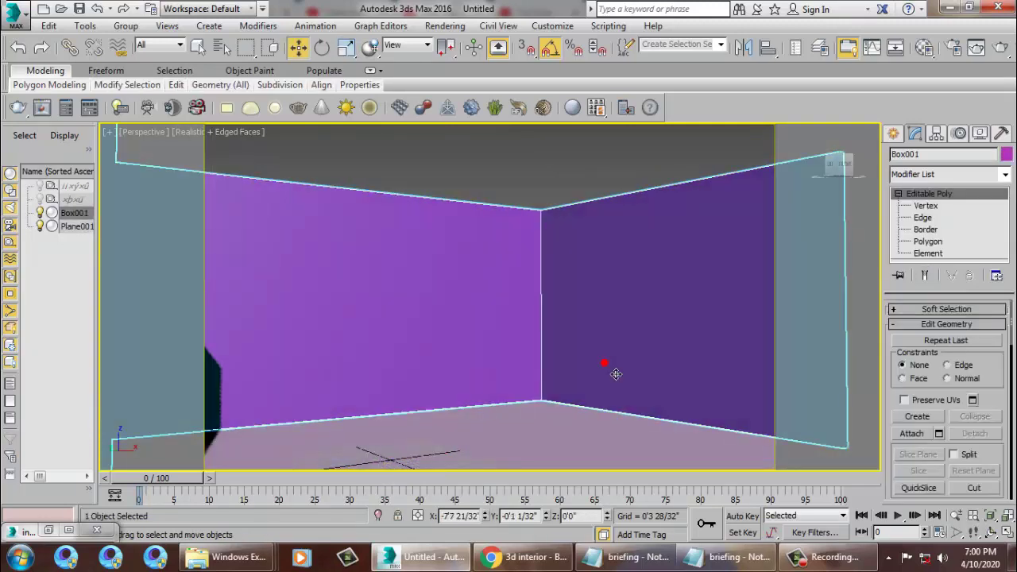
Step: Create the targeted physical camera PhysCamera001 from the perspective view
key("alt+w")
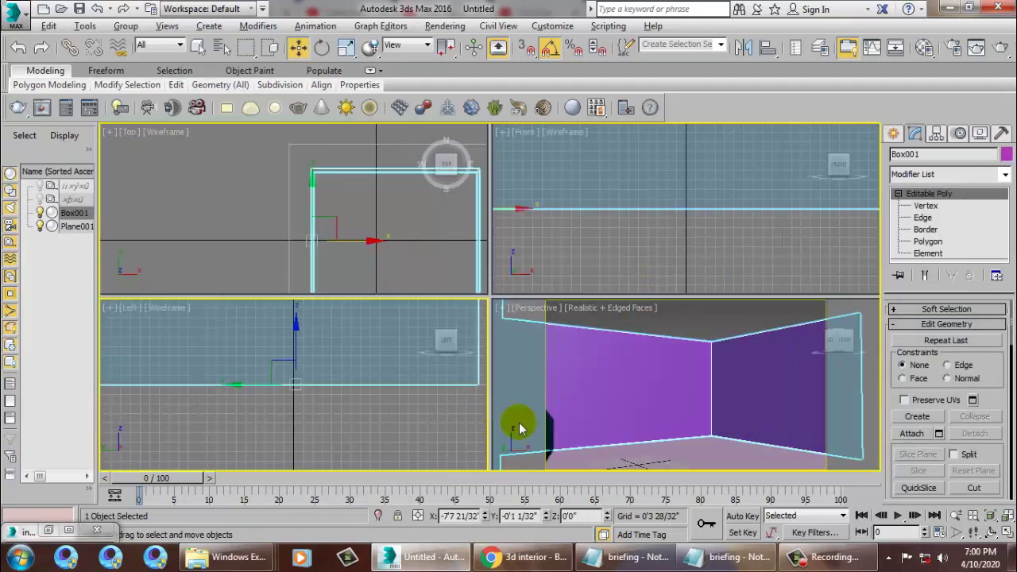
key("alt+w")
key("alt+w")
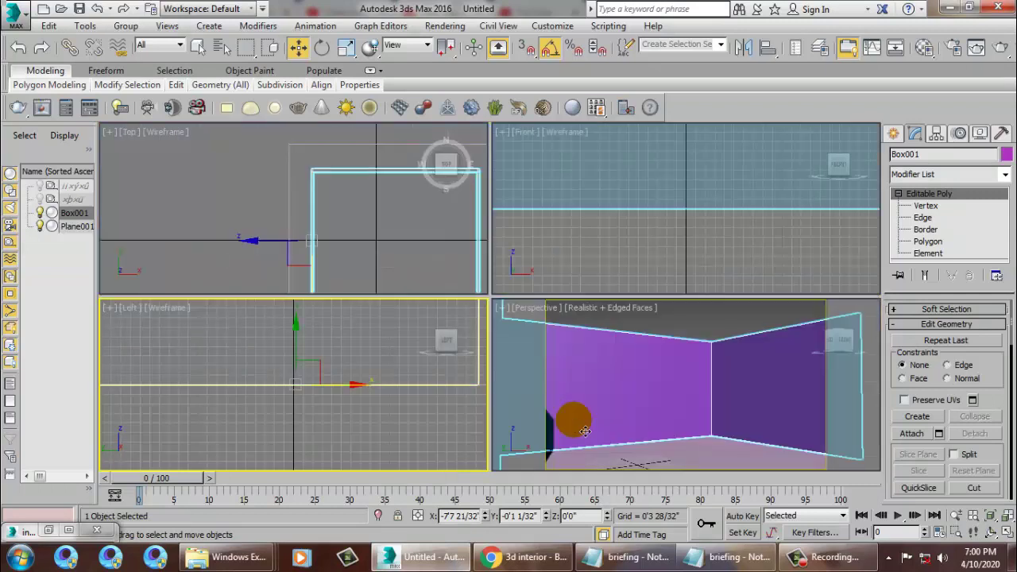
left_click(56, 540)
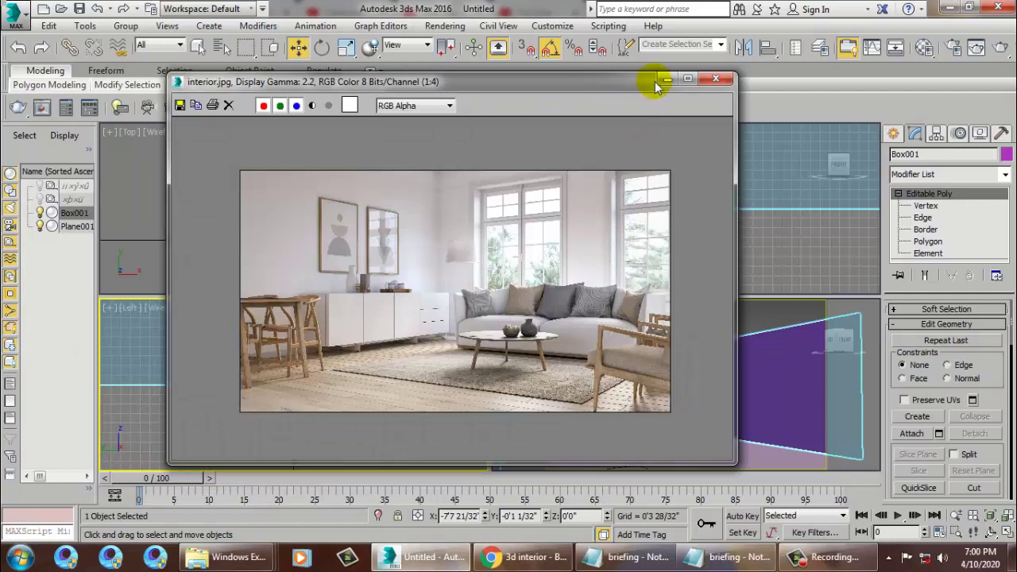
left_click(666, 80)
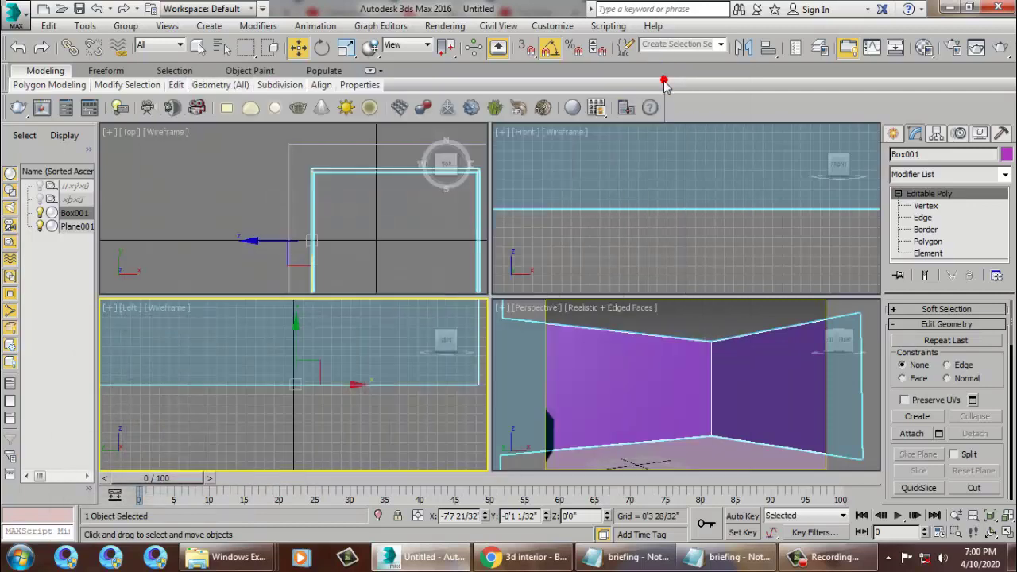
left_click(718, 325)
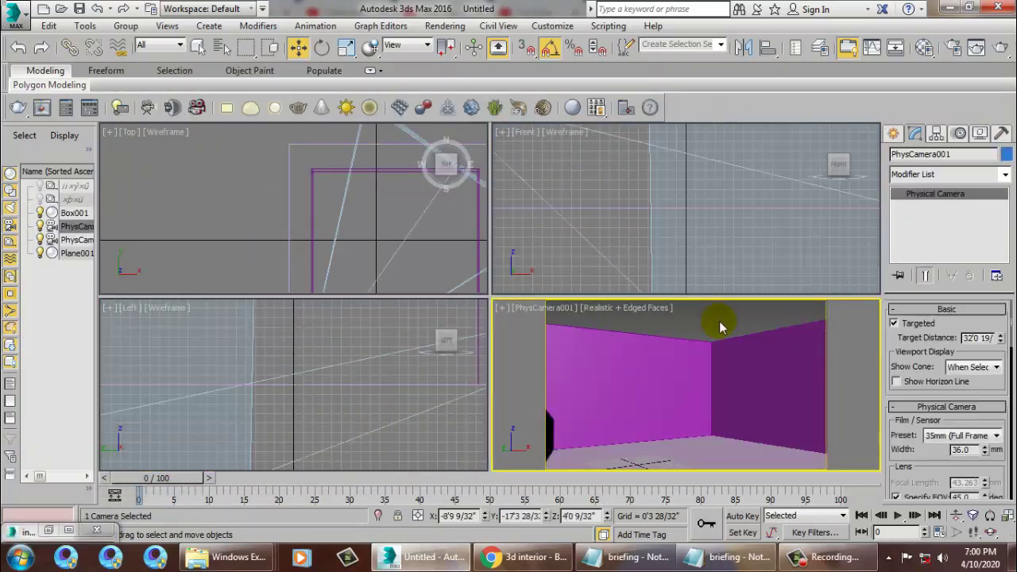
key("ctrl+c")
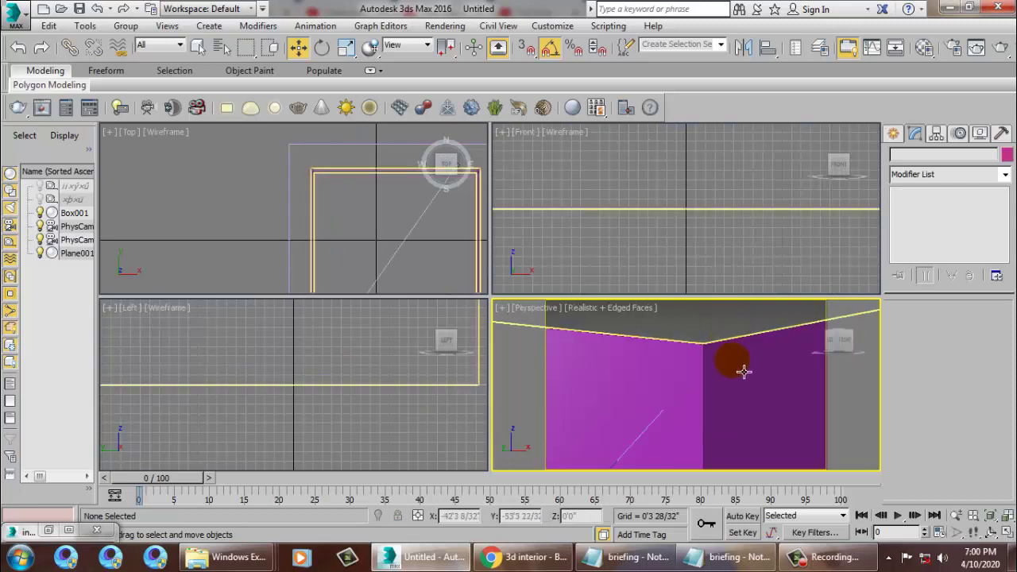
Step: Box-select Box001's top vertices and move them up to make the walls taller
key("alt+w")
mouse_move(654, 291)
middle_mouse_down()
mouse_move(650, 342)
mouse_move(647, 286)
mouse_move(631, 260)
middle_mouse_up()
scroll(656, 294, "down", 3)
left_click(668, 302)
scroll(631, 262, "down", 5)
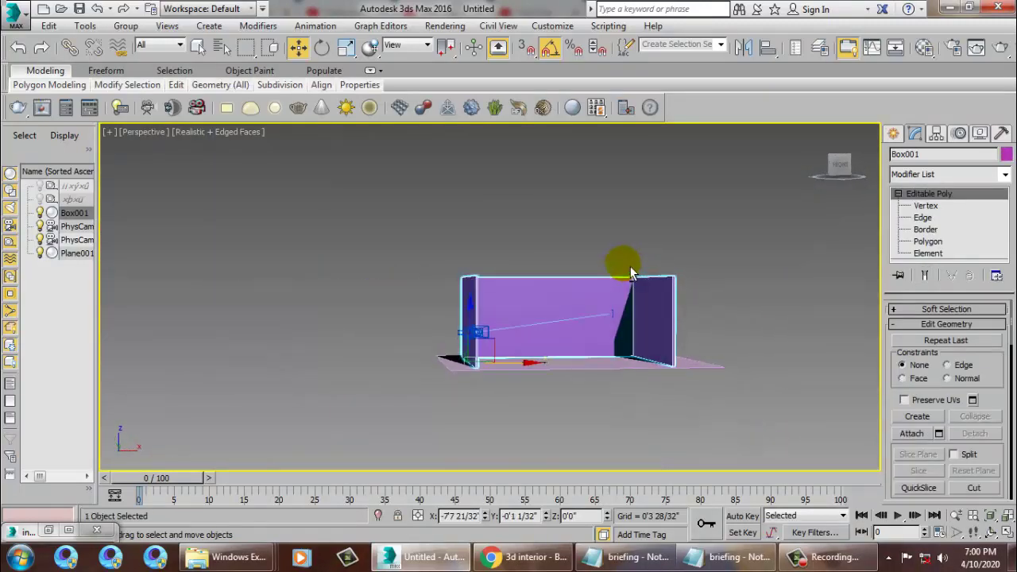
scroll(579, 317, "up", 2)
key("1")
left_click_drag(311, 216, 675, 300)
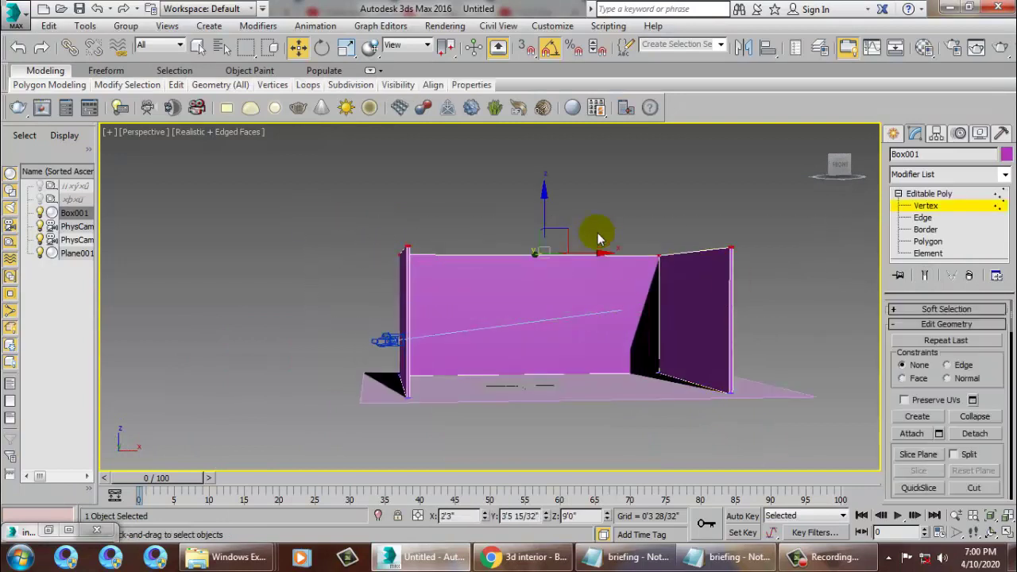
left_click_drag(553, 225, 554, 214)
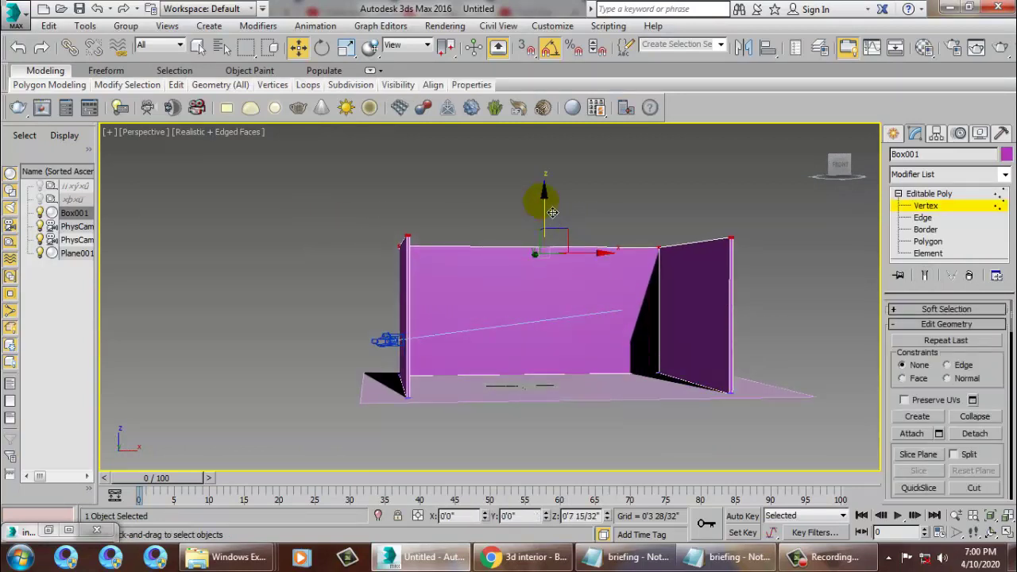
Step: Orbit the room and compare the taller walls with the interior.jpg photo
mouse_move(552, 211)
middle_mouse_down("alt")
mouse_move(622, 247)
mouse_move(625, 263)
middle_mouse_up("alt")
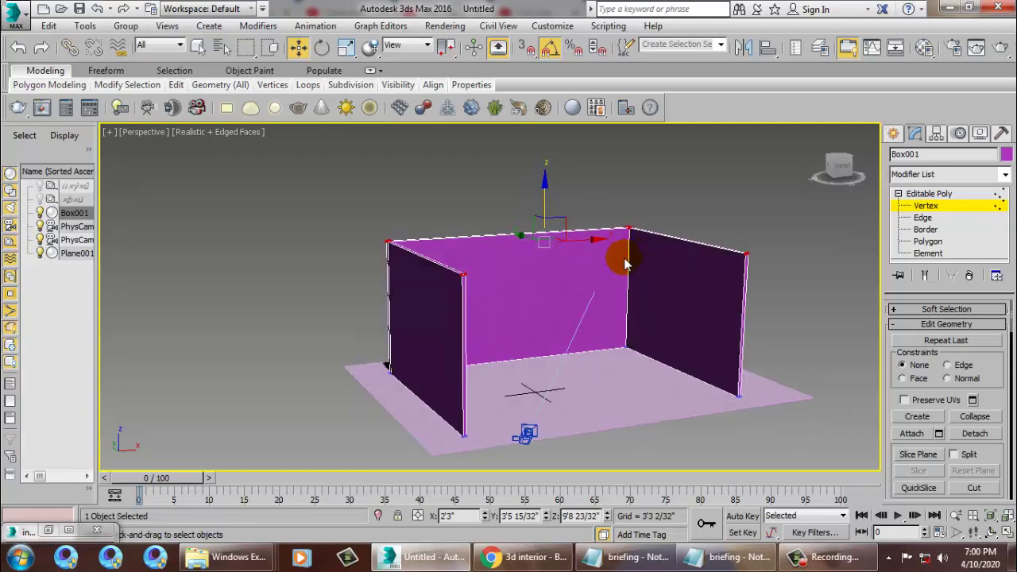
mouse_move(819, 337)
middle_mouse_down("alt")
mouse_move(692, 345)
mouse_move(228, 482)
middle_mouse_up("alt")
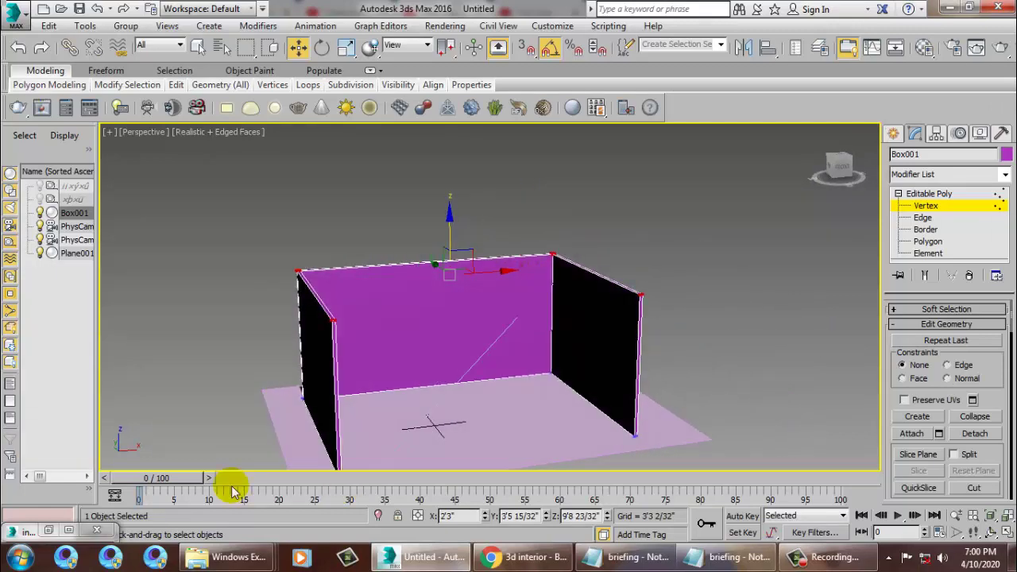
left_click(50, 531)
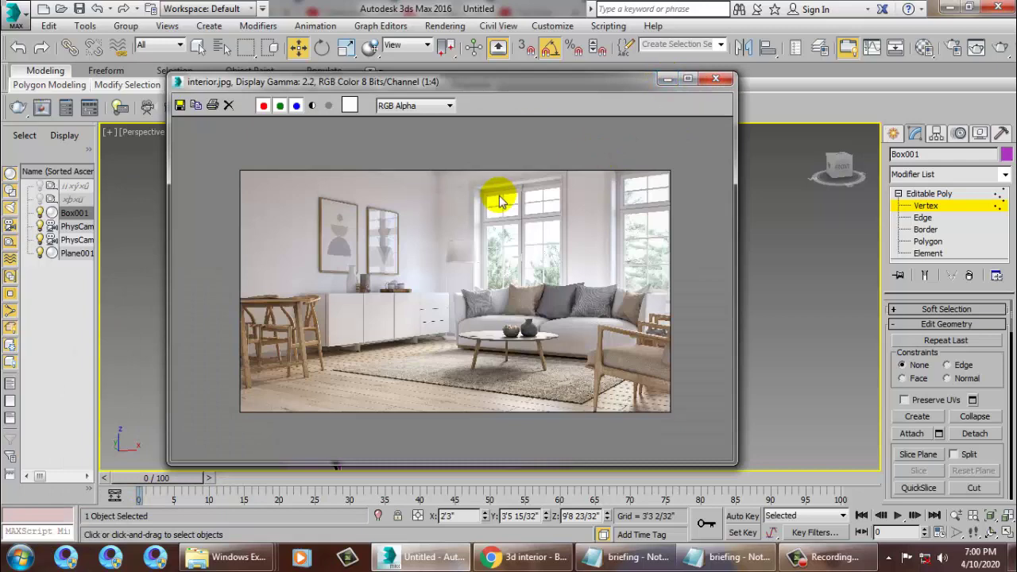
left_click(666, 78)
mouse_move(716, 274)
middle_mouse_down("alt")
mouse_move(692, 282)
mouse_move(728, 285)
mouse_move(658, 255)
mouse_move(620, 262)
middle_mouse_up("alt")
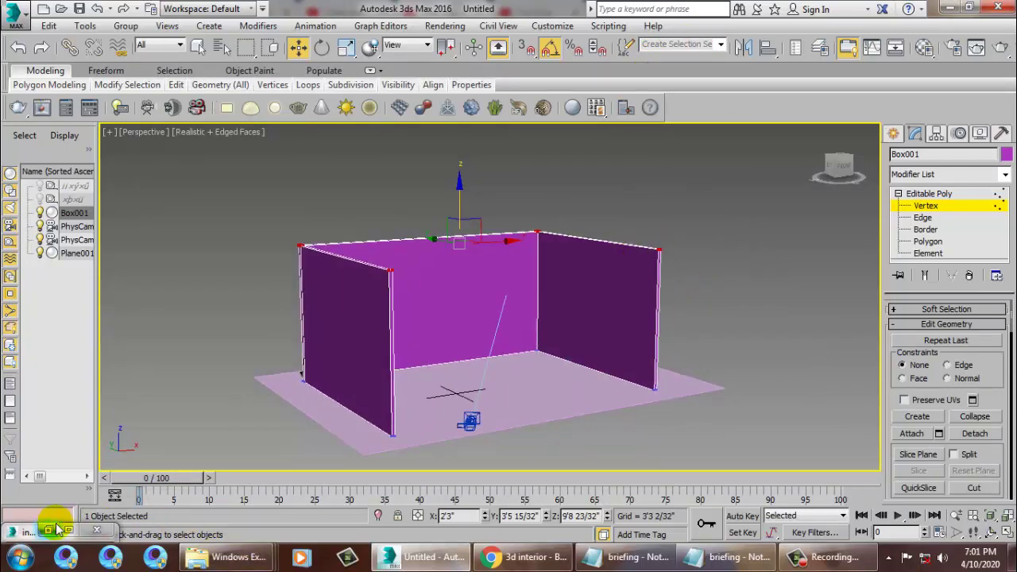
left_click(198, 455)
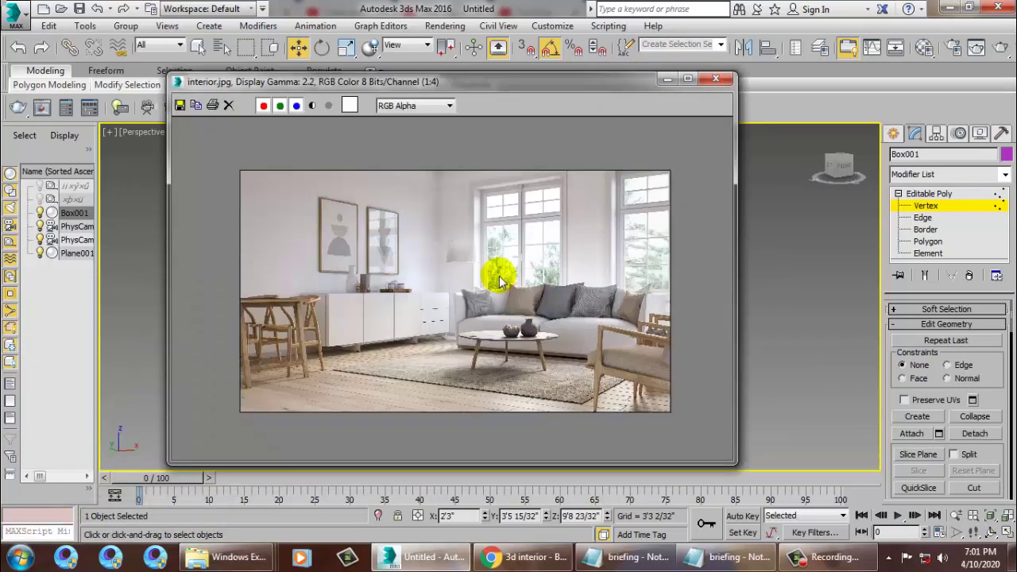
left_click(666, 79)
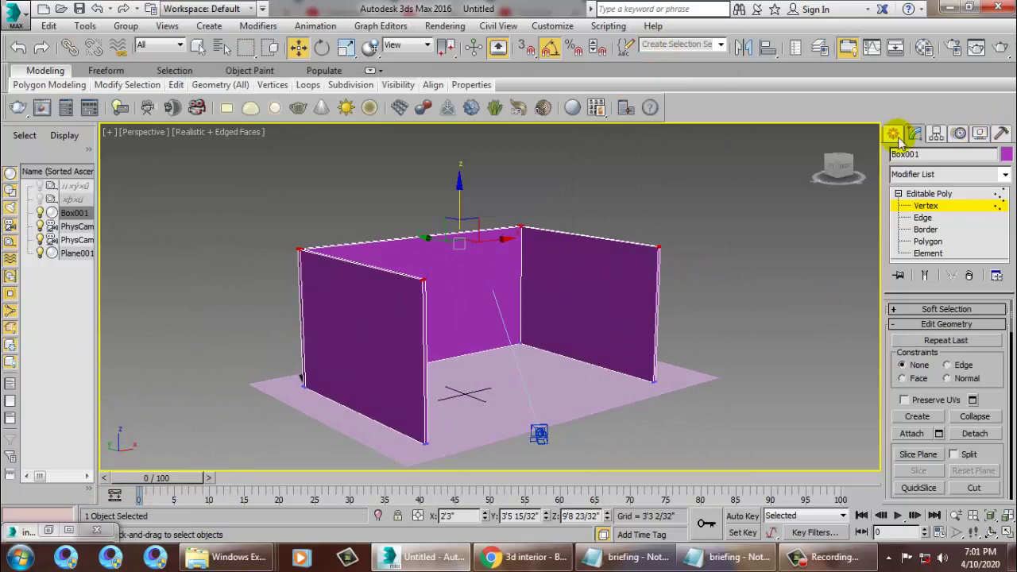
left_click(895, 135)
Step: Draw Box002 near the left wall in the maximized Top view with height 1'7"
left_click(922, 228)
middle_click_drag(718, 207, 643, 265, "alt")
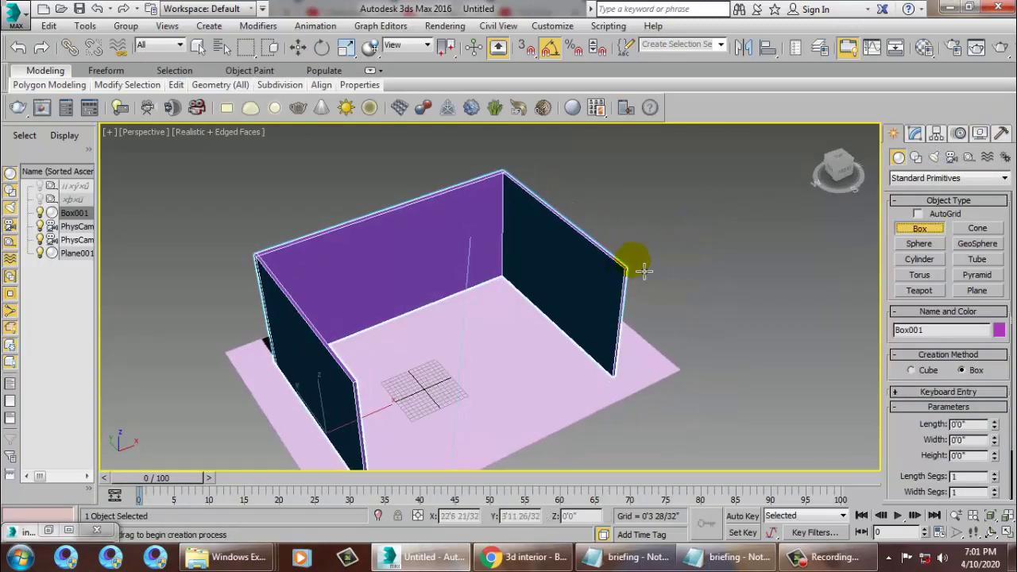
key("alt+w")
right_click(350, 222)
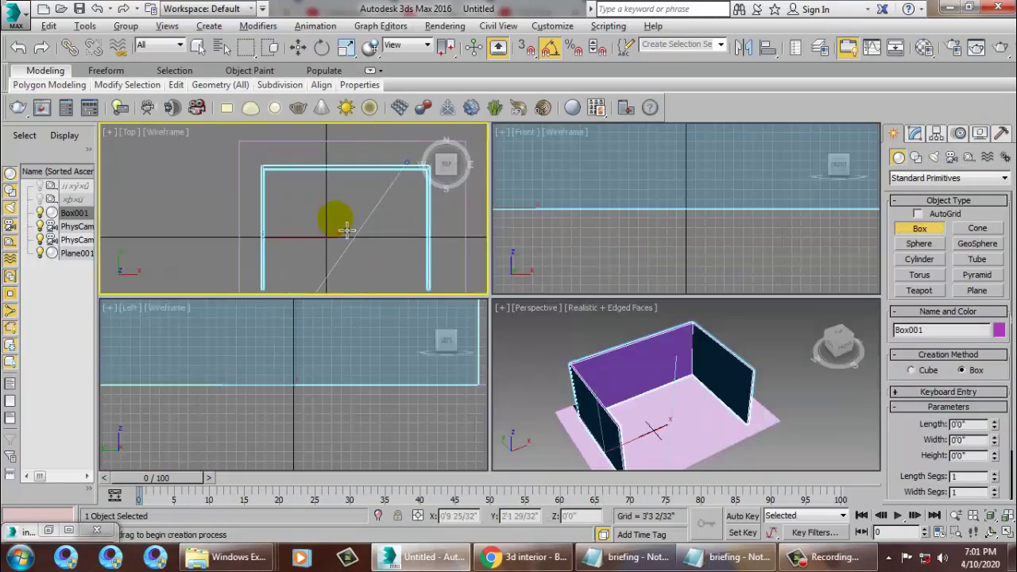
key("alt+w")
left_click_drag(450, 274, 472, 364)
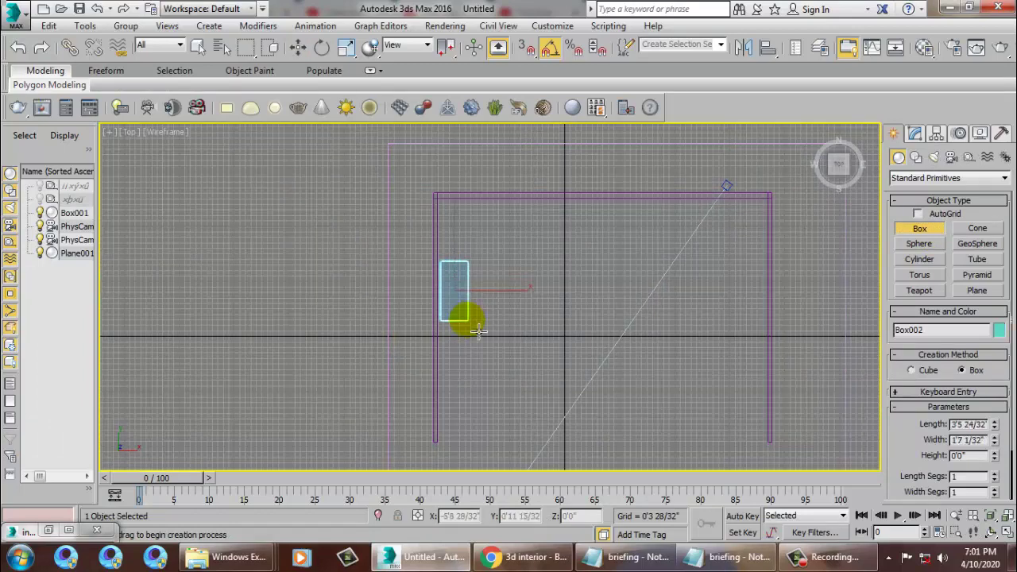
left_click(454, 324)
key("alt+w")
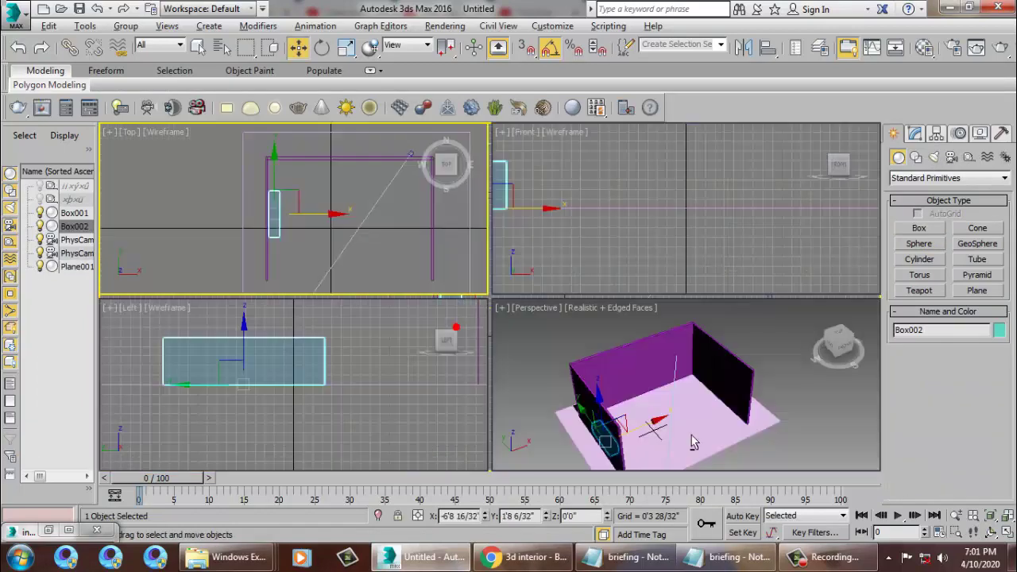
Step: Move Box002 toward the room's right side in the Perspective view
right_click(681, 432)
key("alt+w")
right_click(593, 300)
scroll(593, 300, "down", 3)
scroll(580, 310, "down", 3)
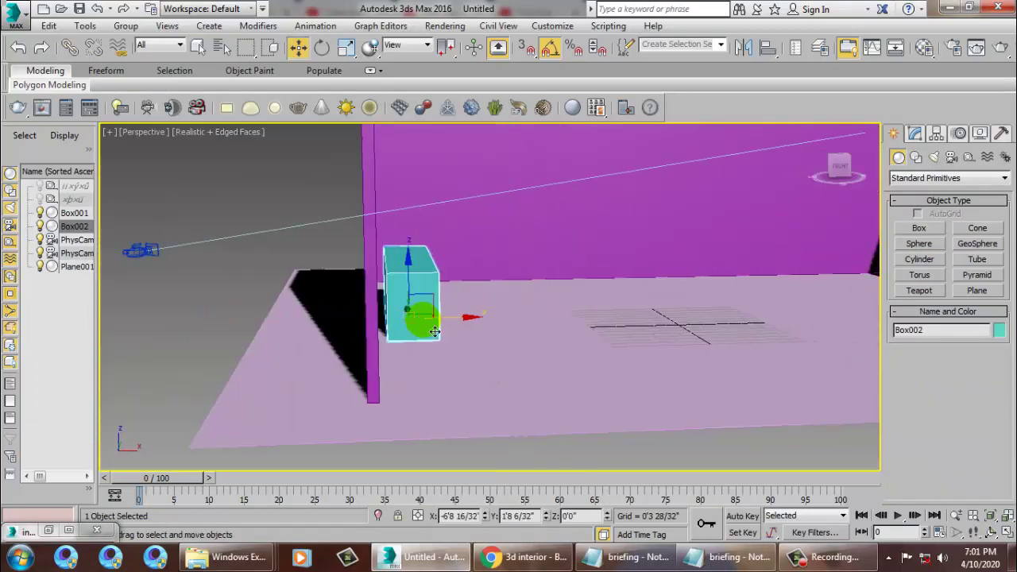
left_click_drag(453, 310, 863, 334)
middle_click_drag(763, 268, 624, 305, "alt")
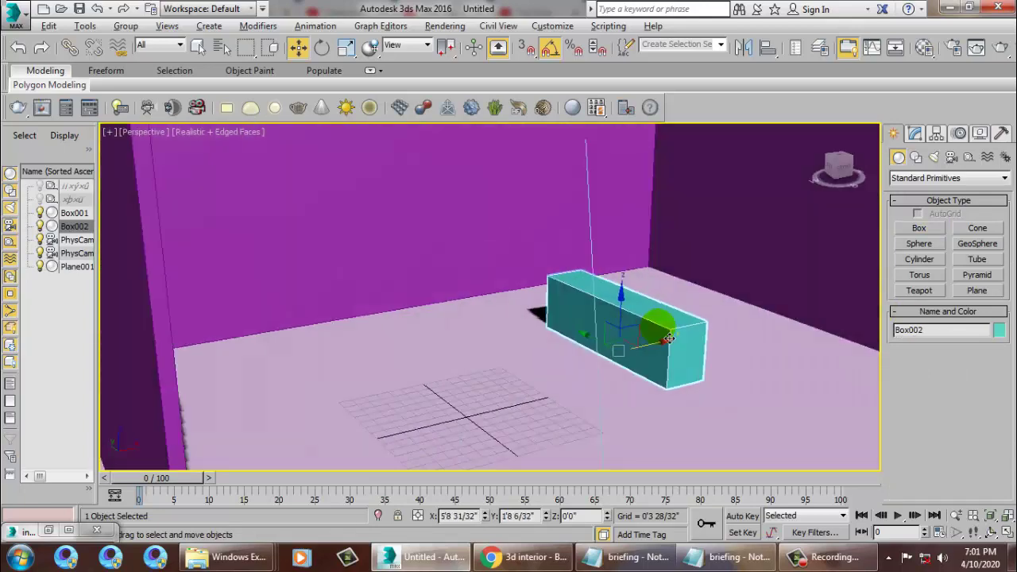
scroll(624, 305, "down", 5)
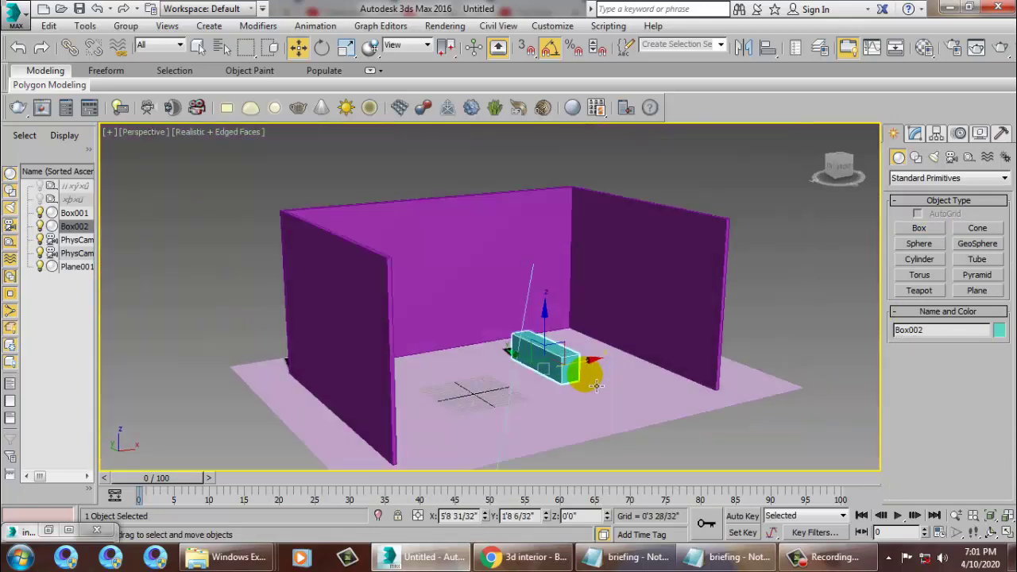
left_click(914, 132)
type("1")
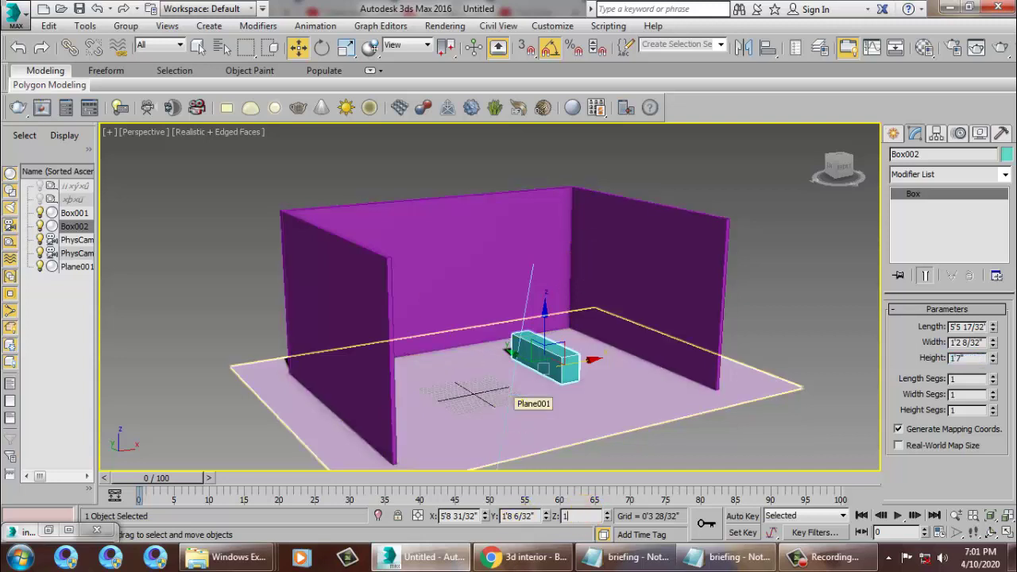
Step: Set Box002's Z to 0'11 31/32" and its height to 6'0"
key("Return")
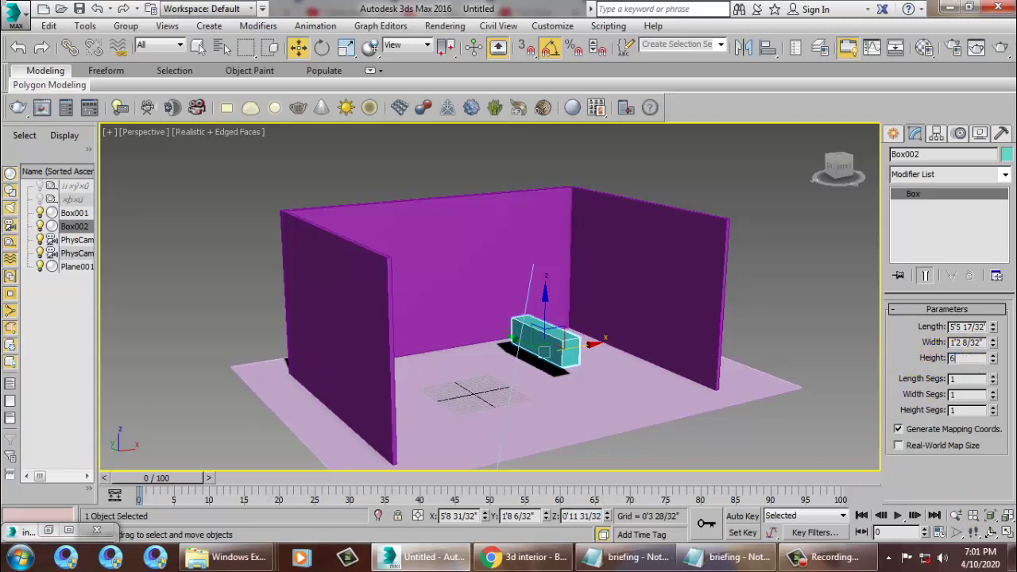
type("0")
key("Return")
Step: Slide the cabinet box against the back wall, checking it against the reference photo
middle_click_drag(431, 386, 560, 405, "alt")
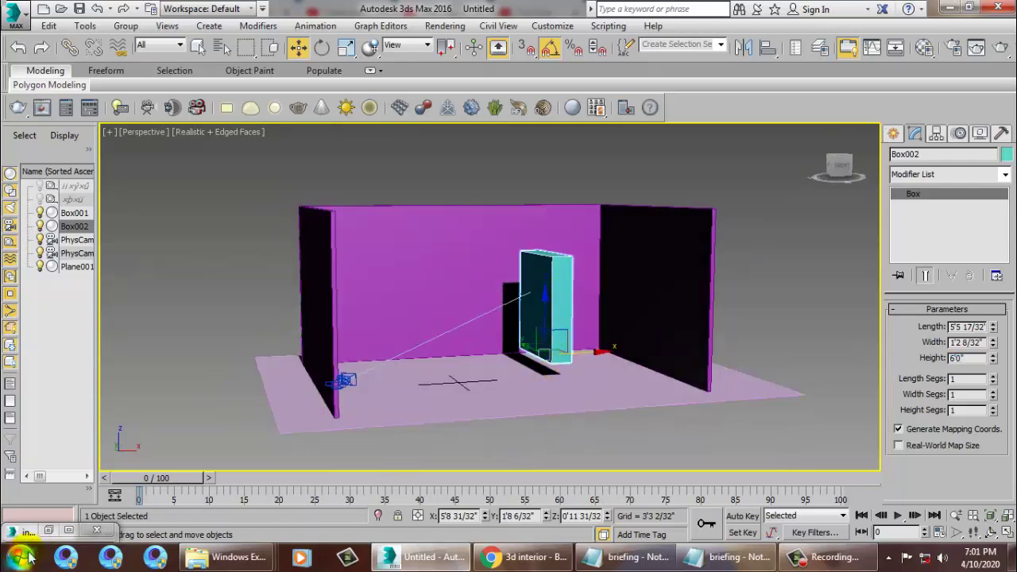
left_click(50, 531)
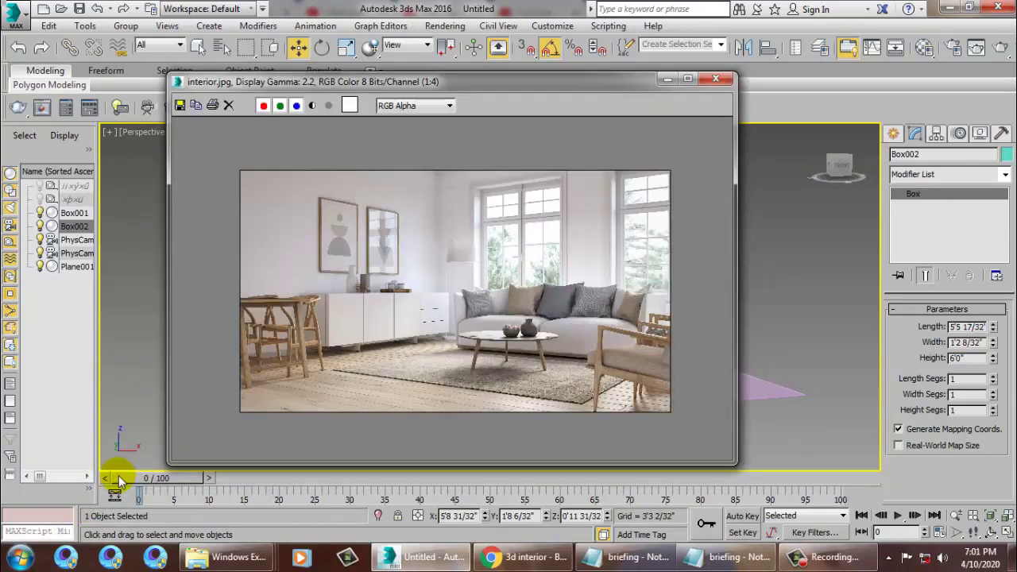
left_click(666, 78)
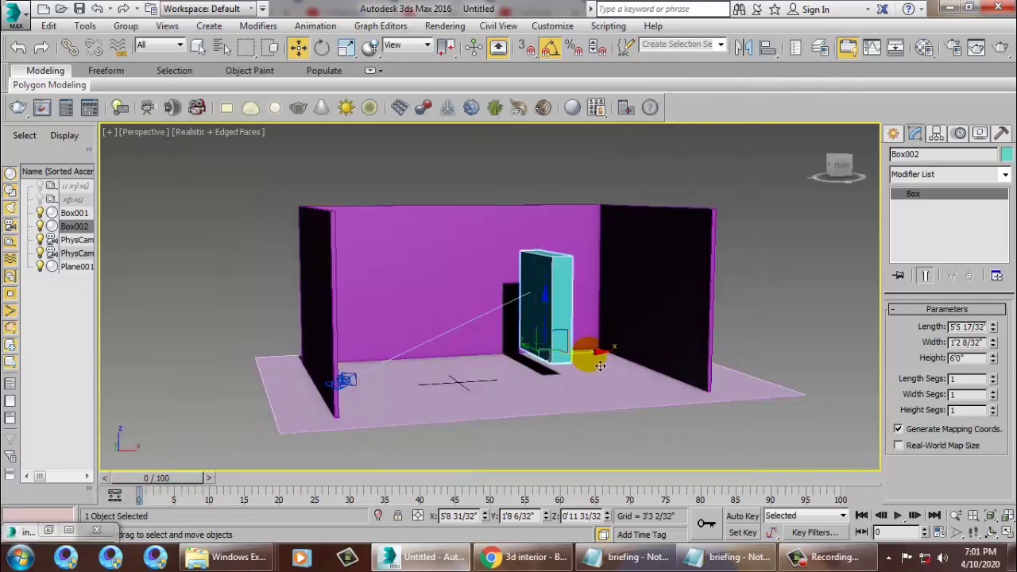
left_click_drag(595, 363, 682, 367)
mouse_move(682, 367)
middle_mouse_down("alt")
mouse_move(662, 336)
mouse_move(659, 268)
mouse_move(660, 358)
middle_mouse_up("alt")
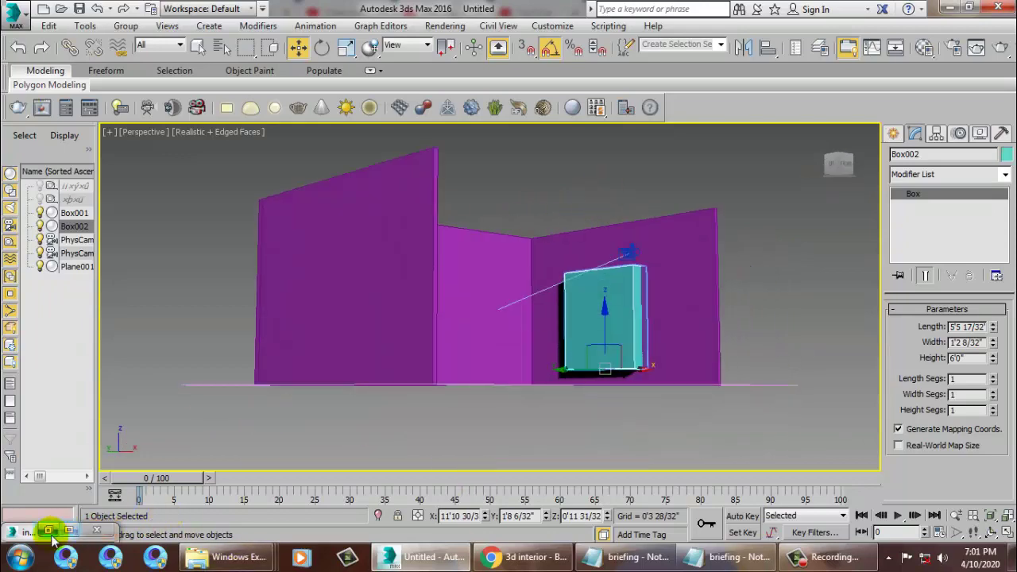
left_click(24, 531)
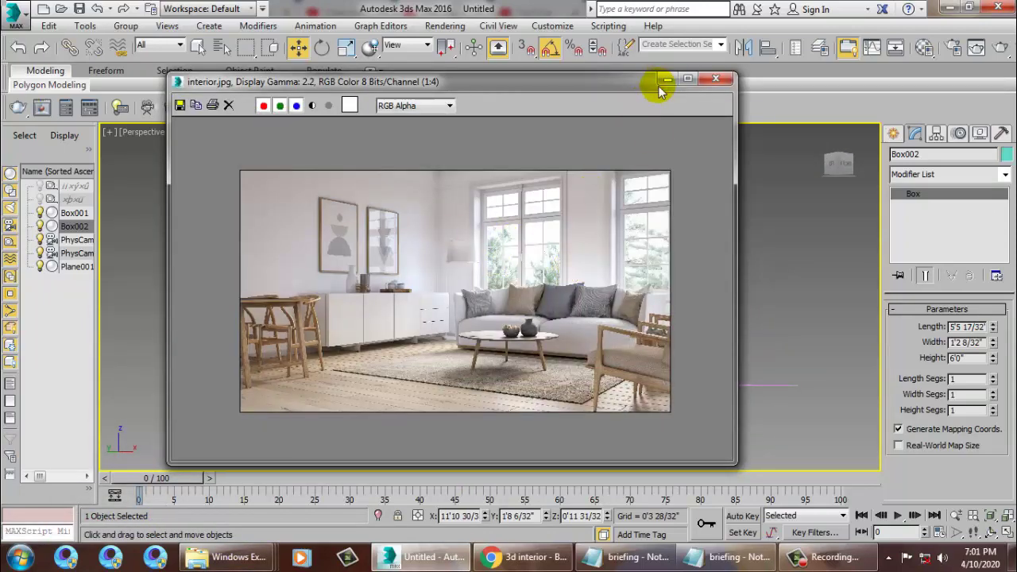
left_click(667, 79)
middle_click_drag(778, 282, 697, 278, "alt")
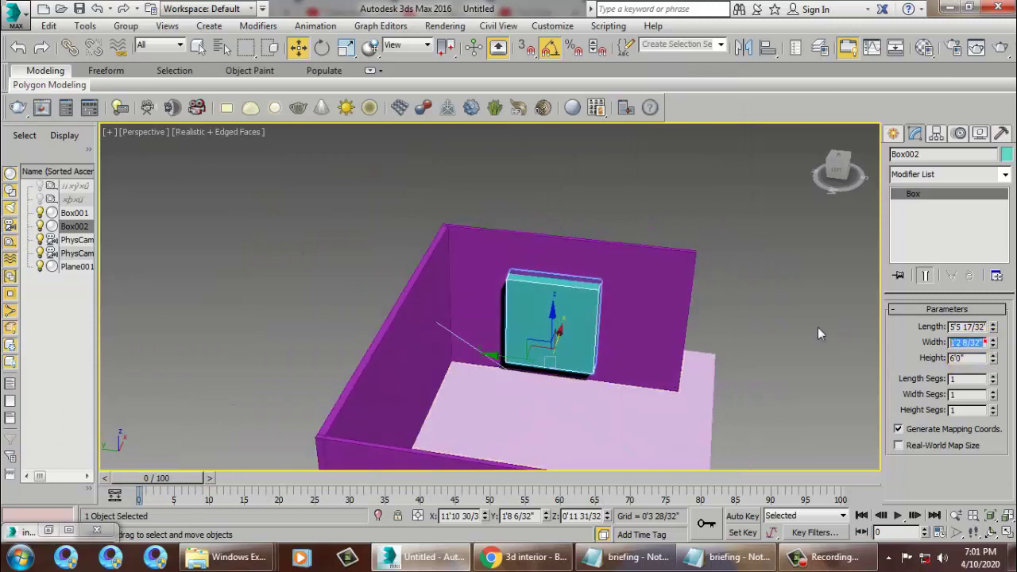
Step: Change Box002's length to 4 (3'11 30/32"), keeping width 1'2 8/32"
type("4")
key("Return")
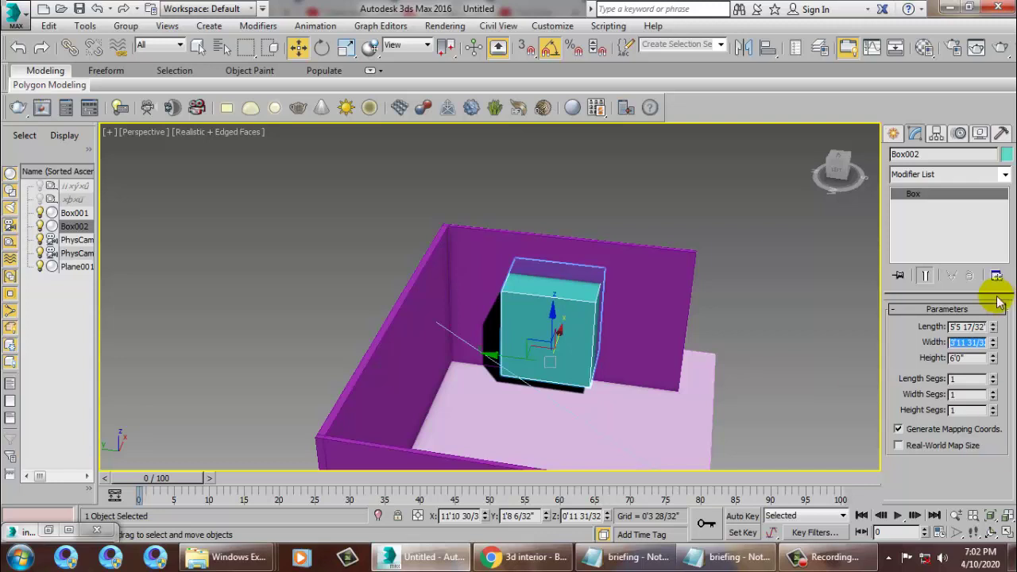
left_click(795, 319)
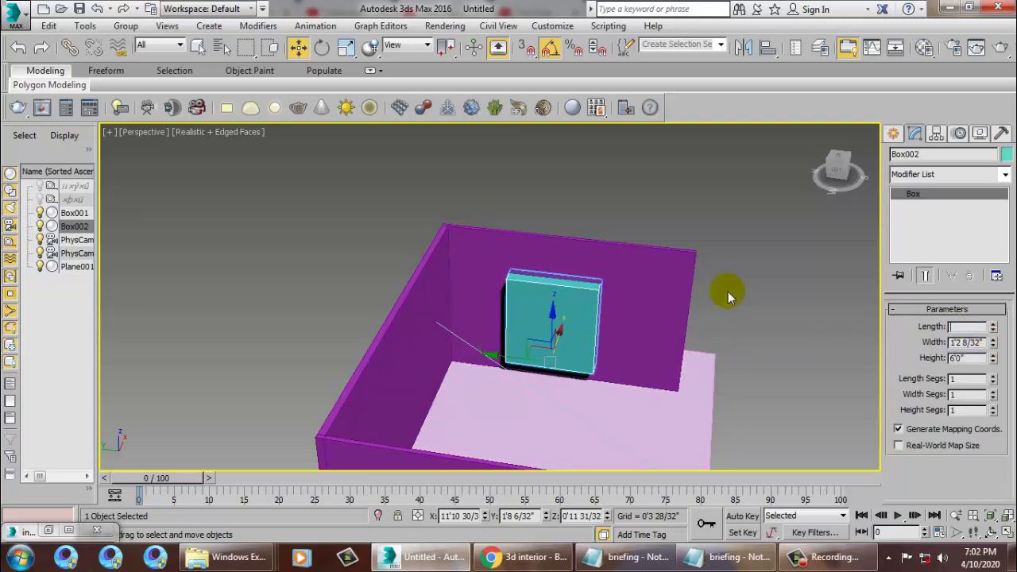
left_click(967, 327)
type("4")
key("Return")
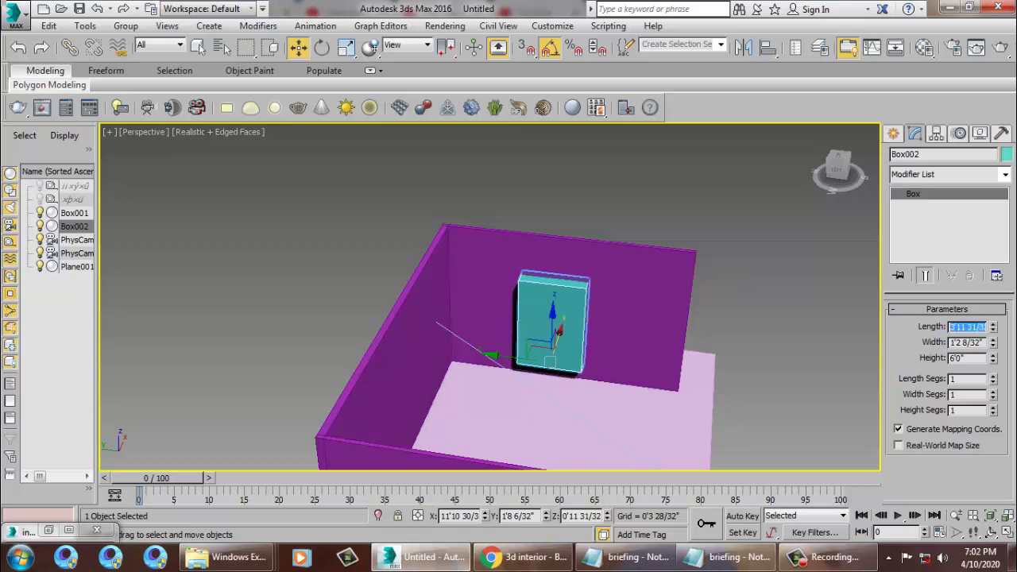
mouse_move(442, 301)
middle_mouse_down("alt")
mouse_move(722, 261)
mouse_move(595, 309)
mouse_move(588, 397)
mouse_move(526, 350)
middle_mouse_up("alt")
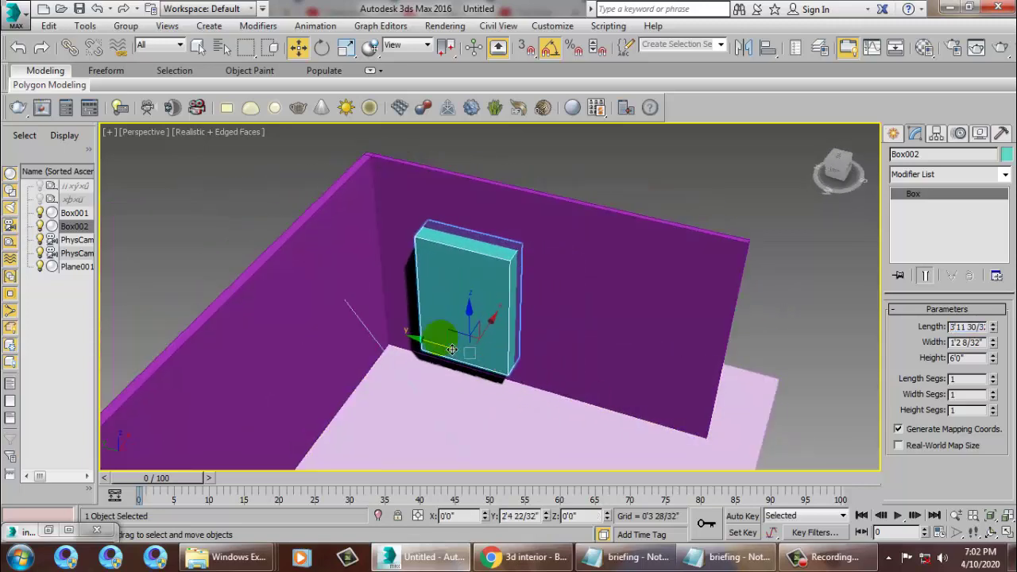
key("alt+w")
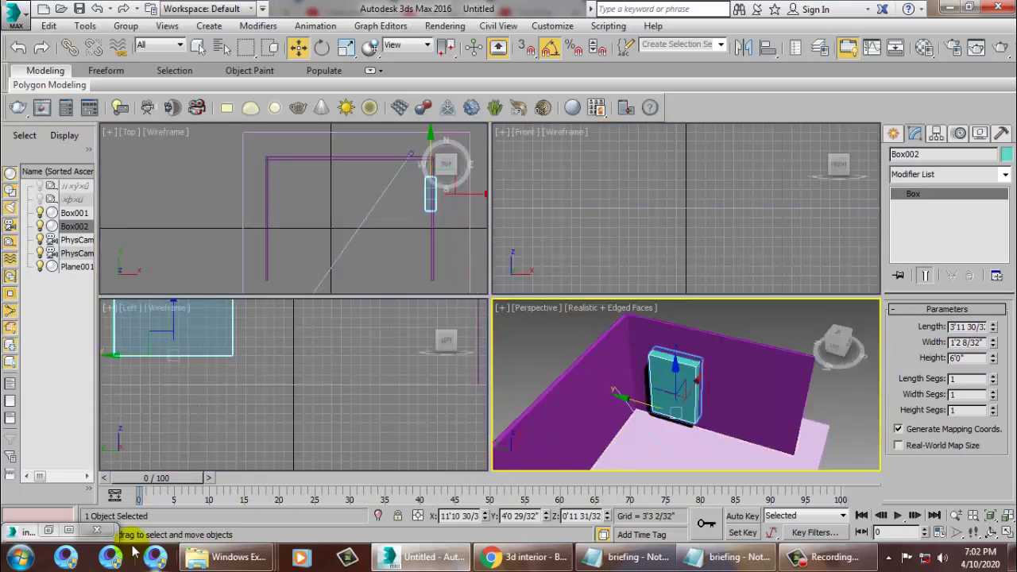
Step: Compare the scene with interior.jpg several times, then maximize the Perspective view
left_click(48, 530)
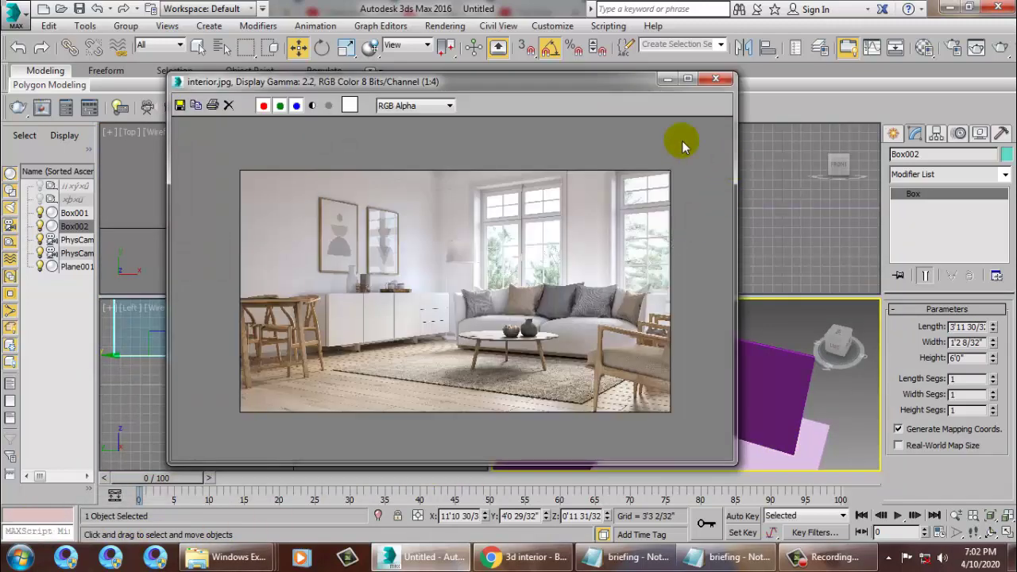
left_click(664, 80)
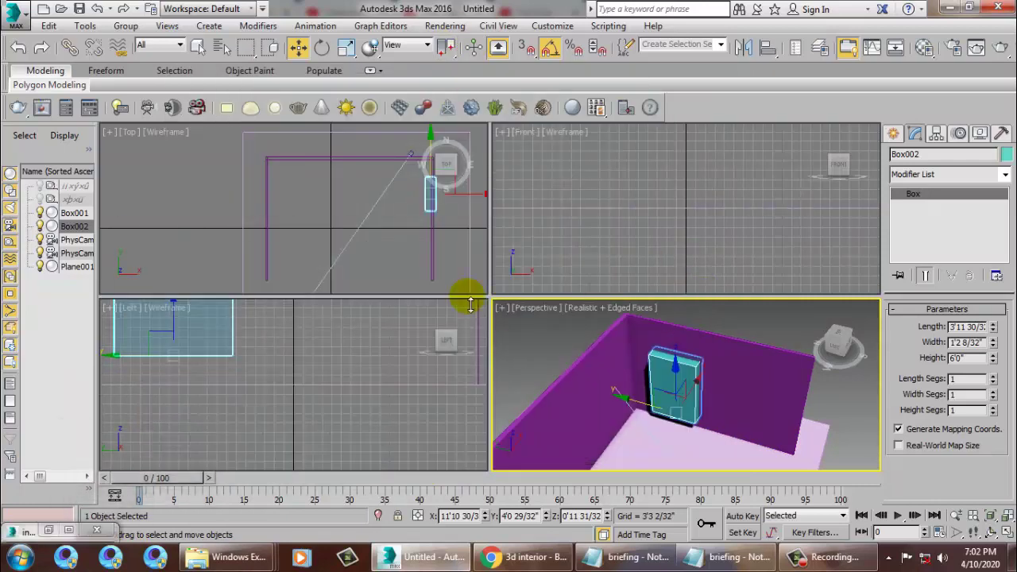
left_click(48, 530)
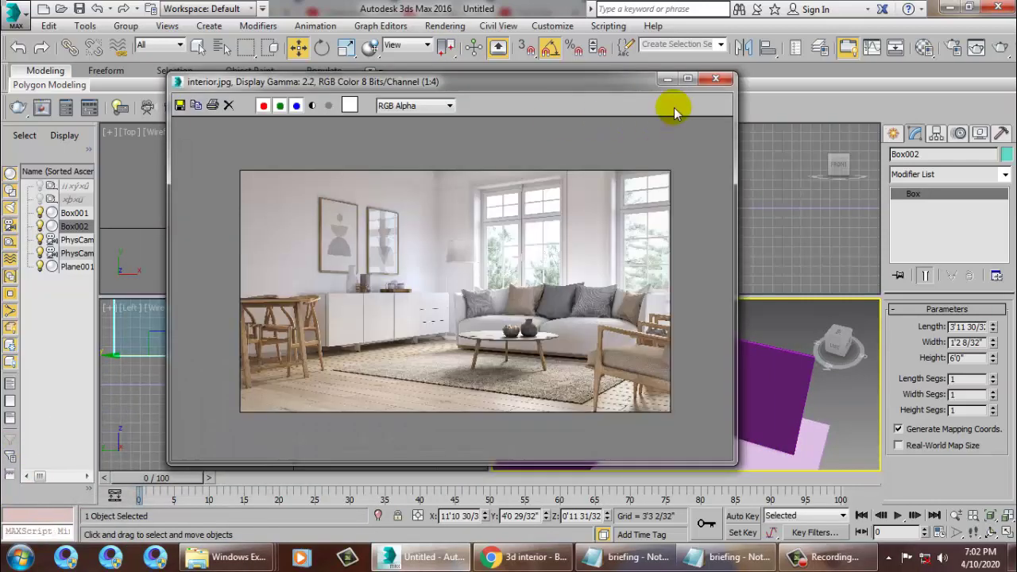
left_click(667, 80)
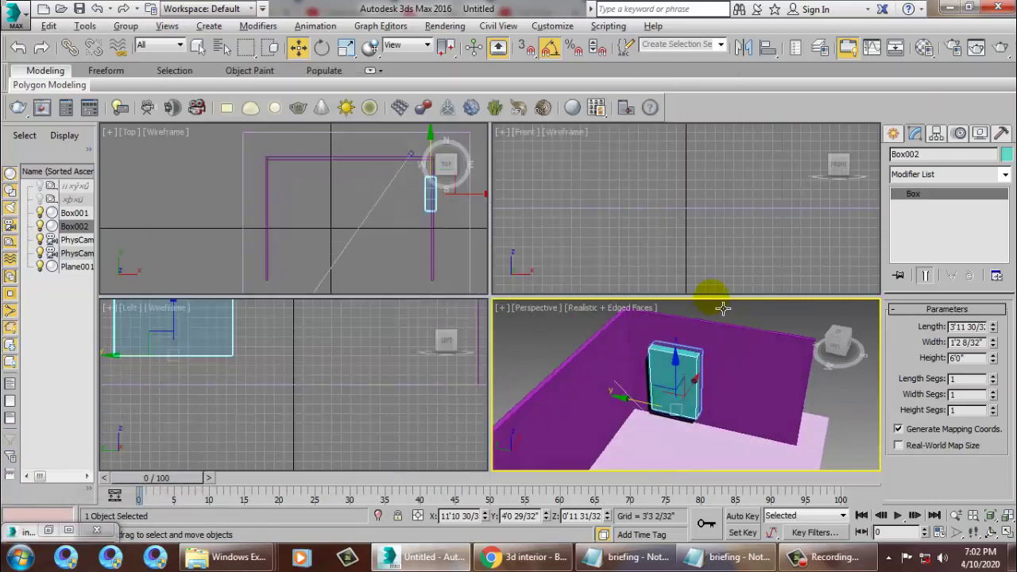
left_click(48, 530)
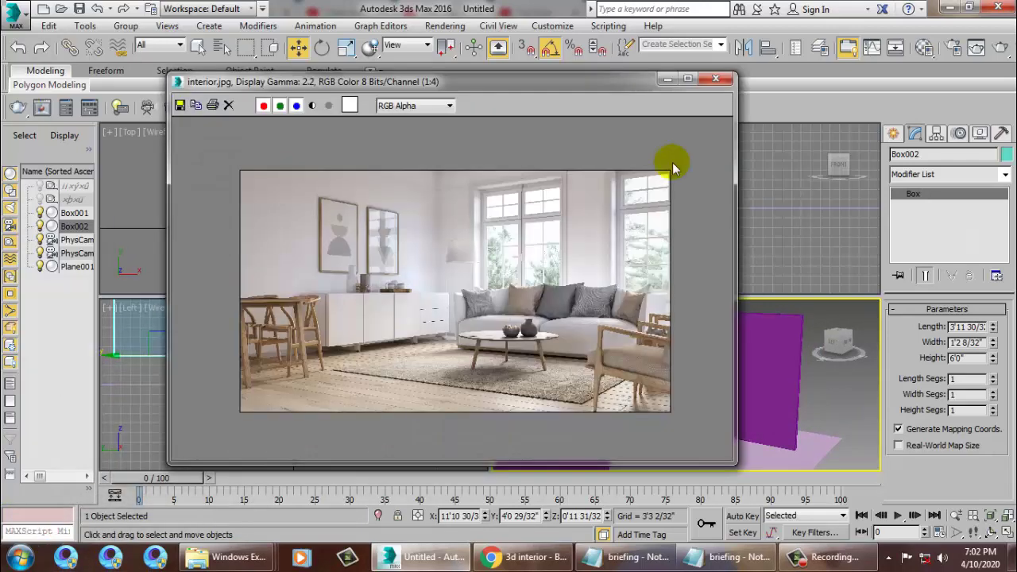
left_click(667, 80)
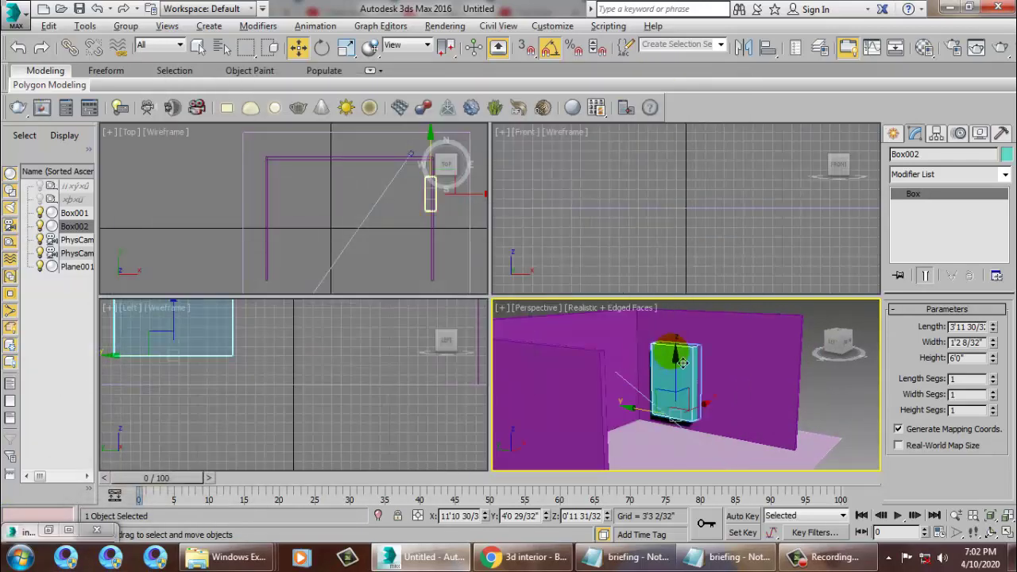
middle_click_drag(699, 373, 717, 390, "alt")
key("alt+w")
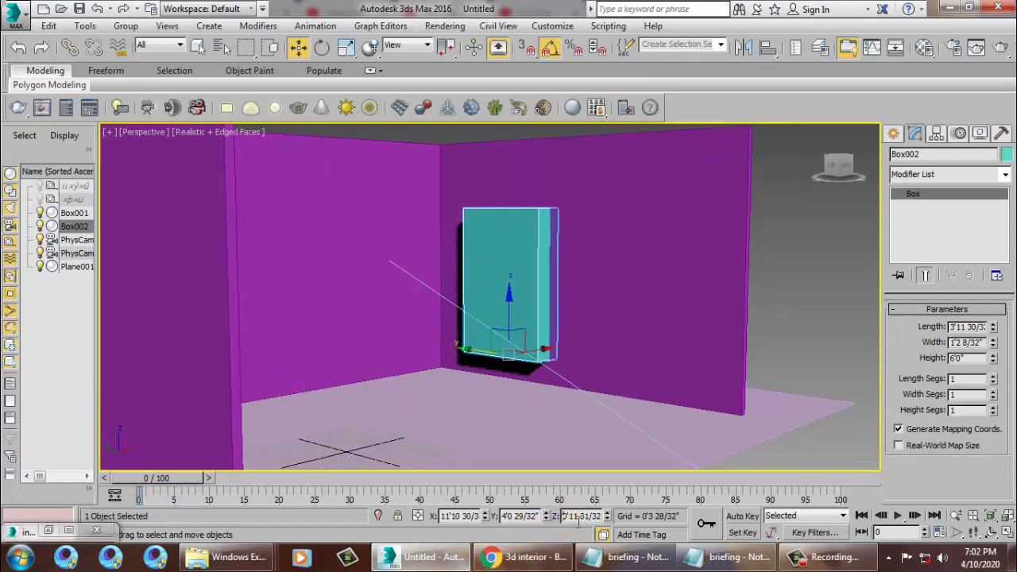
Step: Raise Box002 to a Z height of 1'11 31/32"
type("1'11 31/32")
key("Return")
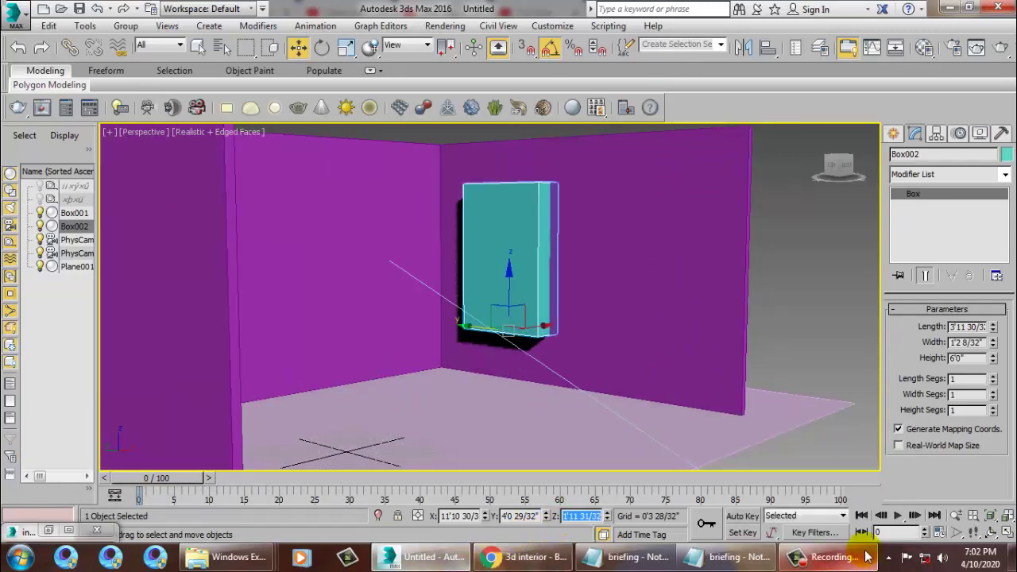
left_click(868, 556)
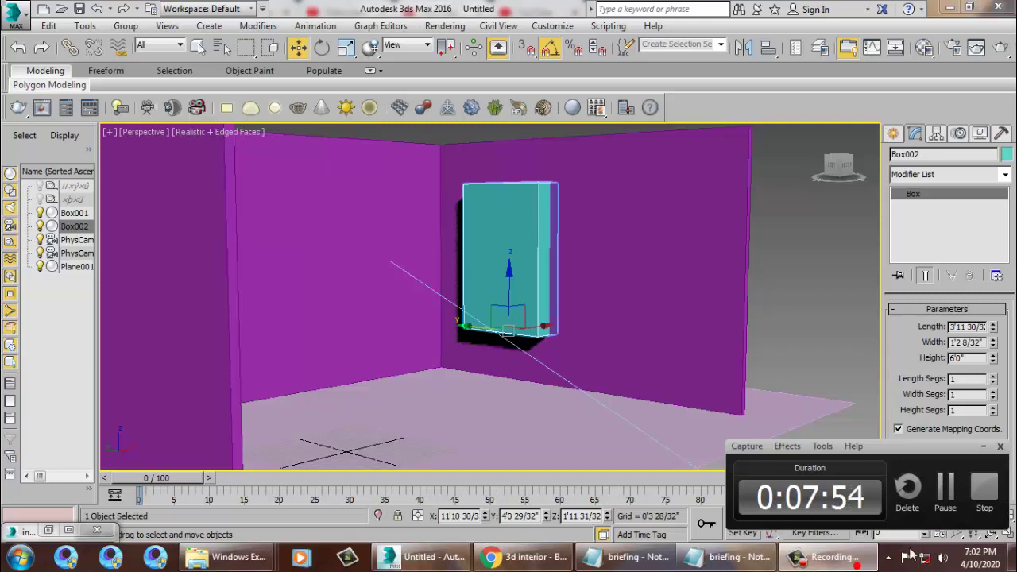
left_click(984, 449)
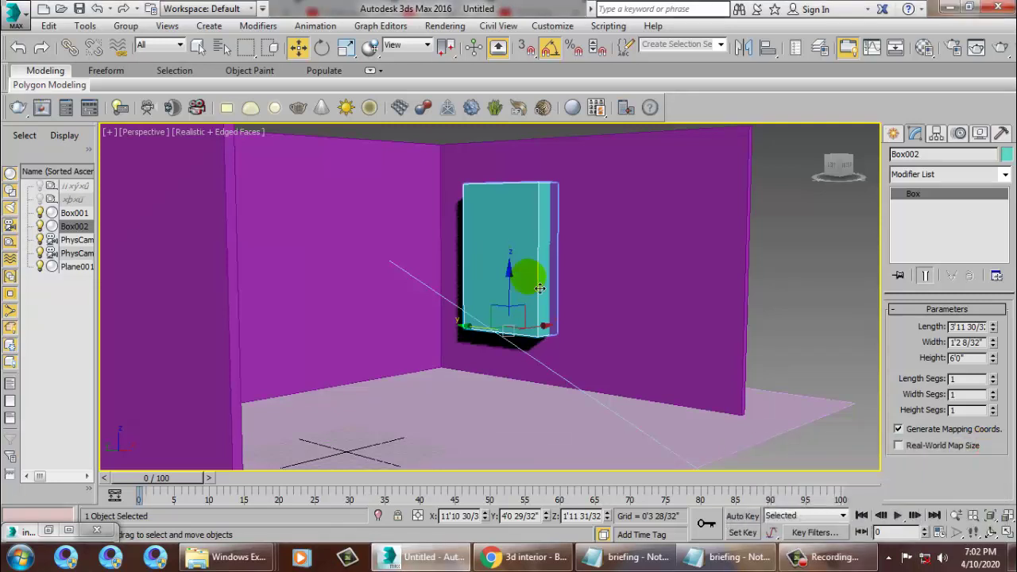
mouse_move(660, 312)
middle_mouse_down("alt")
mouse_move(602, 272)
mouse_move(588, 288)
mouse_move(613, 286)
middle_mouse_up("alt")
Step: Set Box002's length to 4'2 12/32", then select the Box001 wall object
left_click(969, 338)
type("4.")
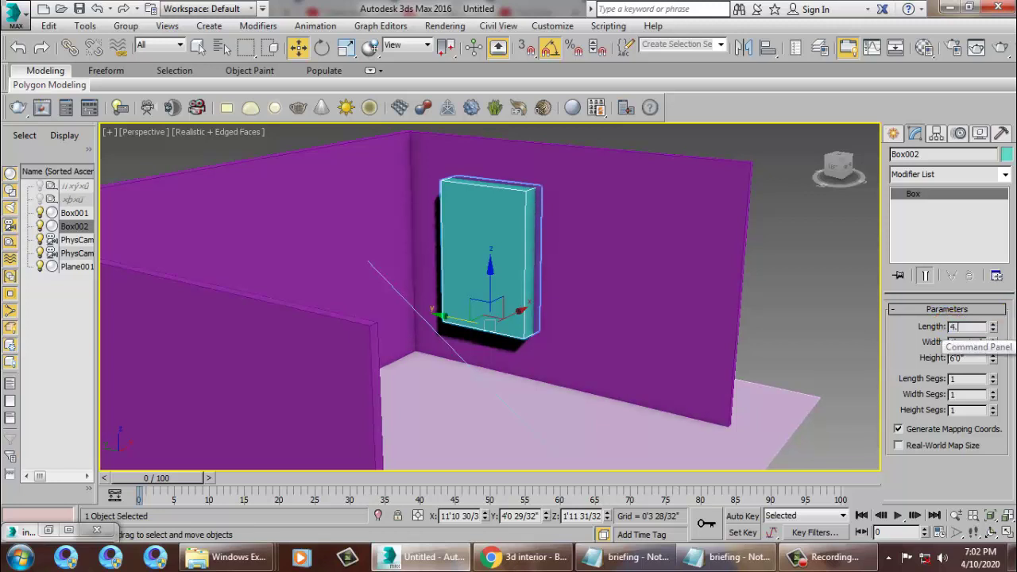
type("5")
key("Return")
middle_click_drag(586, 272, 579, 268, "alt")
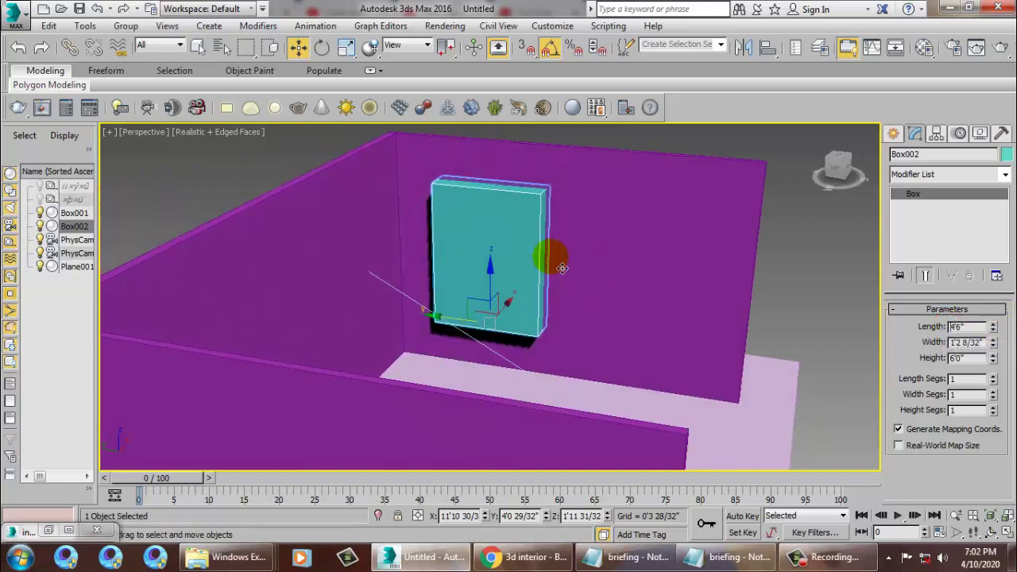
left_click(984, 328)
left_click(976, 343)
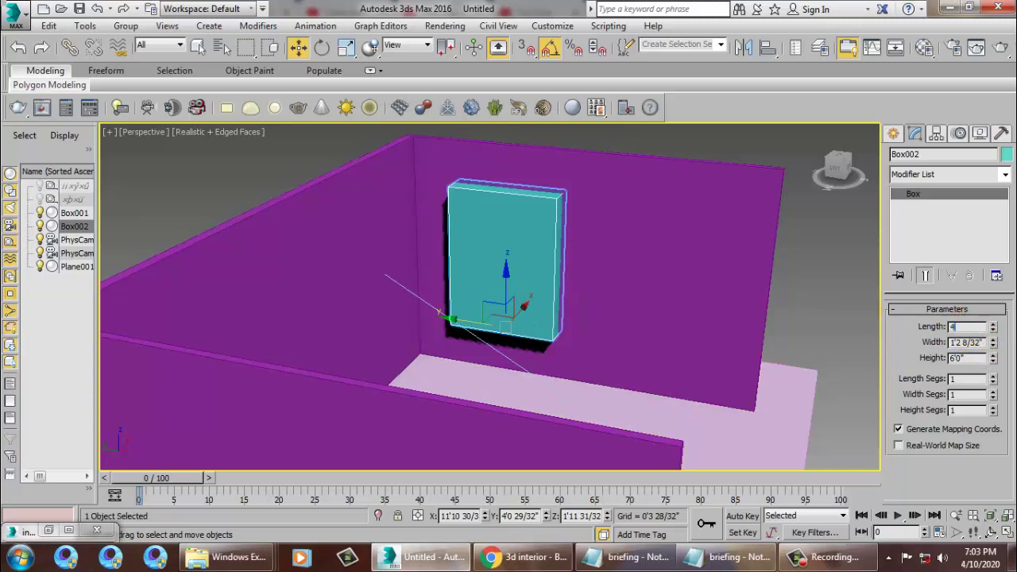
type("4.2")
key("Return")
left_click(500, 254)
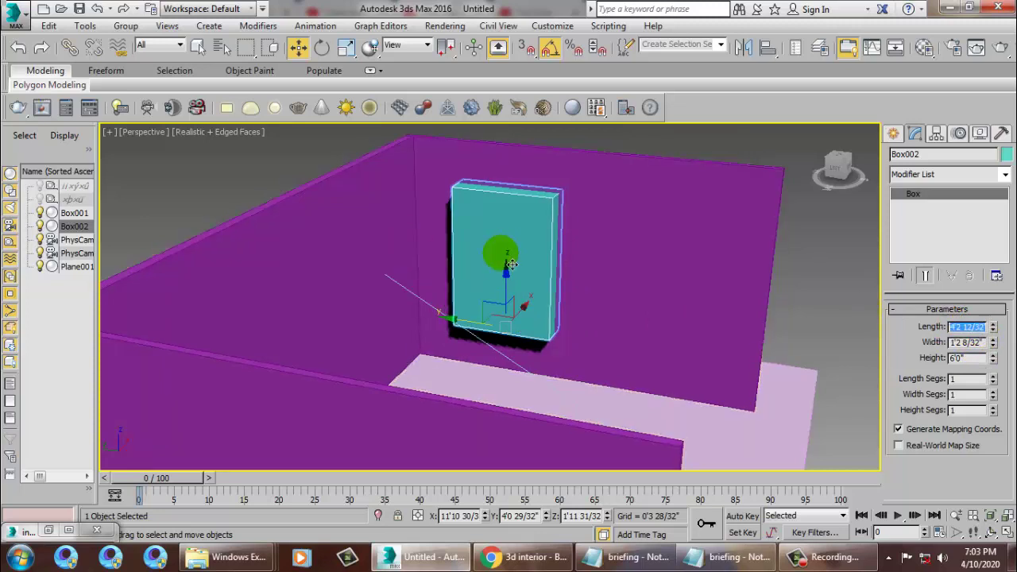
mouse_move(538, 283)
middle_mouse_down("alt")
mouse_move(556, 238)
mouse_move(611, 265)
middle_mouse_up("alt")
left_click(588, 248)
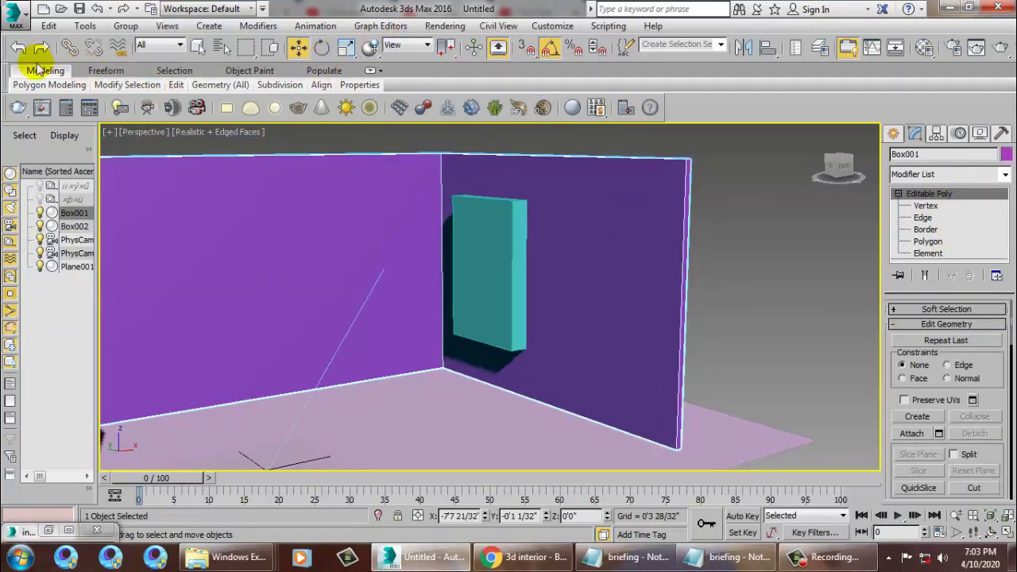
Step: Use Save As to store the scene as int_1.max in the Desktop's Interior folder
left_click(80, 8)
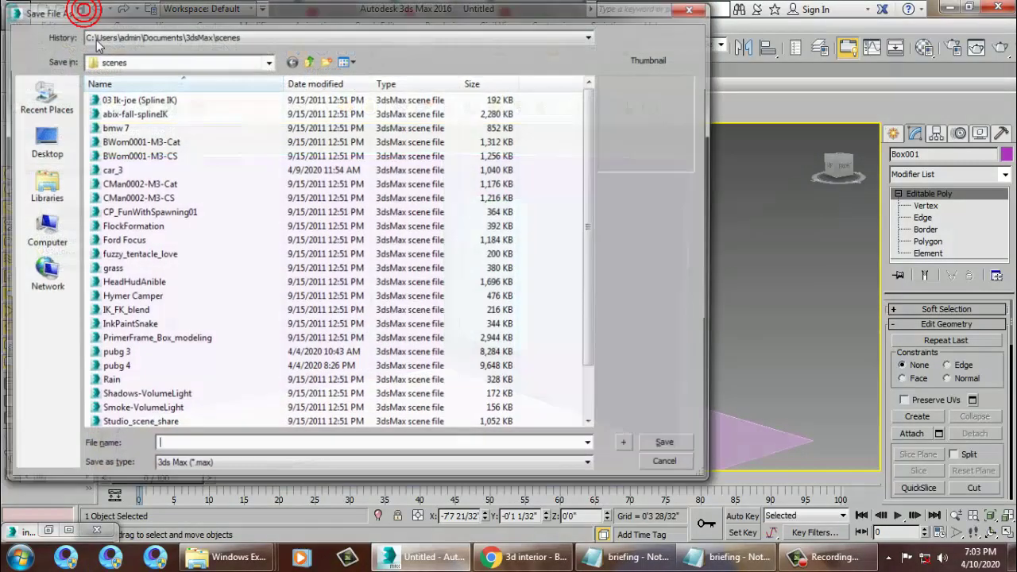
left_click(46, 145)
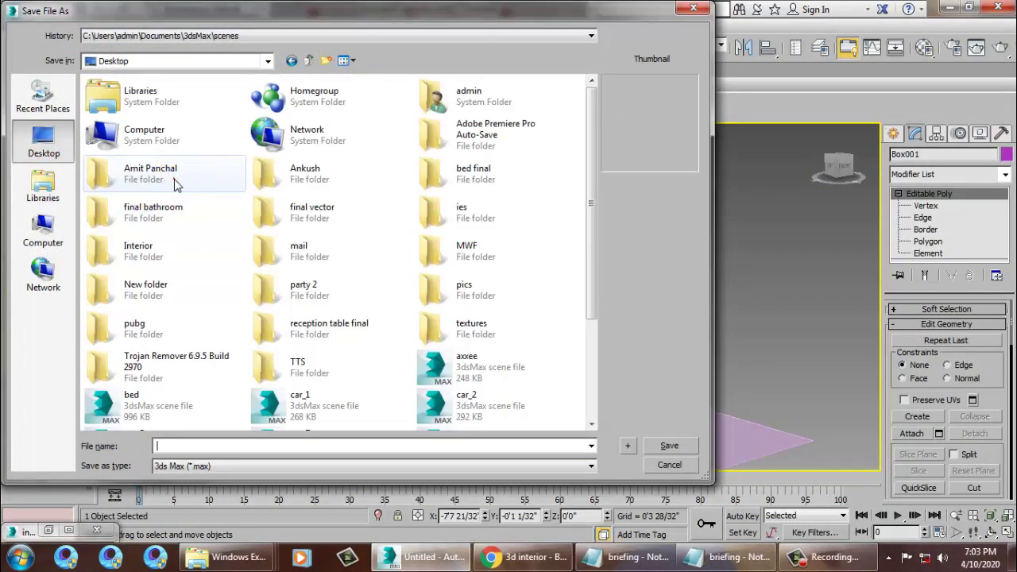
left_click(183, 170)
left_click(469, 213)
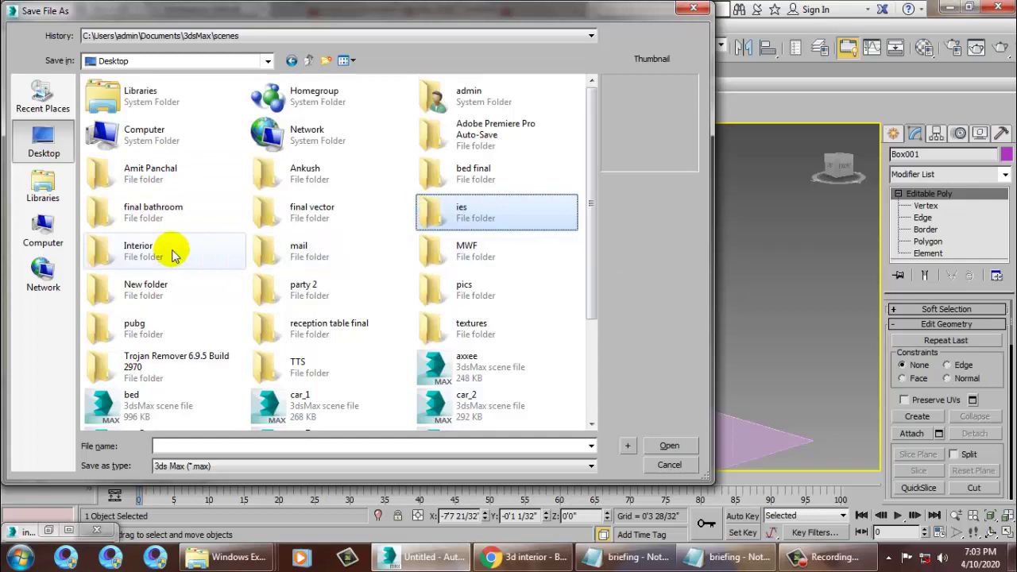
double_click(170, 255)
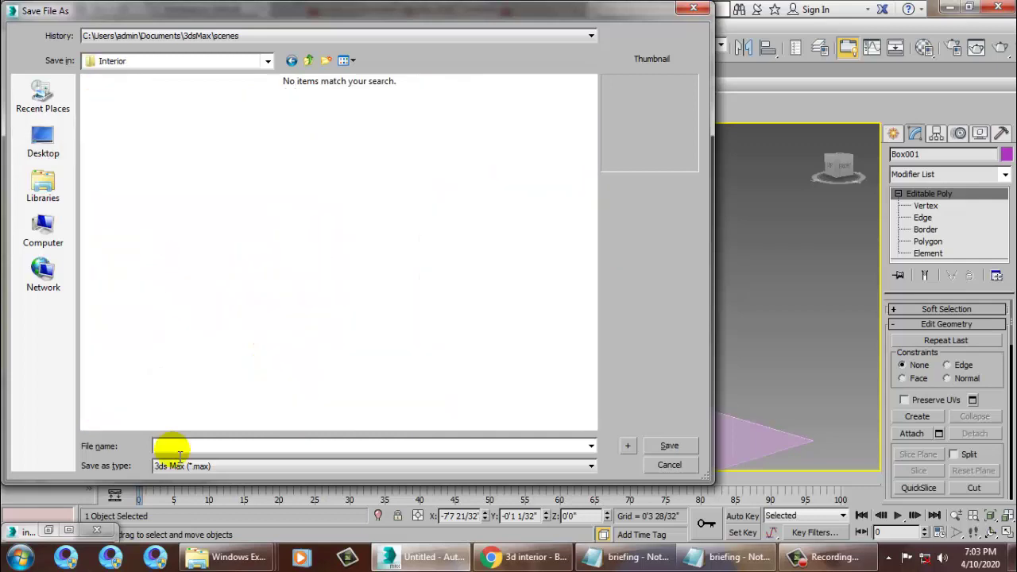
type("int_1")
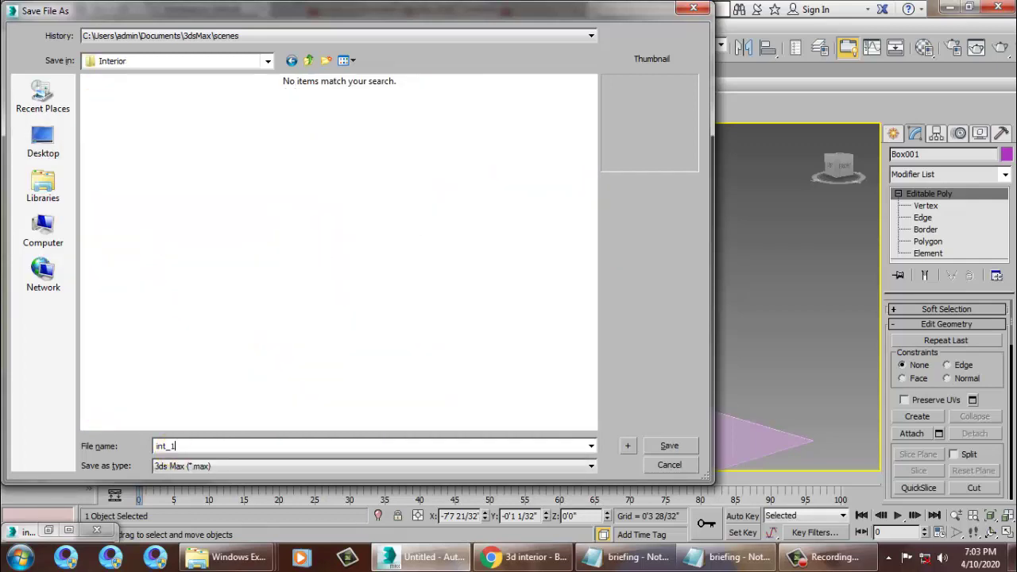
key("Return")
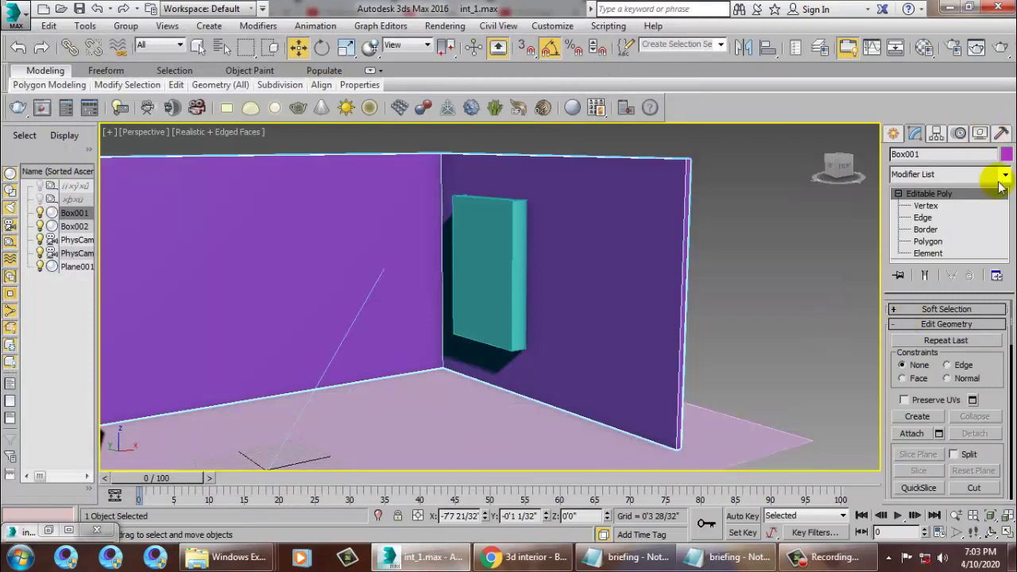
Step: Add a horizontal edge loop across the wall with Swift Loop in the maximized Front view
left_click(46, 71)
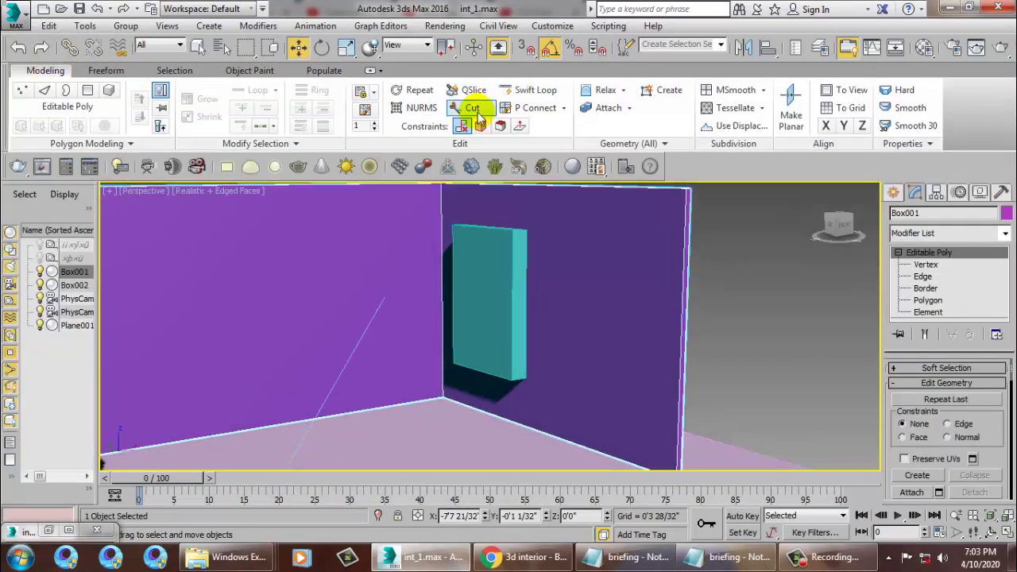
key("alt+w")
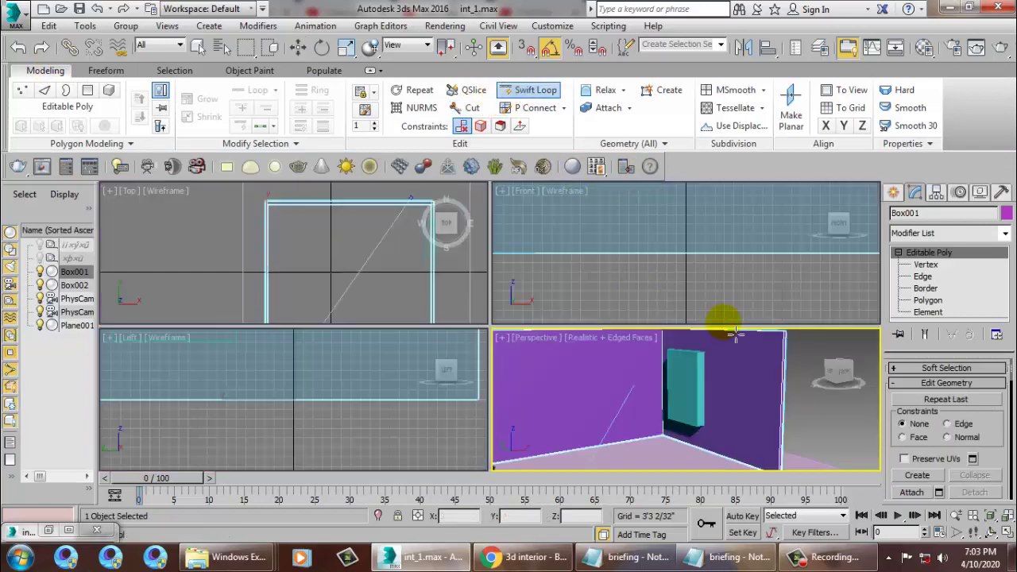
left_click(676, 288)
key("alt+w")
mouse_move(695, 360)
middle_mouse_down()
mouse_move(493, 317)
mouse_move(600, 317)
mouse_move(547, 289)
mouse_move(655, 292)
mouse_move(665, 302)
mouse_move(629, 375)
mouse_move(638, 394)
middle_mouse_up()
left_click(653, 296)
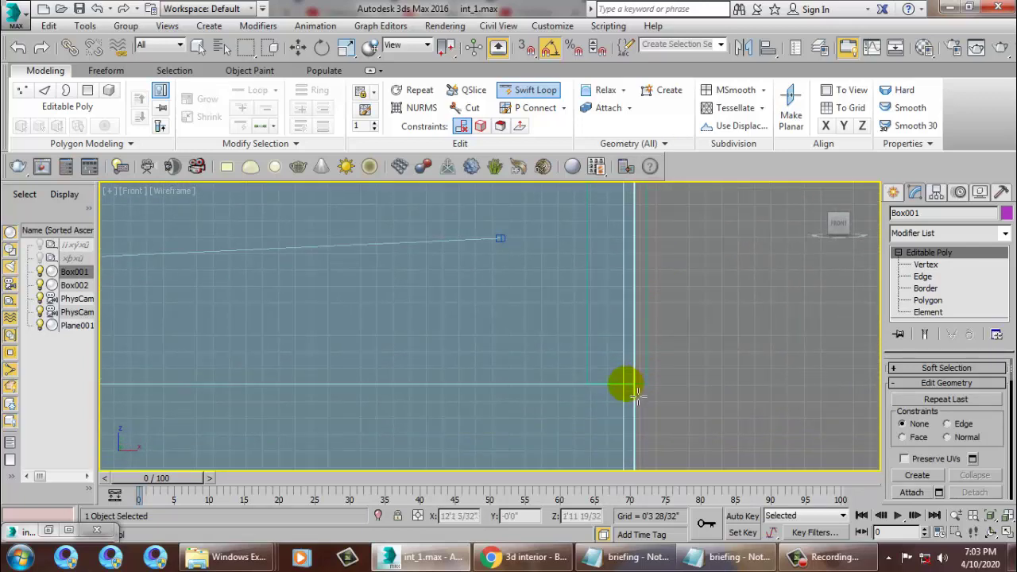
key("alt+w")
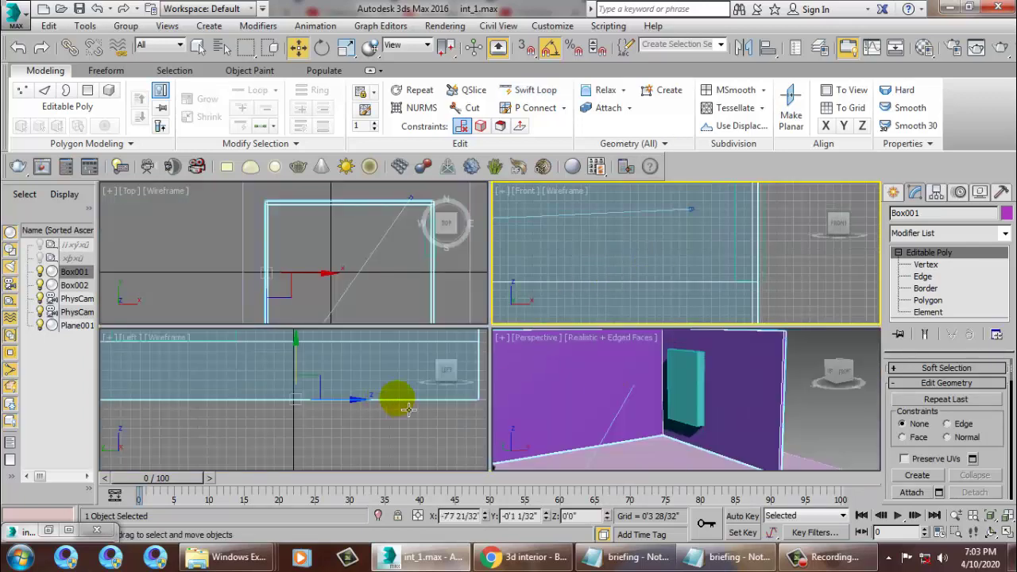
right_click(397, 399)
Step: Add a vertical edge loop on the wall with Swift Loop in the maximized Left view
key("alt+w")
mouse_move(445, 369)
middle_mouse_down()
mouse_move(560, 230)
mouse_move(527, 252)
middle_mouse_up()
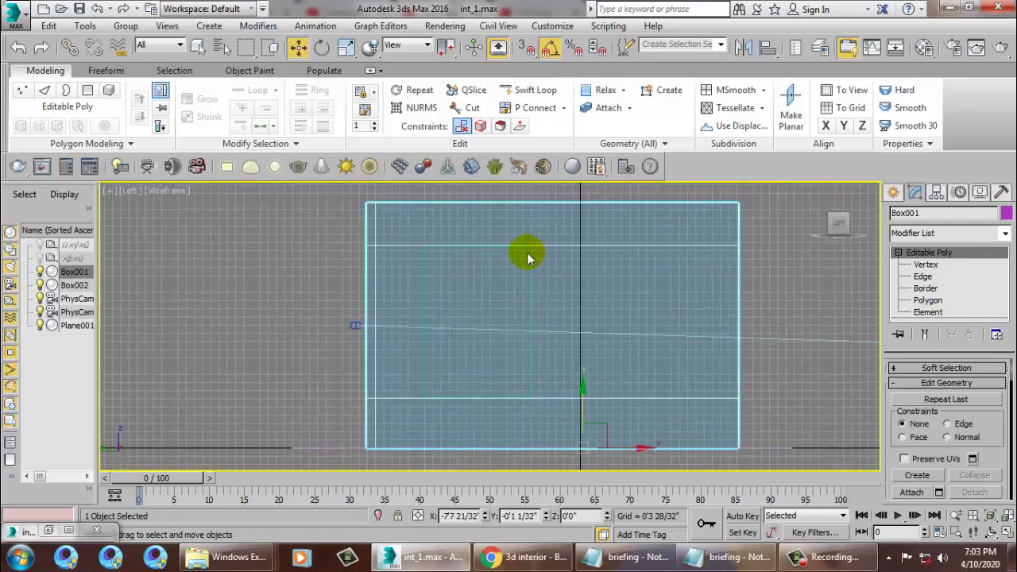
scroll(527, 252, "up", 2)
left_click(529, 89)
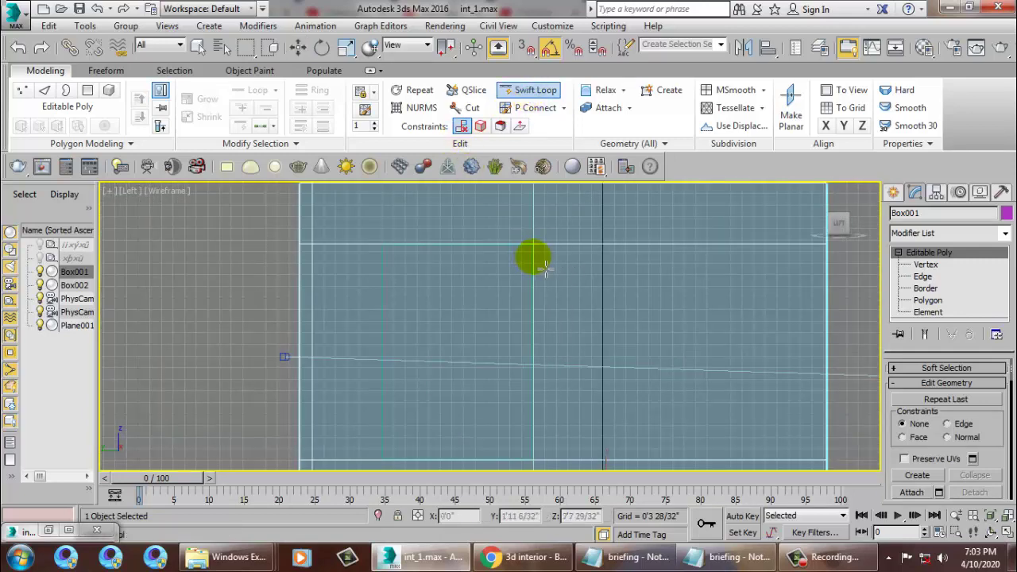
left_click(383, 251)
right_click(395, 260)
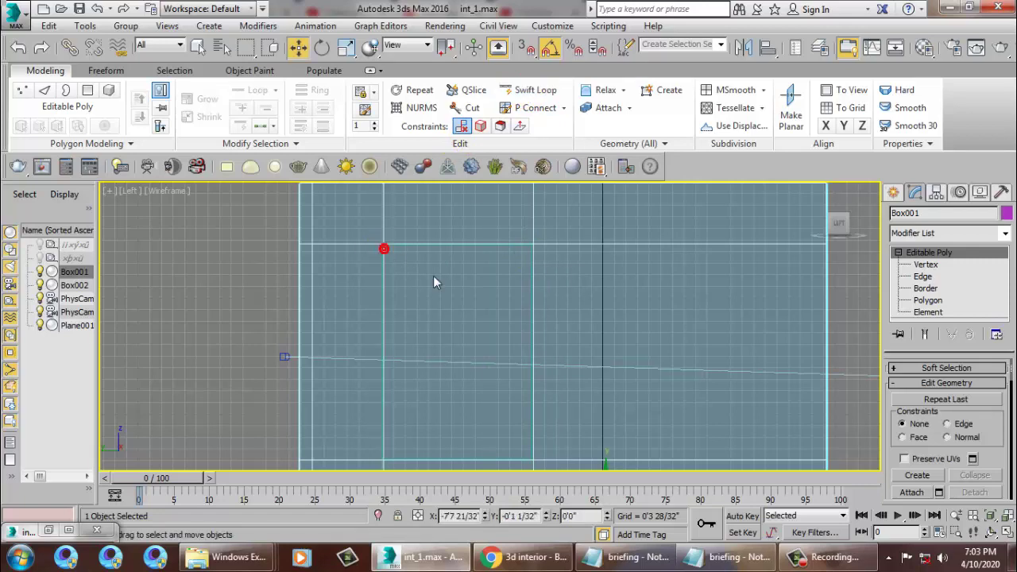
key("alt+w")
Step: Orbit the maximized Perspective view to inspect the new edges, then enter Vertex level
middle_click(656, 318)
key("alt+w")
mouse_move(629, 357)
middle_mouse_down("alt")
mouse_move(604, 367)
mouse_move(635, 362)
middle_mouse_up("alt")
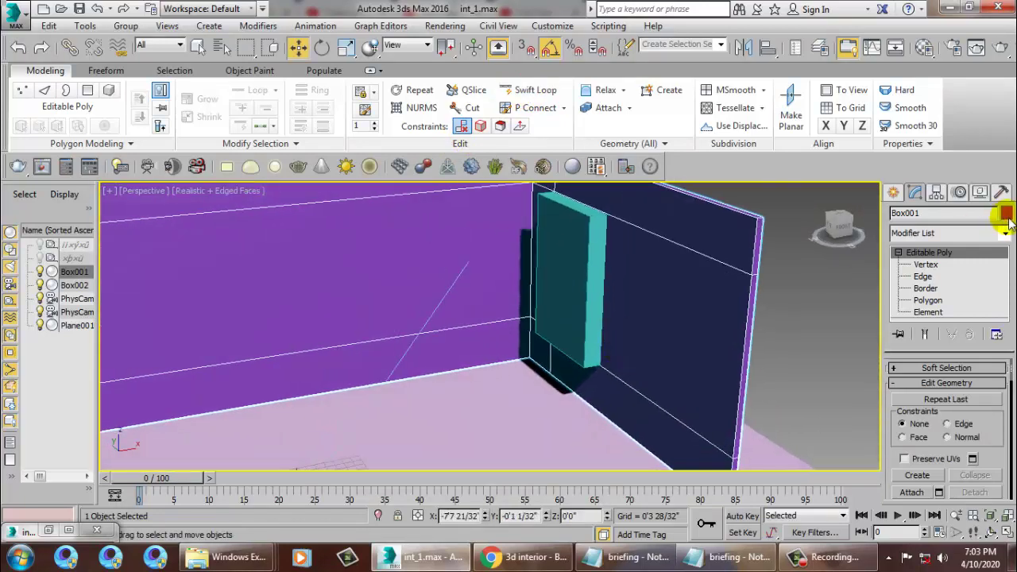
left_click(925, 264)
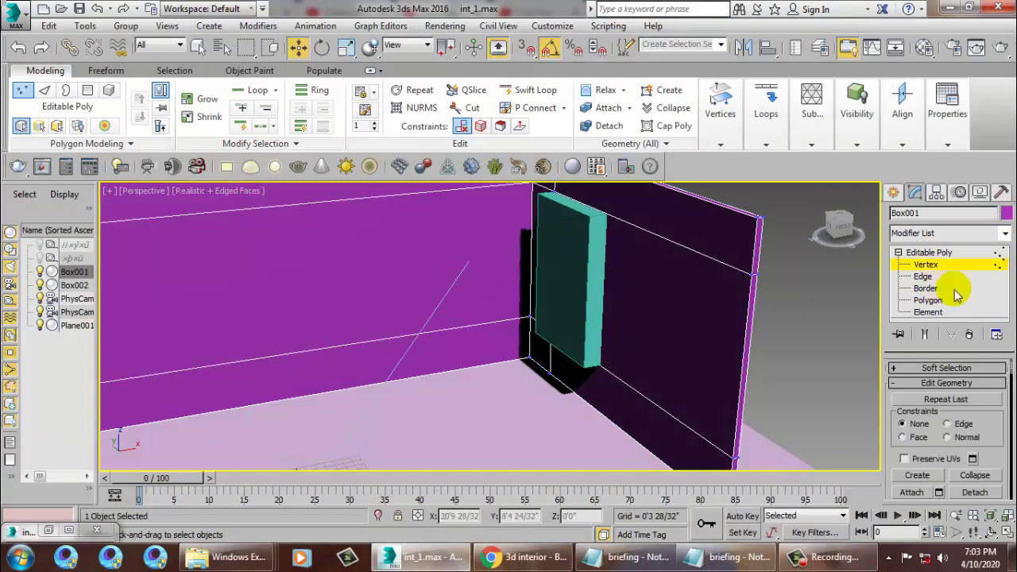
Step: Hide the cabinet box briefly to inspect the wall, then undo to restore it
left_click(947, 262)
left_click(567, 268)
right_click(565, 267)
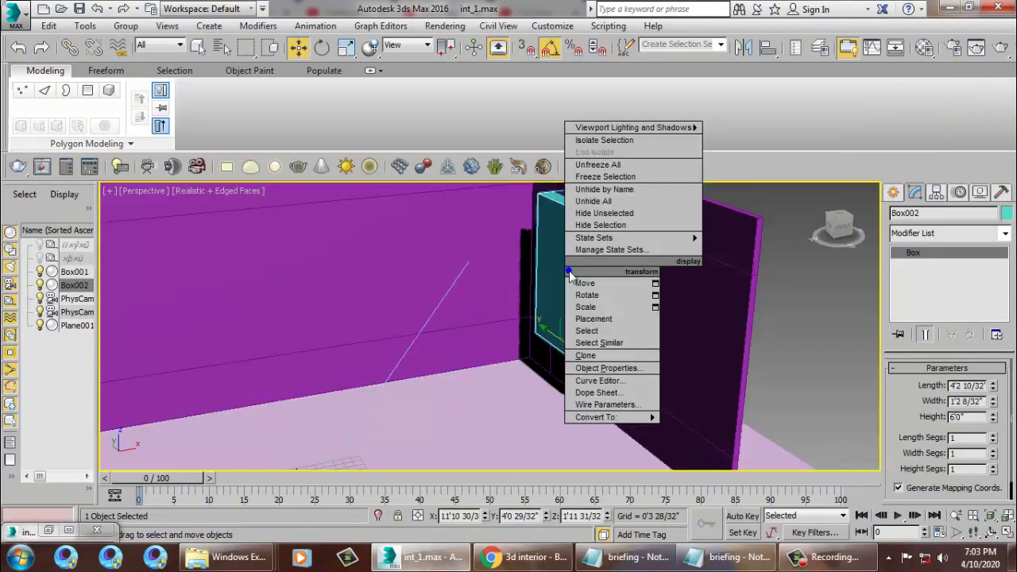
left_click(604, 226)
mouse_move(583, 297)
middle_mouse_down("alt")
mouse_move(595, 284)
mouse_move(620, 318)
mouse_move(585, 294)
mouse_move(596, 314)
middle_mouse_up("alt")
left_click(586, 295)
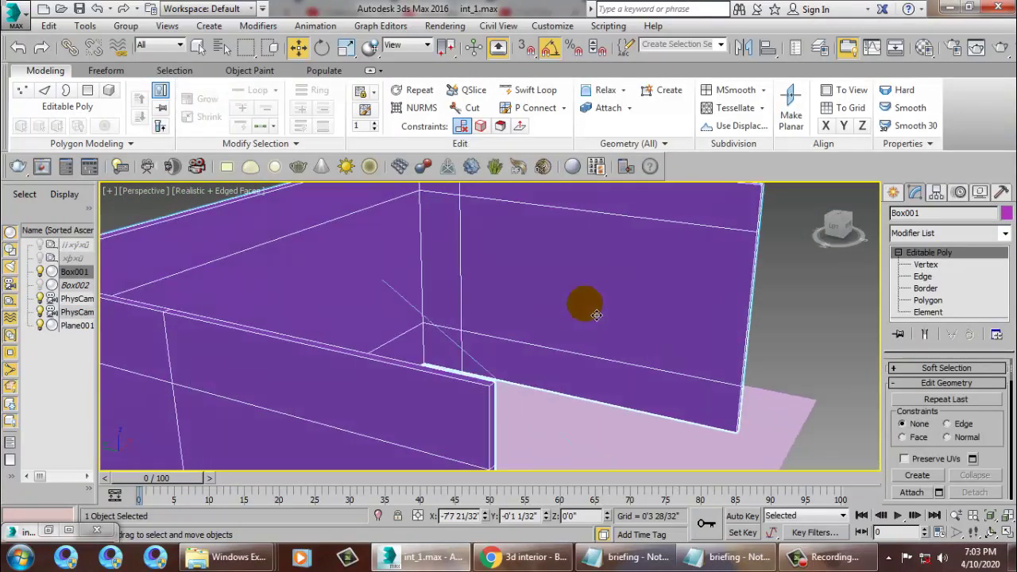
key("ctrl+z")
key("ctrl+z")
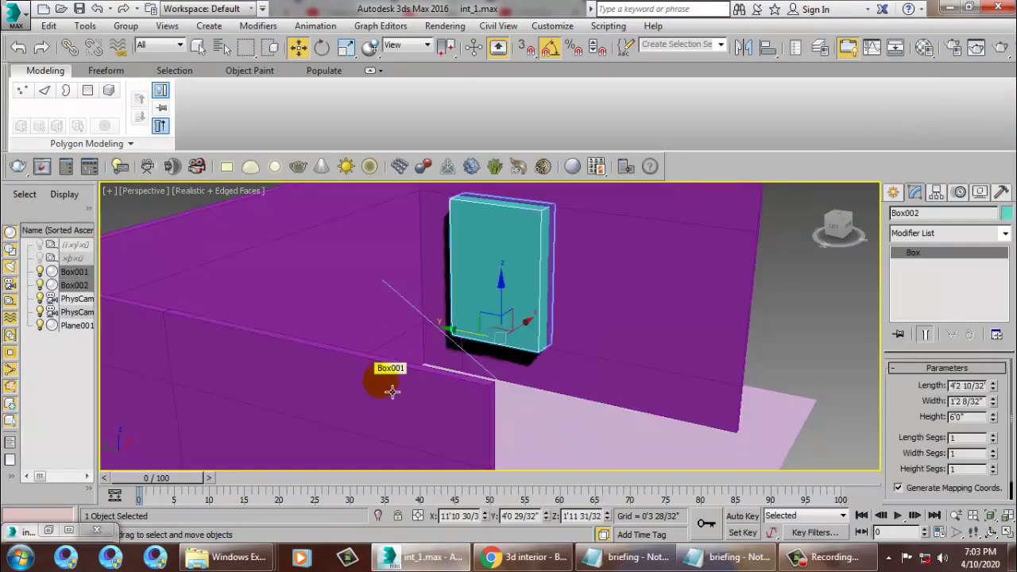
Step: Maximize the Left view with the safe frame on and select the walls object Box001
key("alt+w")
middle_click(374, 397)
key("alt+w")
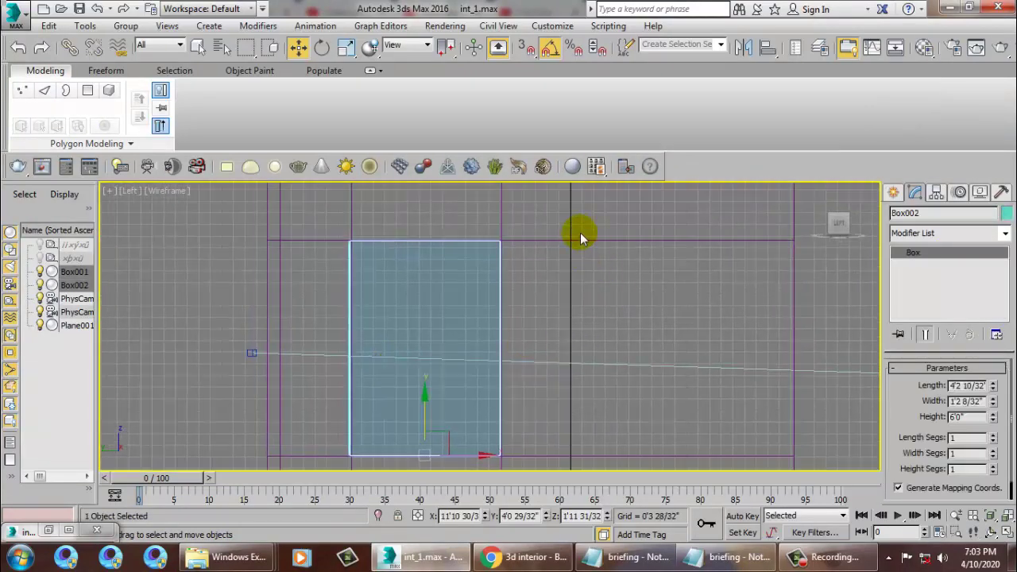
key("shift+f")
left_click(563, 241)
key("alt+w")
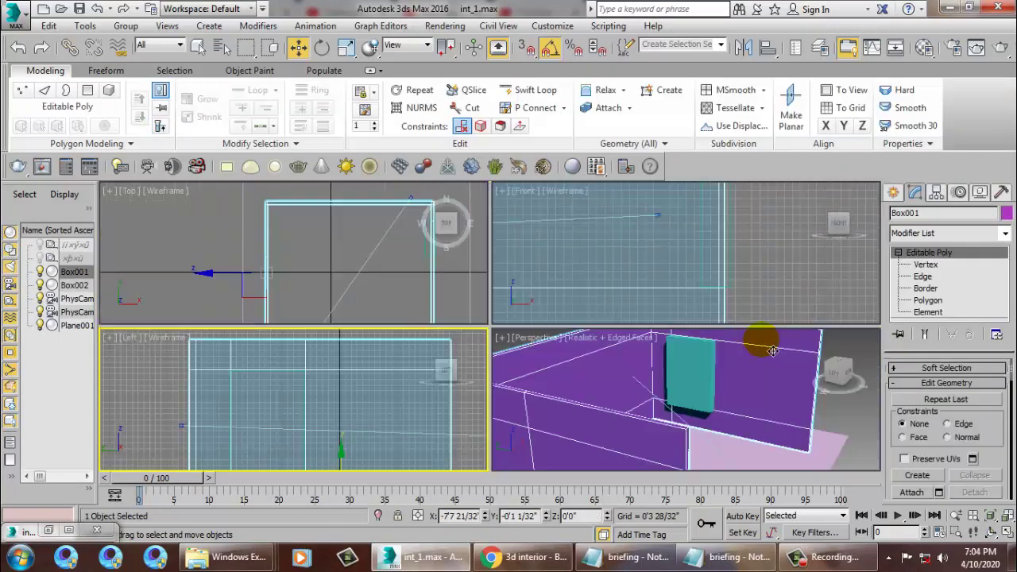
Step: In the maximized Perspective view, try a Swift Loop on the walls and cancel it
middle_click(751, 338)
key("alt+w")
mouse_move(745, 347)
middle_mouse_down("alt")
mouse_move(612, 336)
mouse_move(670, 341)
mouse_move(630, 302)
mouse_move(695, 353)
middle_mouse_up("alt")
scroll(695, 353, "down", 5)
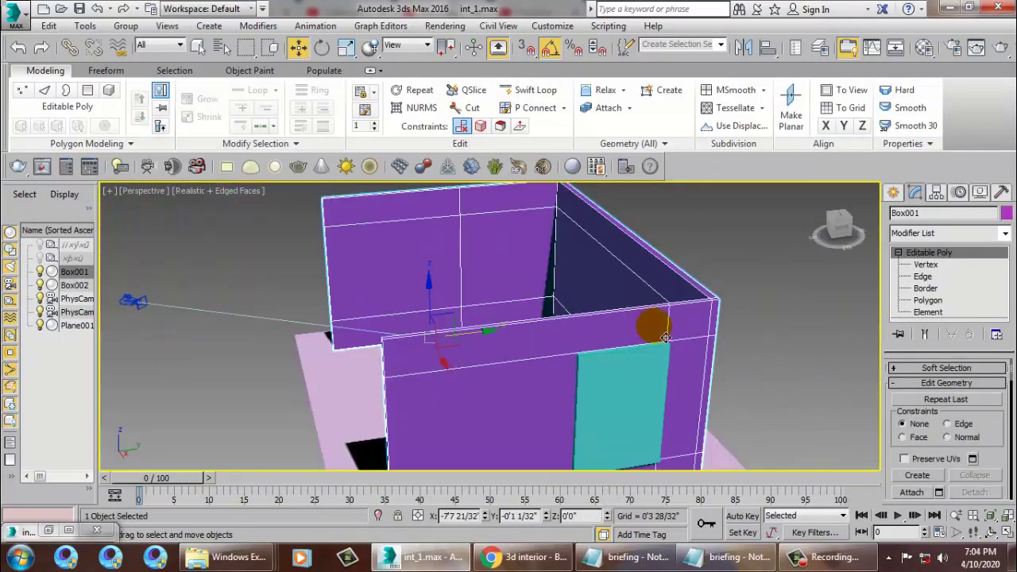
left_click(530, 90)
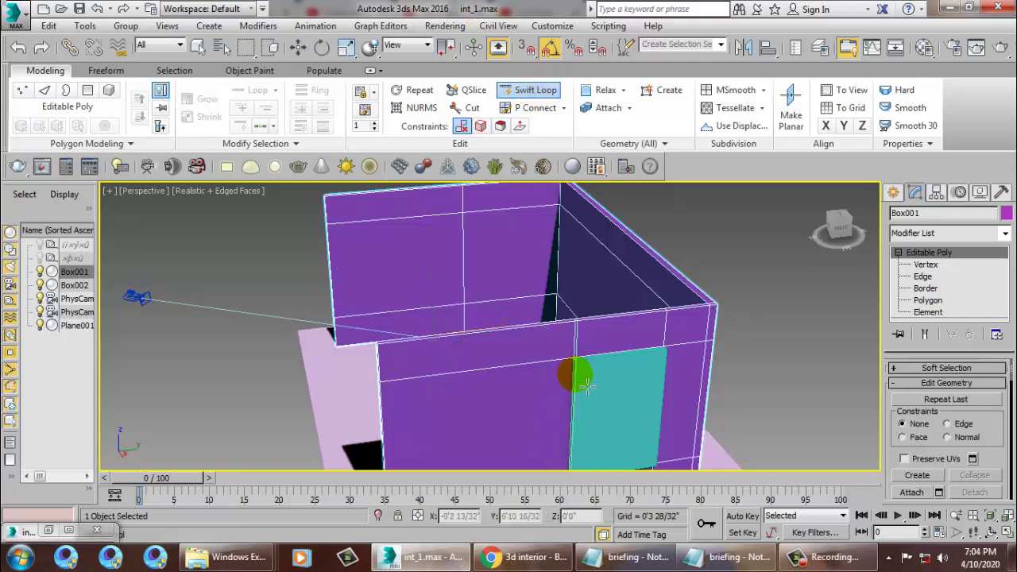
right_click(585, 387)
mouse_move(575, 370)
middle_mouse_down("alt")
mouse_move(681, 352)
mouse_move(715, 328)
mouse_move(662, 319)
mouse_move(481, 209)
middle_mouse_up("alt")
scroll(513, 267, "up", 5)
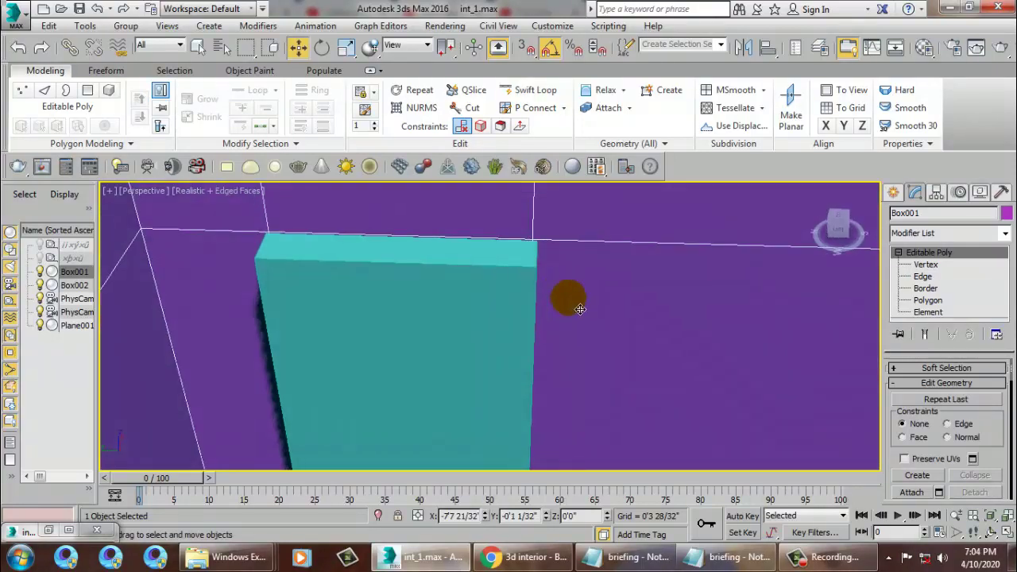
scroll(560, 343, "down", 4)
Step: Nudge Box001's selected wall vertices slightly sideways in the maximized Left view
key("1")
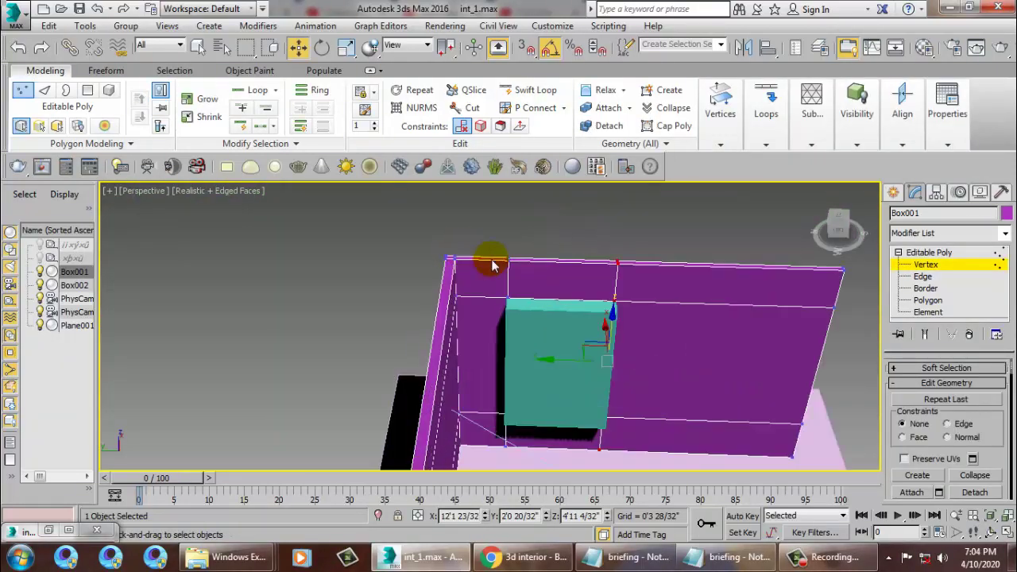
key("alt+w")
right_click(390, 381)
key("alt+w")
scroll(435, 300, "up", 3)
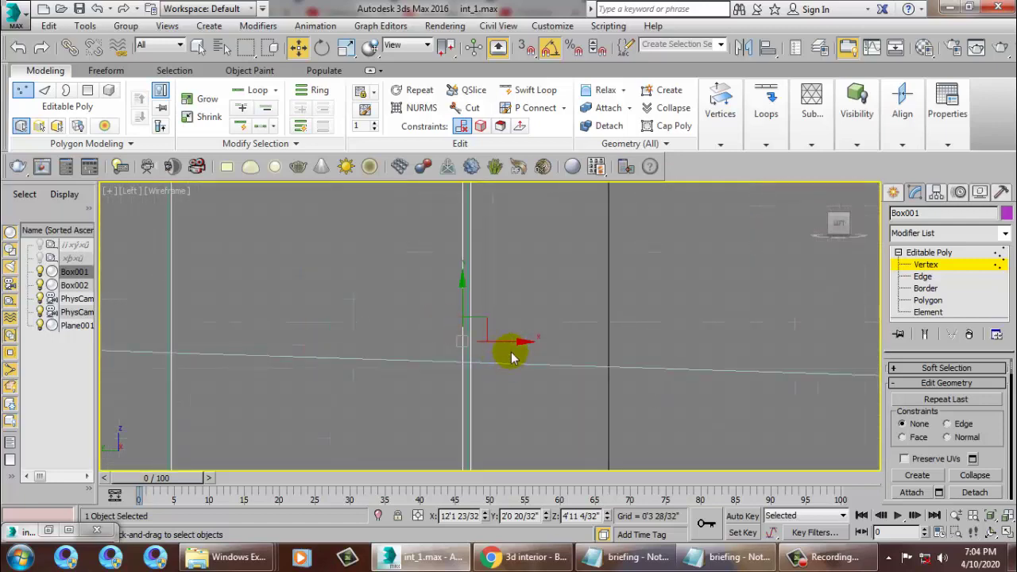
left_click_drag(519, 350, 525, 353)
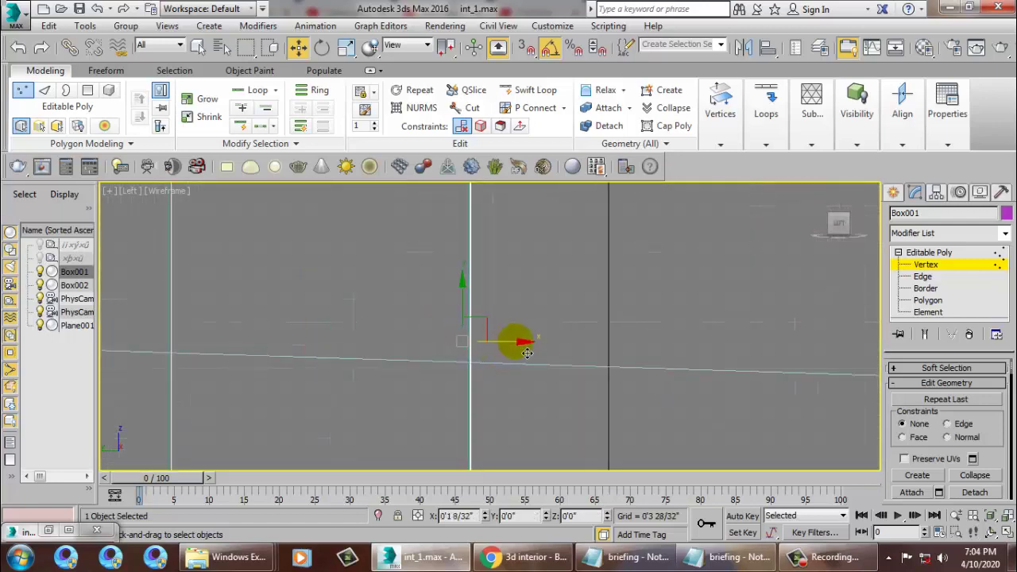
Step: Select the cabinet box Box002 in Perspective and bring up its quad menu
key("alt+w")
right_click(572, 374)
key("alt+w")
middle_click_drag(572, 336, 578, 329, "alt")
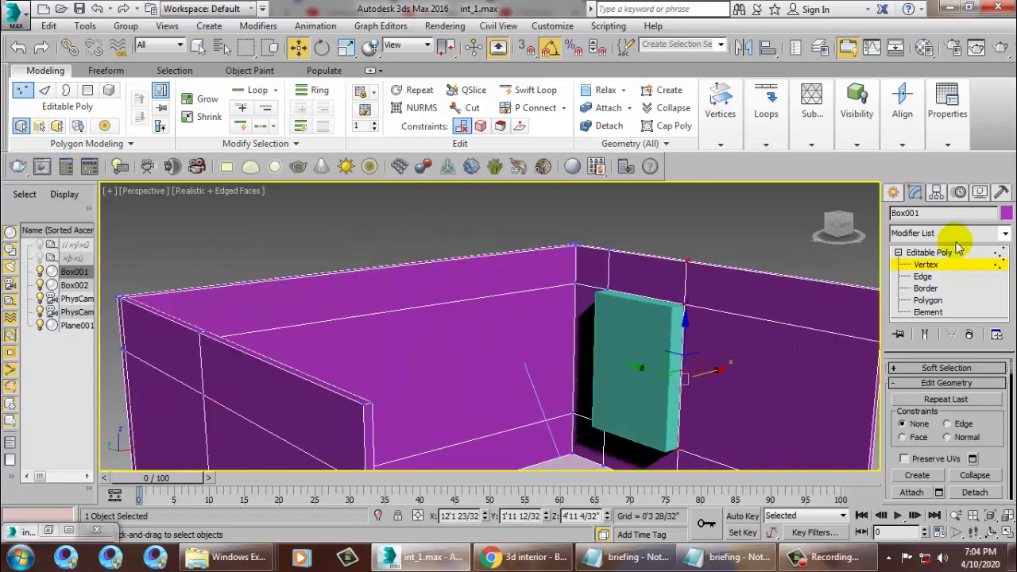
left_click(927, 252)
right_click(637, 331)
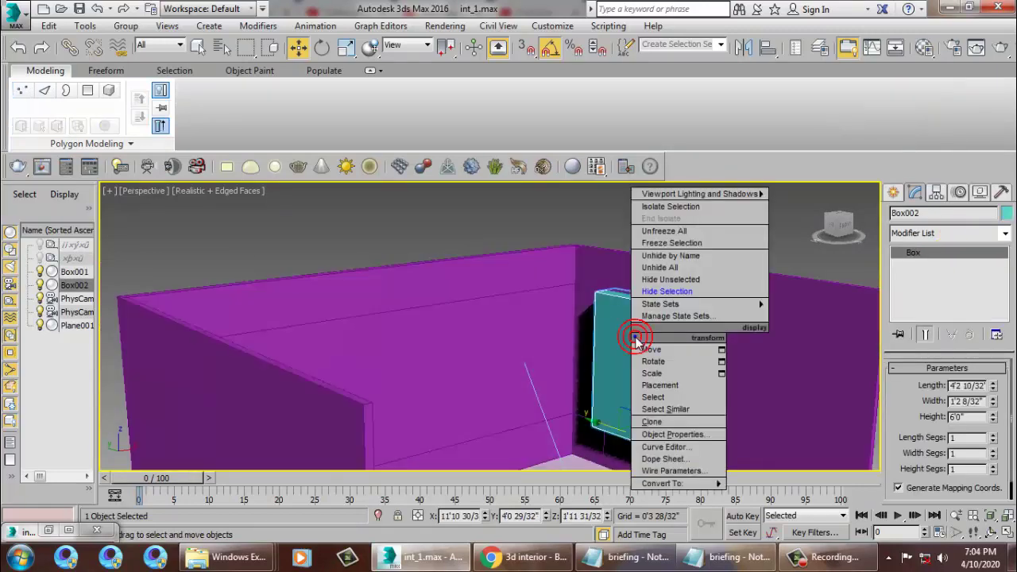
Step: Hide the cabinet box and glance at the reference interior photo
left_click(680, 291)
mouse_move(715, 367)
middle_mouse_down("alt")
mouse_move(669, 347)
mouse_move(556, 346)
middle_mouse_up("alt")
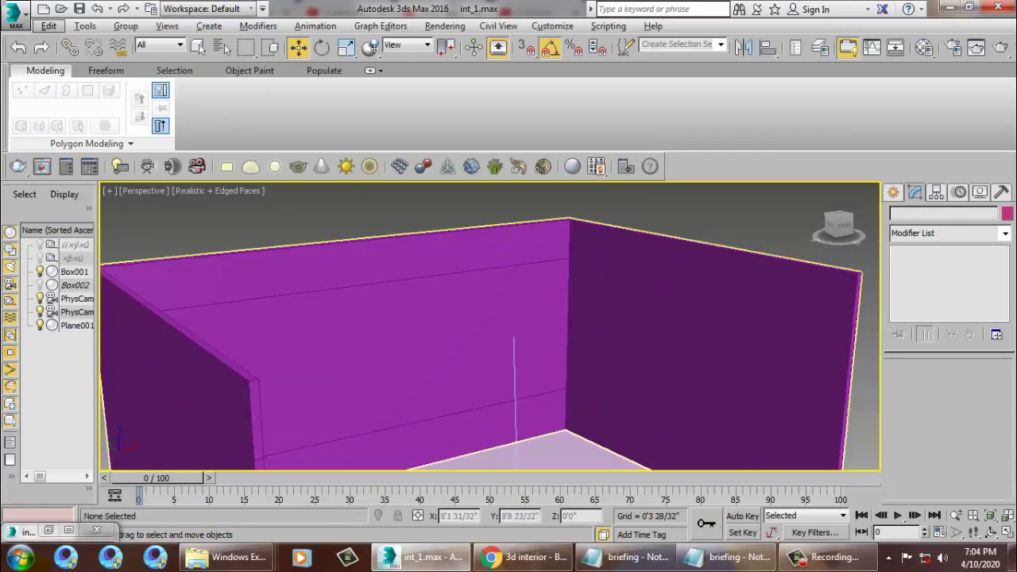
left_click(48, 530)
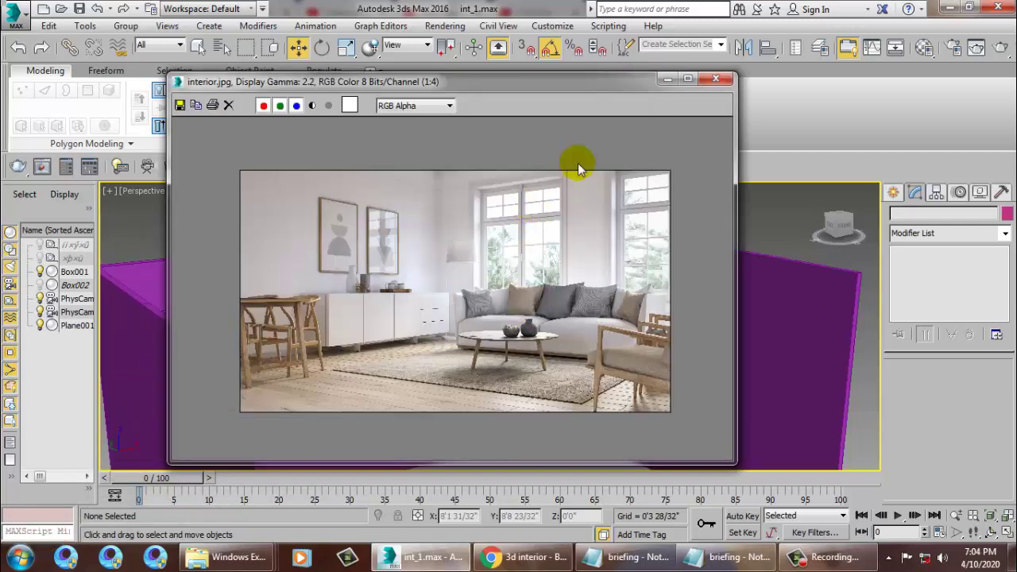
left_click(670, 79)
Step: Select Box001 and pick the right-wall polygon for the window at Polygon level
left_click(658, 352)
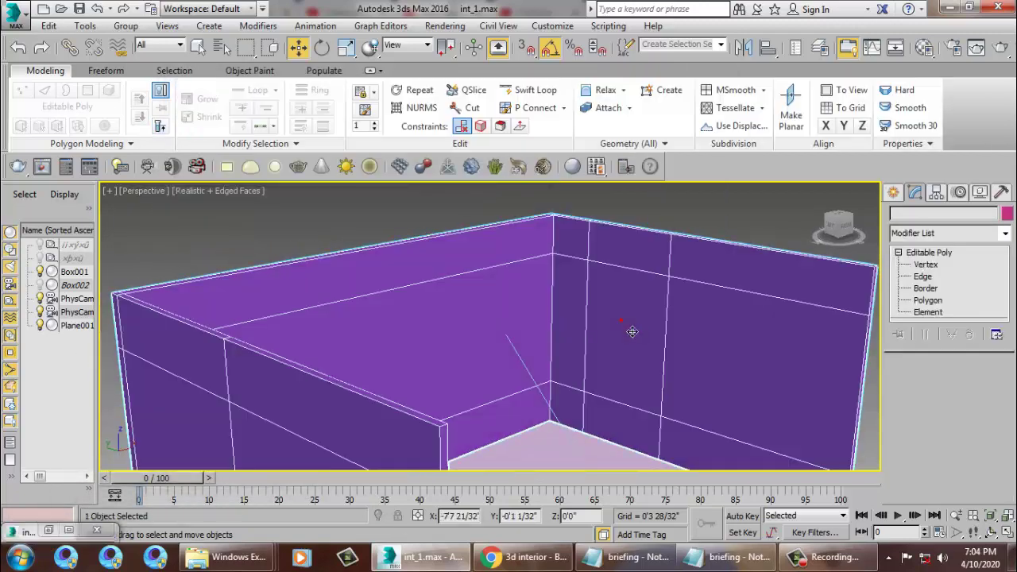
scroll(631, 331, "up", 5)
left_click(927, 301)
left_click(605, 359)
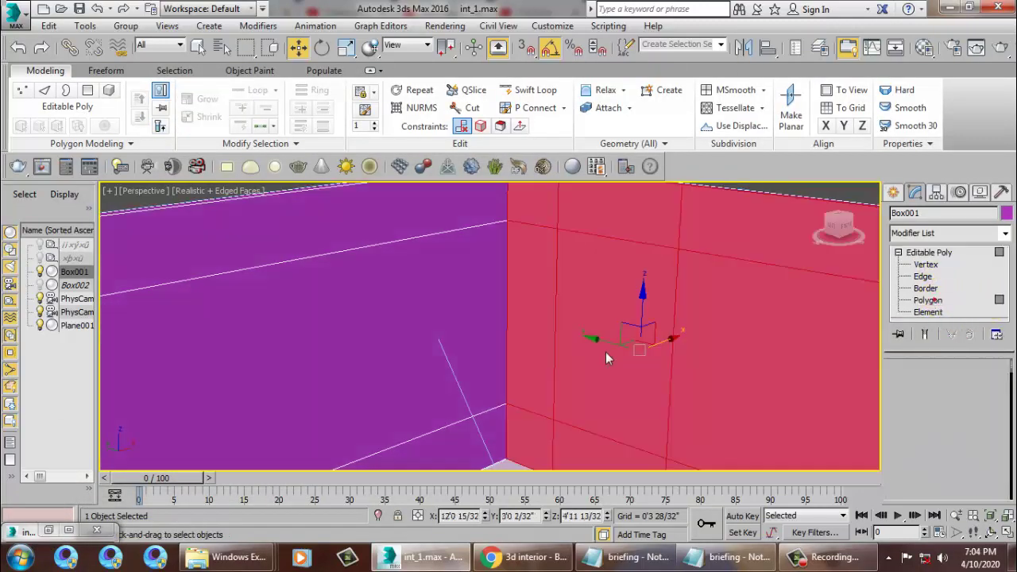
left_click(604, 354)
middle_click_drag(710, 358, 575, 363, "alt")
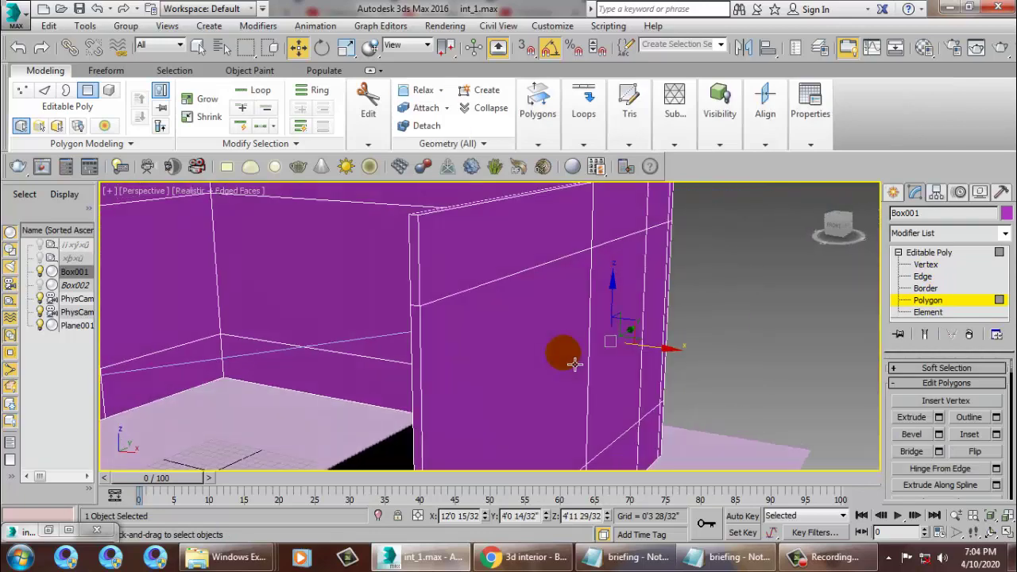
left_click(635, 382)
middle_click_drag(586, 311, 681, 318, "alt")
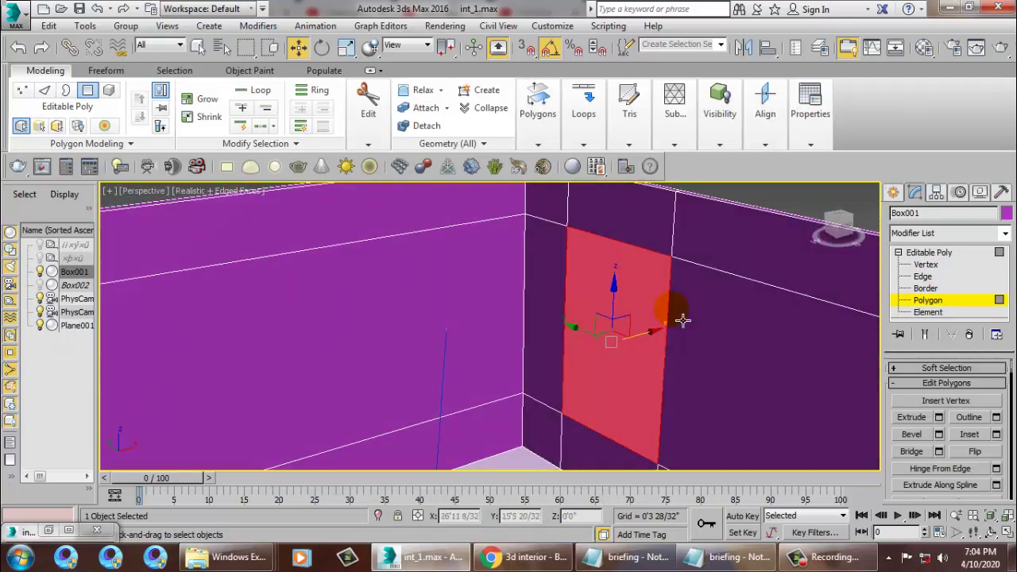
Step: Inset the selected right-wall polygon slightly with the Inset caddy
left_click(996, 434)
middle_click_drag(525, 358, 453, 363, "alt")
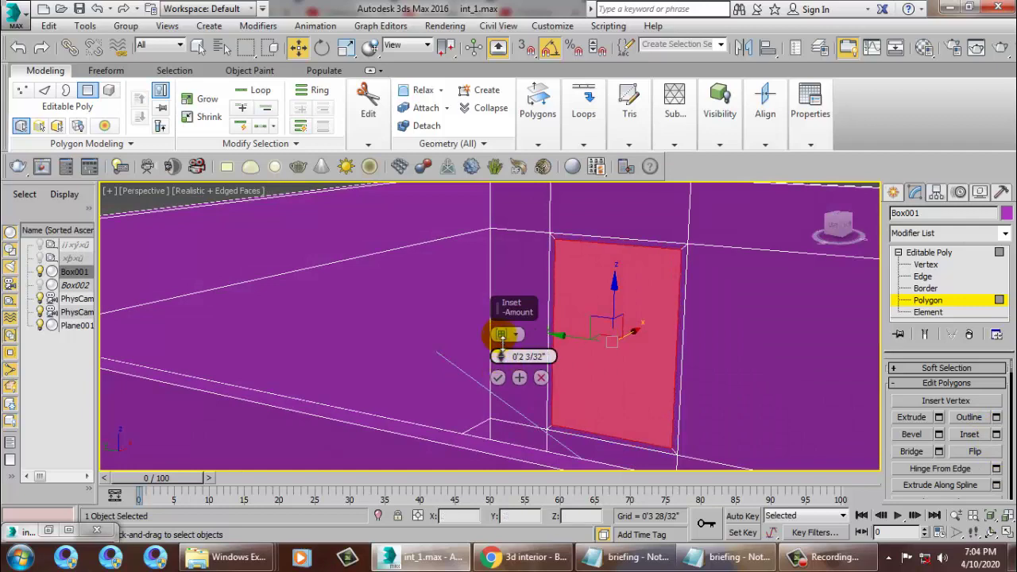
left_click(497, 378)
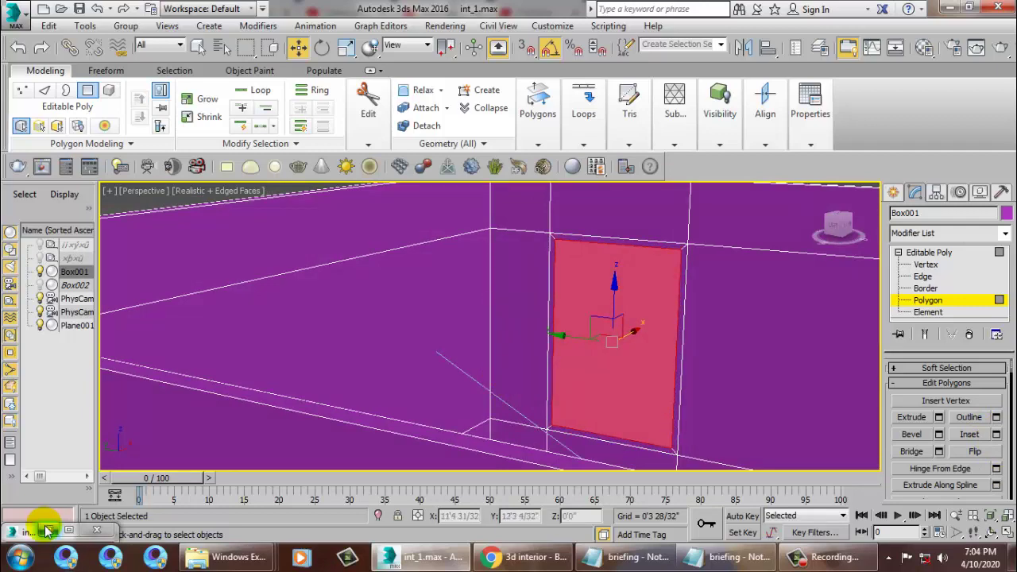
double_click(47, 531)
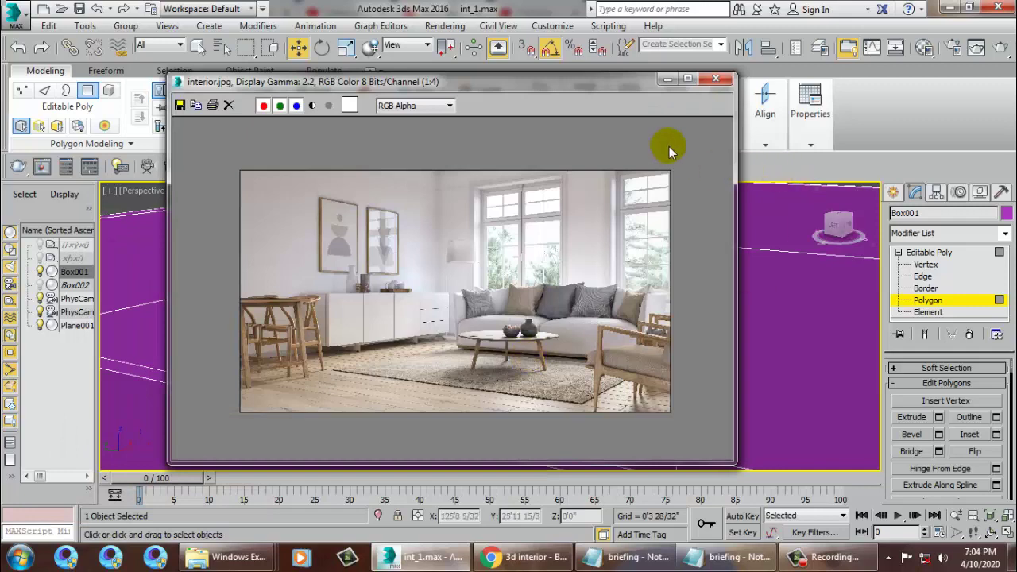
left_click(663, 82)
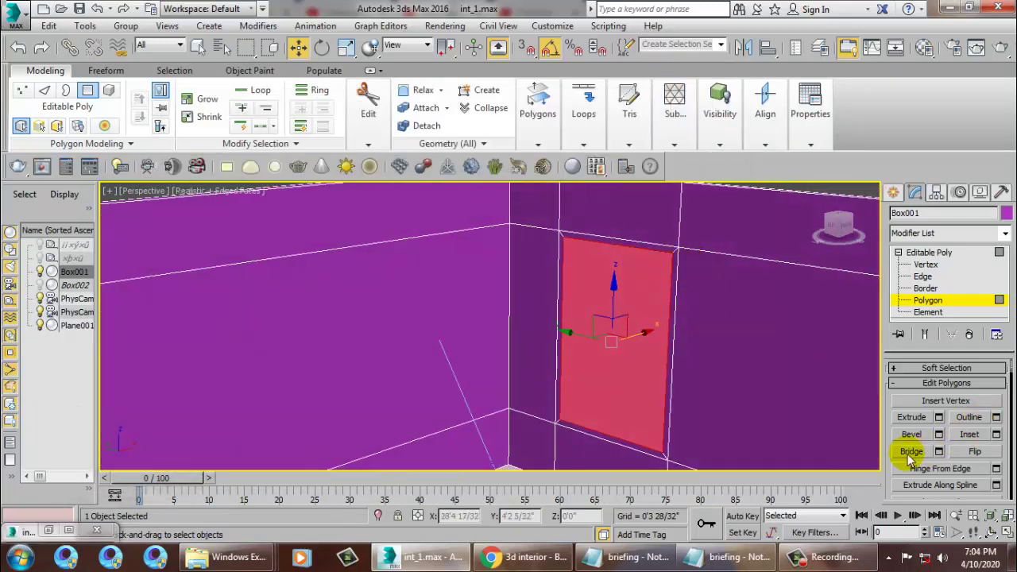
mouse_move(720, 332)
middle_mouse_down("alt")
mouse_move(751, 357)
mouse_move(699, 340)
mouse_move(688, 309)
mouse_move(717, 302)
middle_mouse_up("alt")
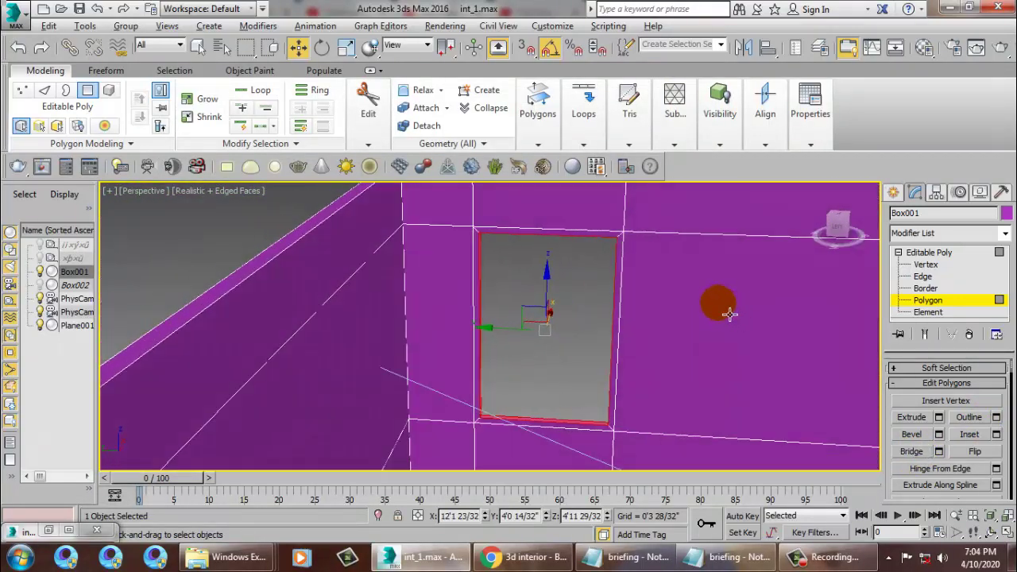
Step: Maximize the Left view and zoom in on the new window opening
key("alt+w")
right_click(353, 429)
key("alt+w")
scroll(538, 334, "up", 3)
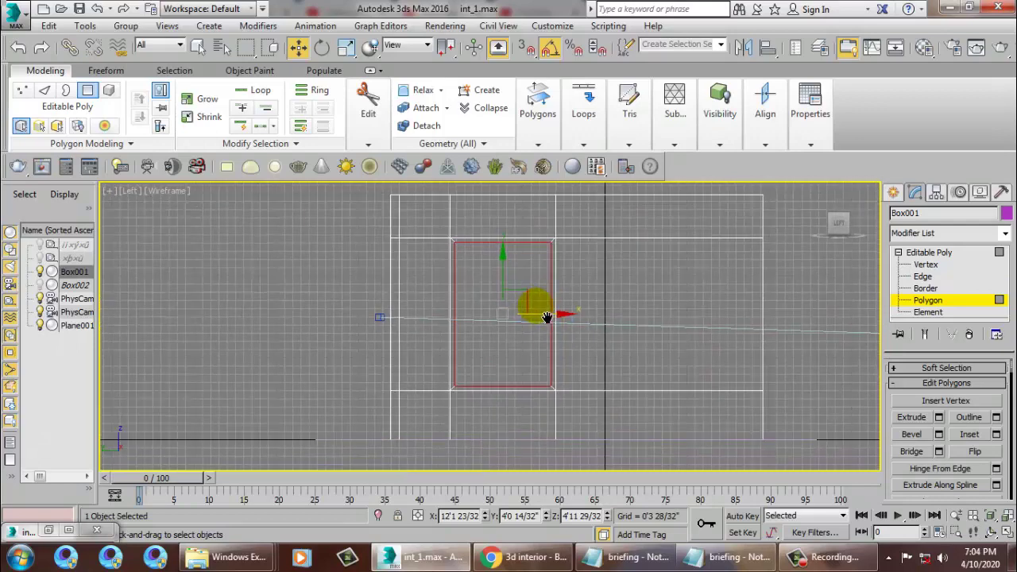
scroll(548, 310, "up", 2)
middle_click_drag(551, 310, 565, 311)
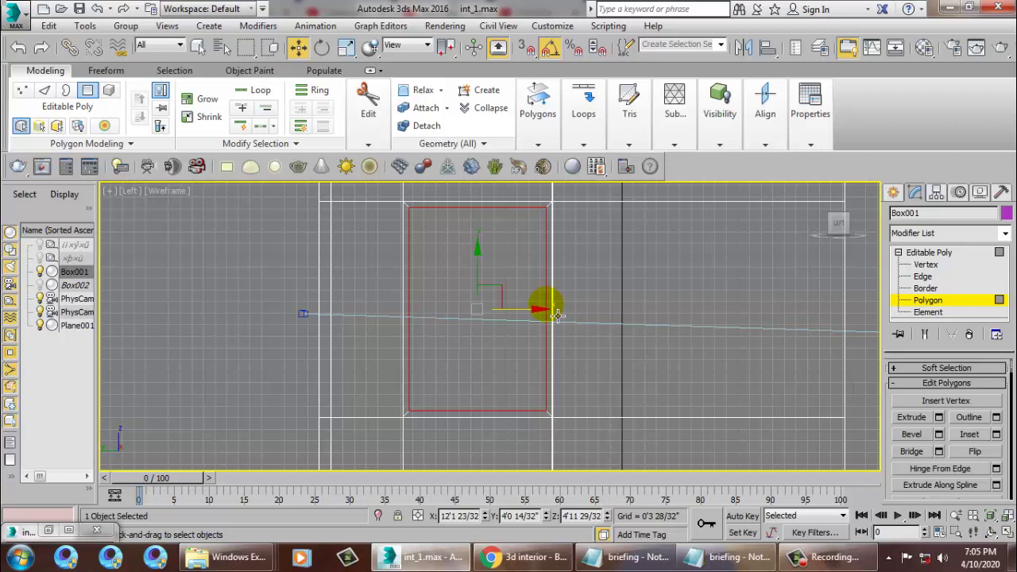
Step: Draw a new thin Standard Primitives box, Box003, over the window opening in the Left view
left_click(890, 190)
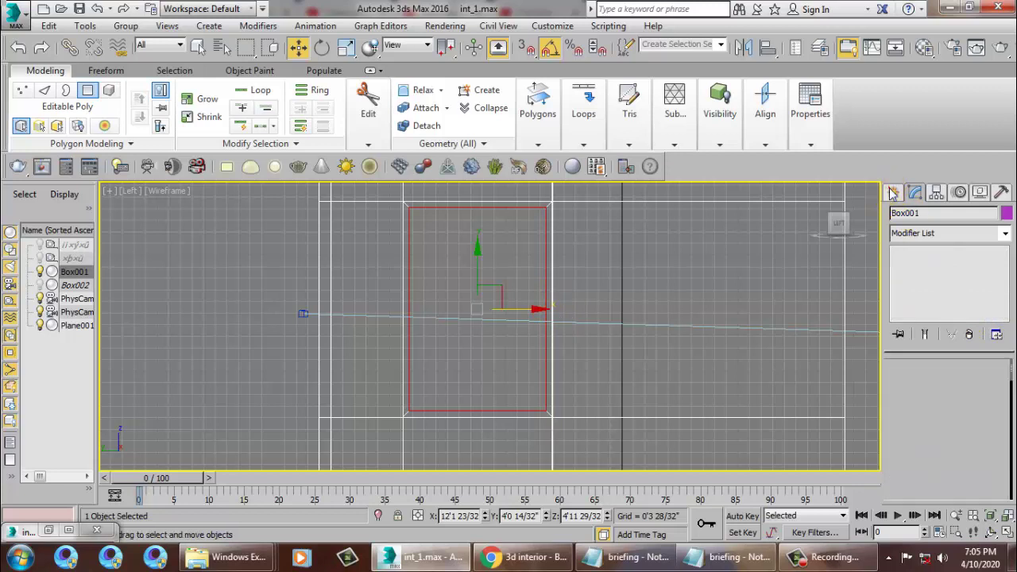
left_click(923, 288)
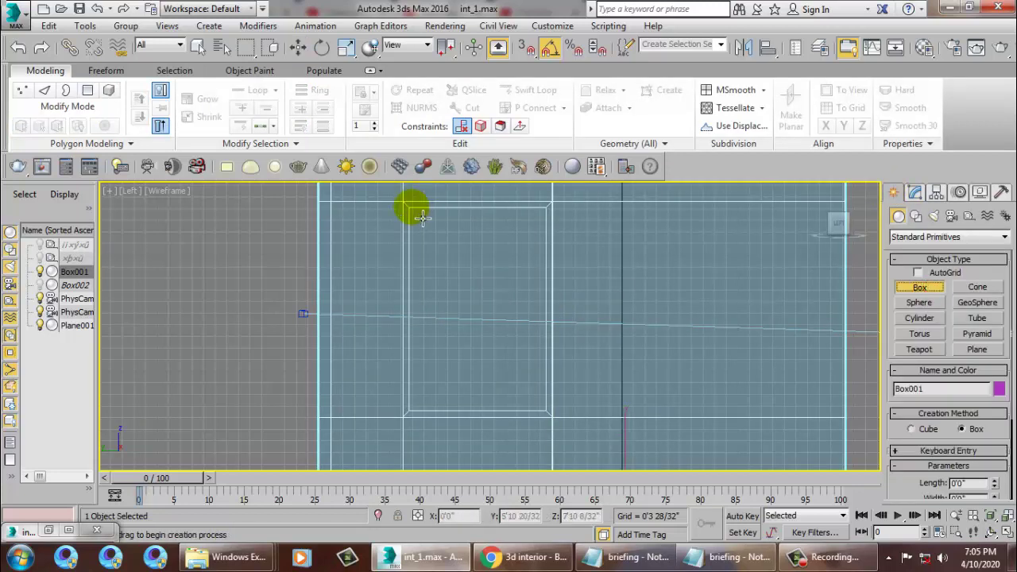
left_click_drag(419, 217, 557, 421)
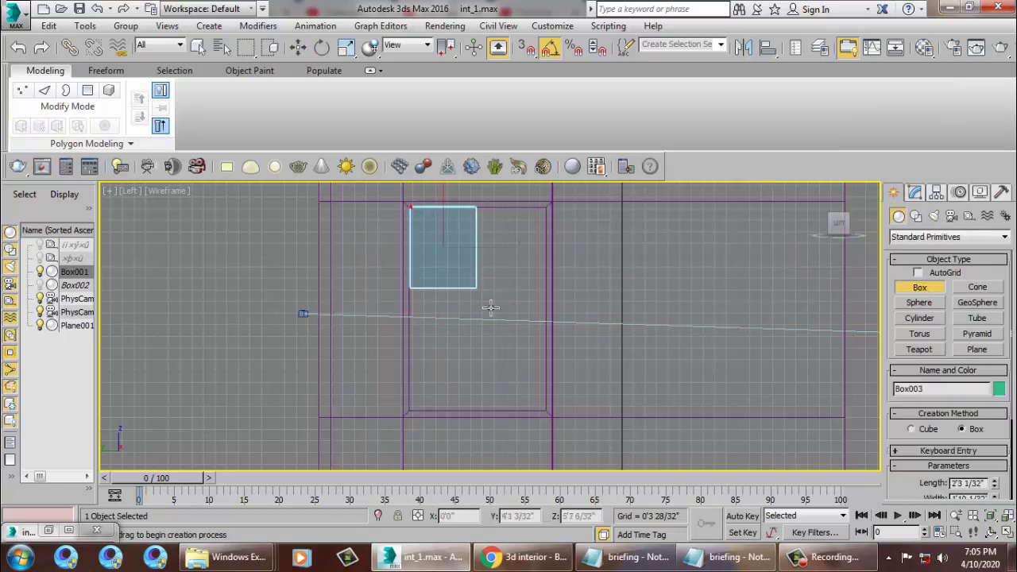
left_click(556, 421)
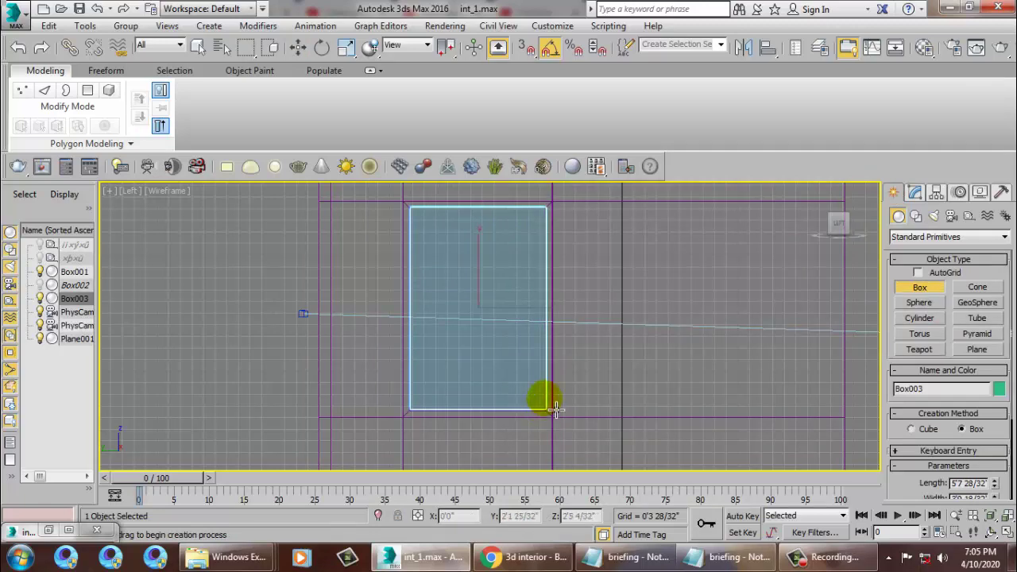
right_click(680, 421)
Step: Move Box003 into the right wall's opening in Perspective and zoom to check it
key("p")
mouse_move(707, 372)
middle_mouse_down("alt")
mouse_move(617, 363)
mouse_move(595, 379)
middle_mouse_up("alt")
key("r")
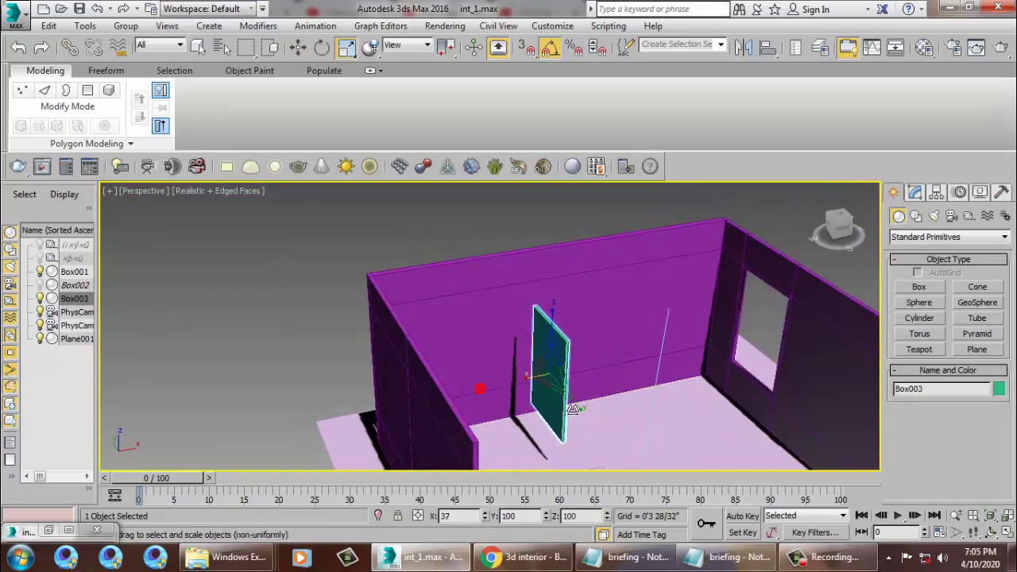
key("w")
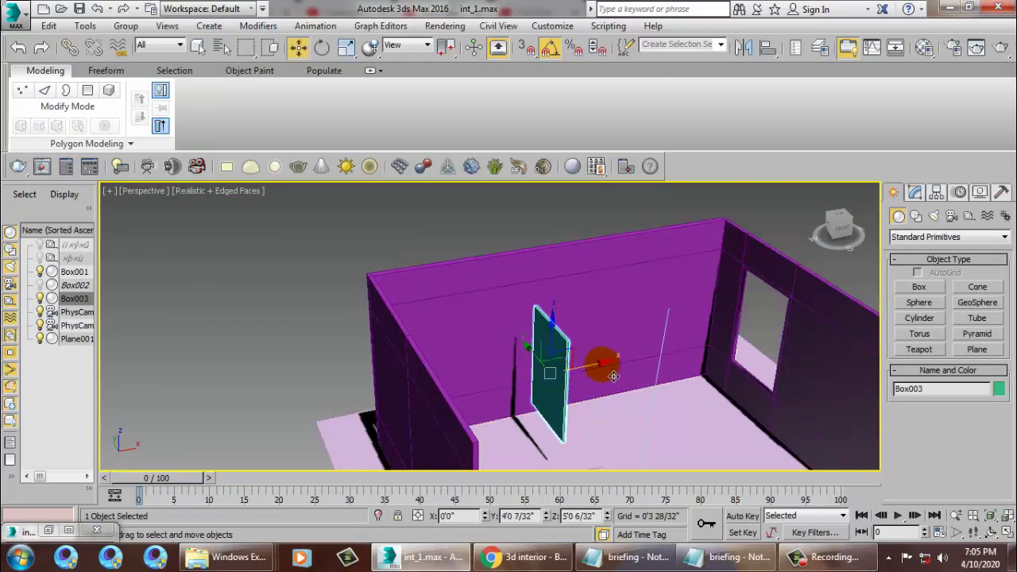
left_click_drag(625, 367, 814, 352)
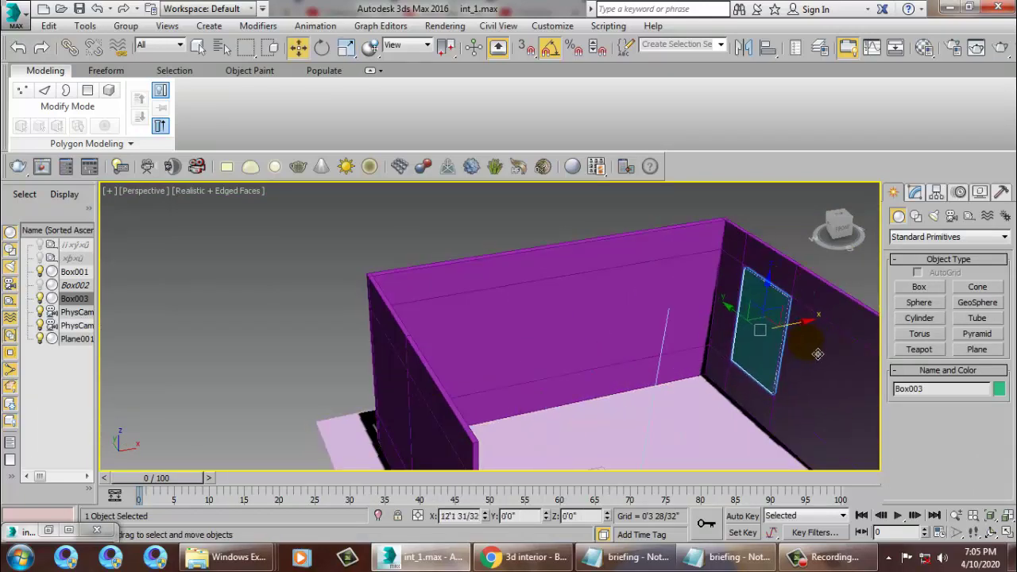
key("z")
middle_click_drag(806, 379, 646, 352, "alt")
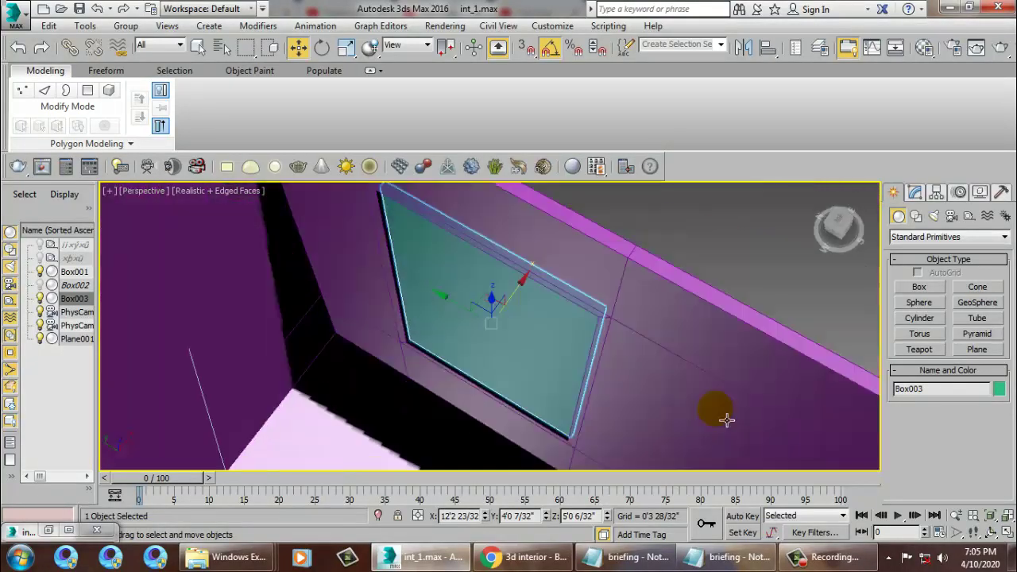
Step: Move the reference photo aside and convert the green window box to Editable Poly
left_click(48, 530)
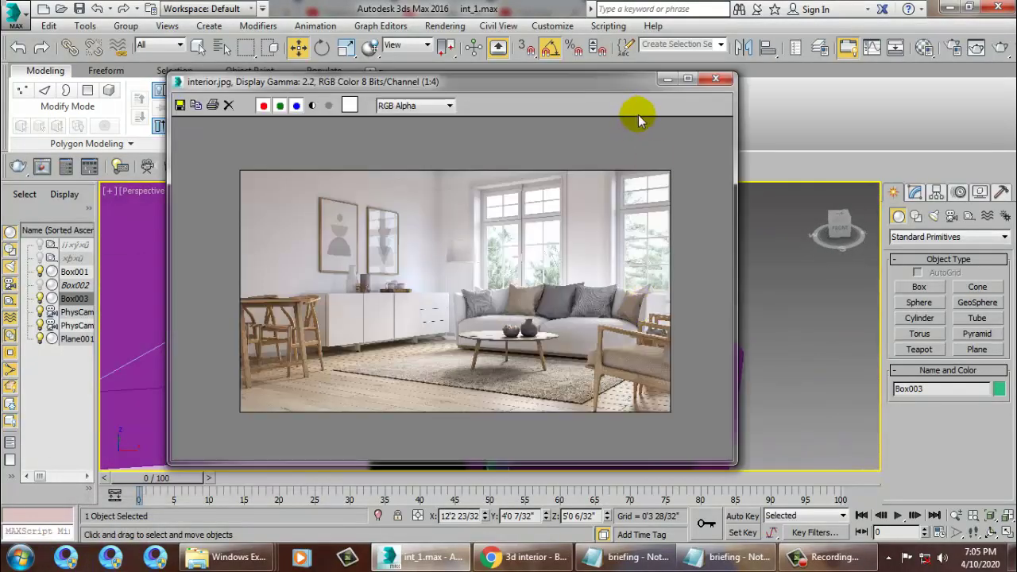
left_click_drag(621, 79, 337, 79)
scroll(708, 410, "up", 2)
mouse_move(728, 370)
middle_mouse_down("alt")
mouse_move(760, 325)
mouse_move(707, 329)
mouse_move(724, 324)
middle_mouse_up("alt")
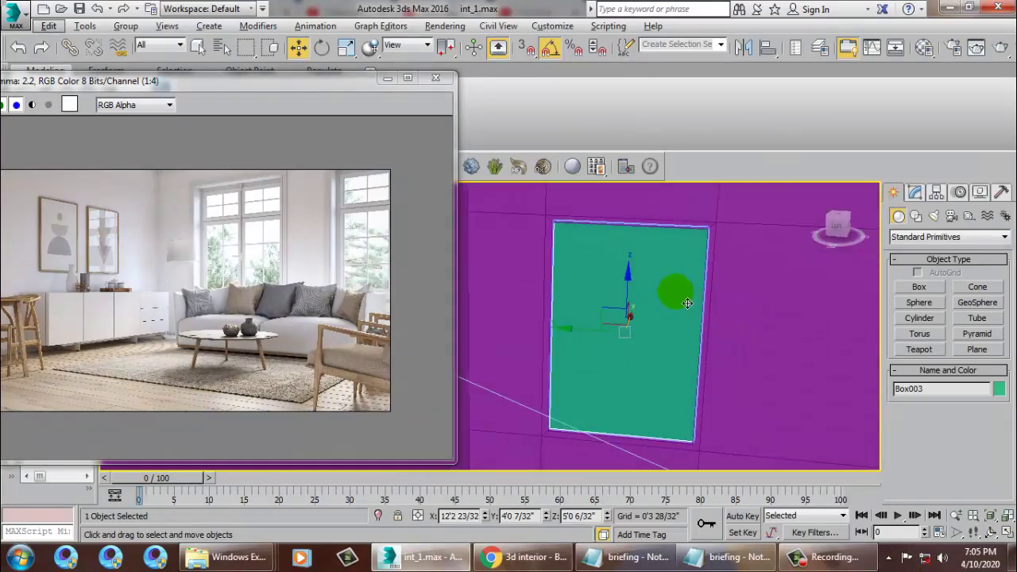
right_click(672, 289)
left_click(864, 451)
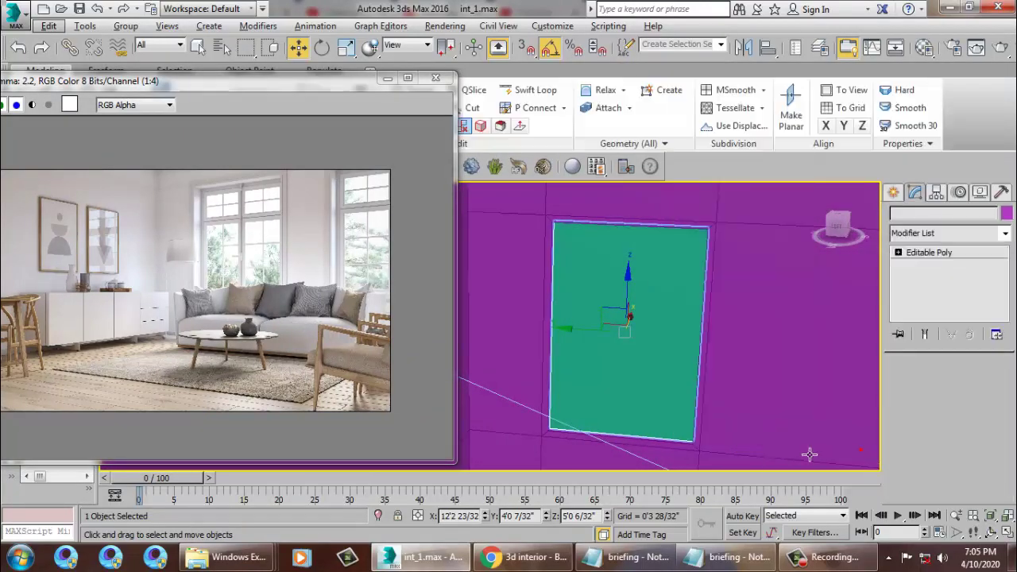
Step: Connect the selected edges with 2 segments, pinched into a tight vertical edge pair
key("2")
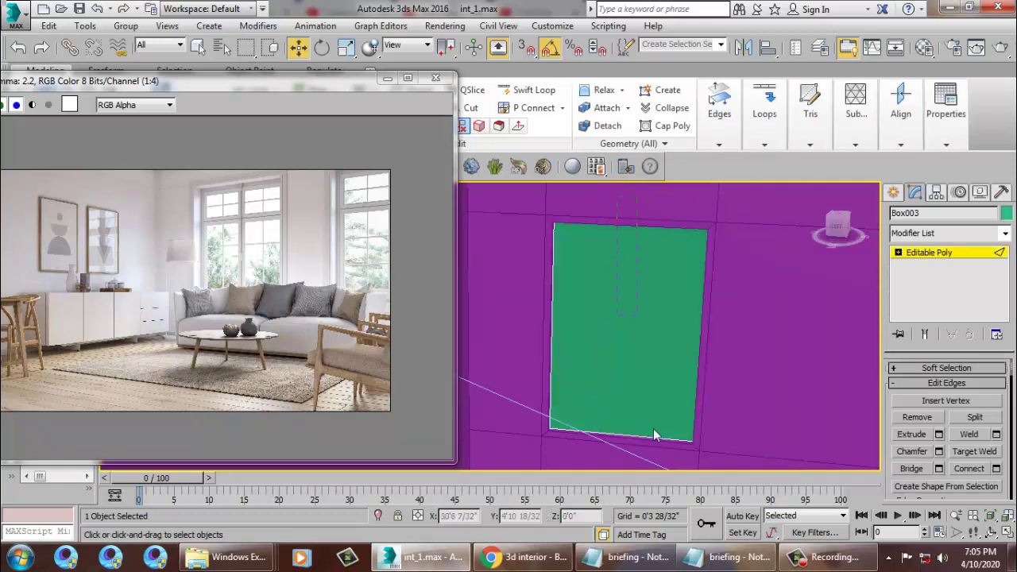
left_click(656, 436)
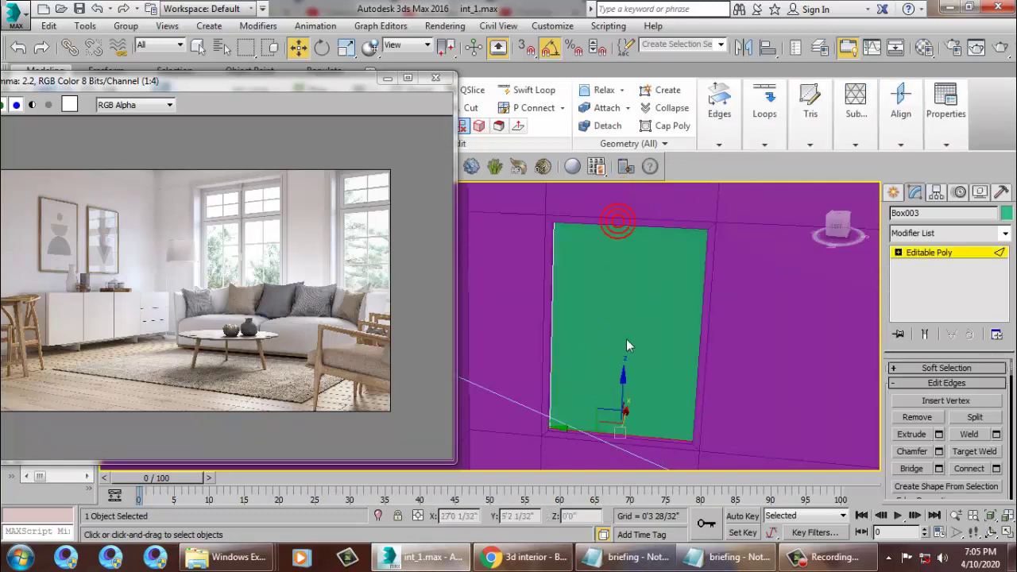
left_click(996, 469)
left_click(997, 470)
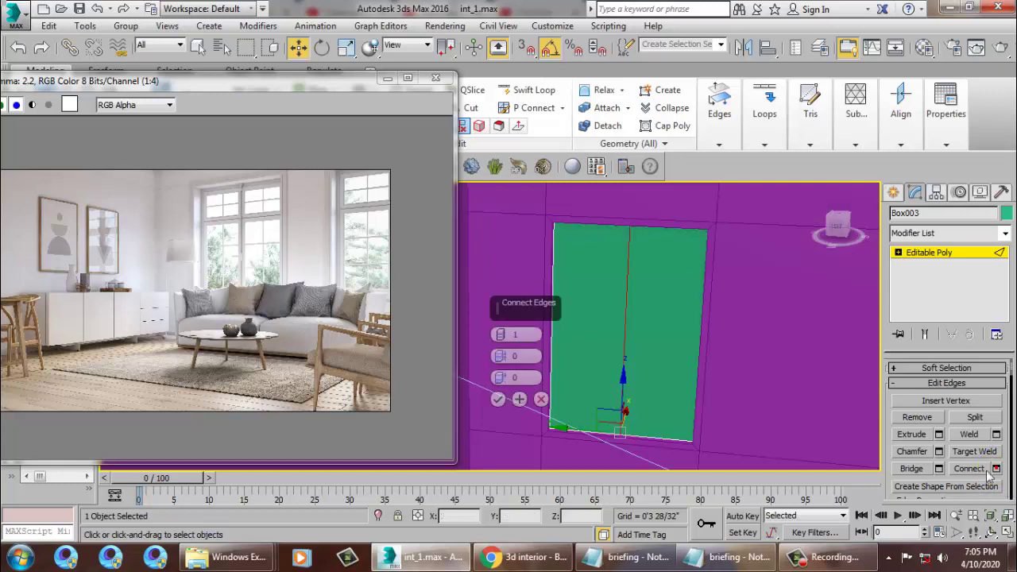
left_click_drag(499, 336, 524, 24)
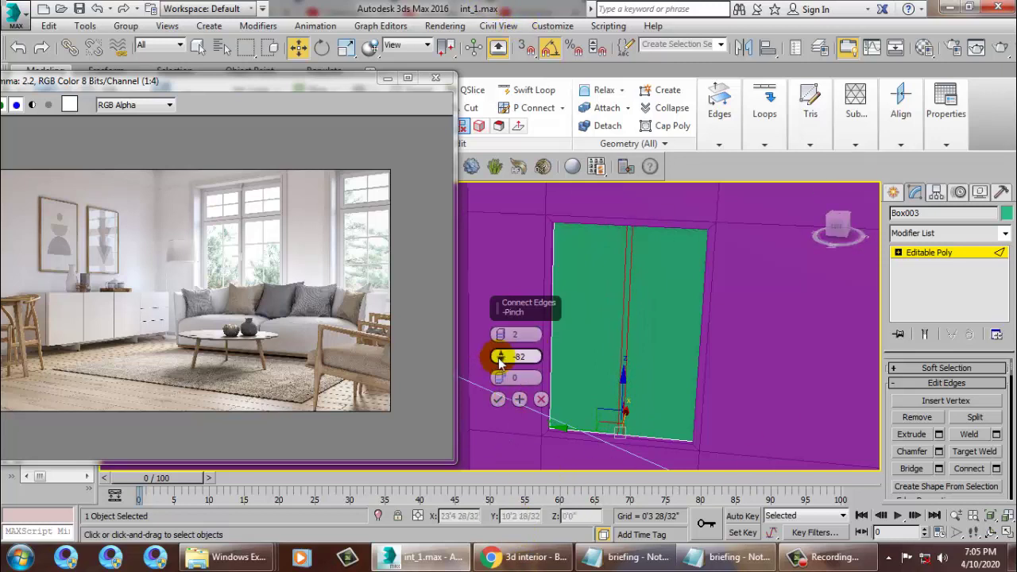
left_click_drag(500, 359, 512, 381)
left_click(498, 399)
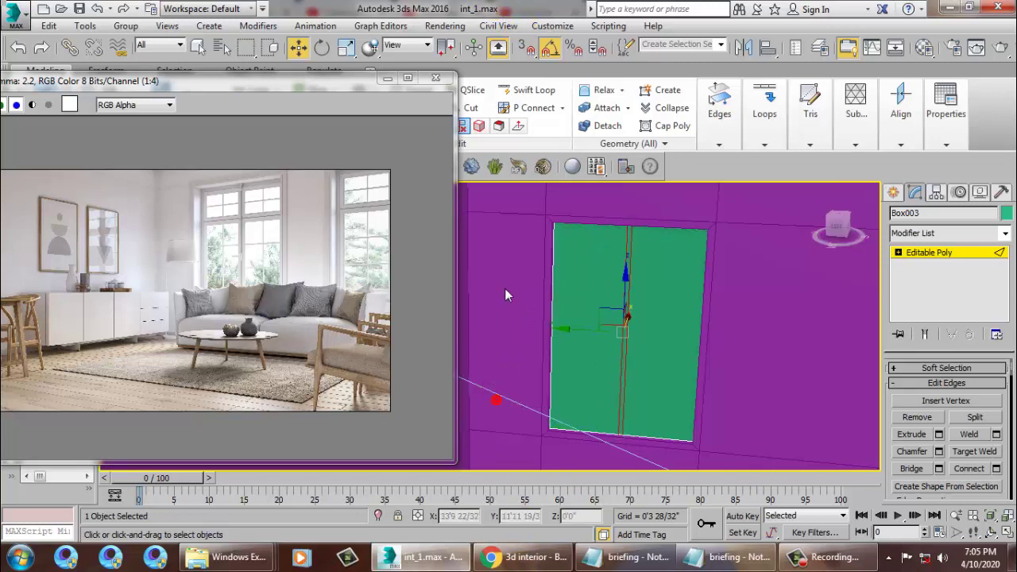
Step: Add a pinched horizontal edge pair with Connect, then select the box's side edges
left_click(995, 468)
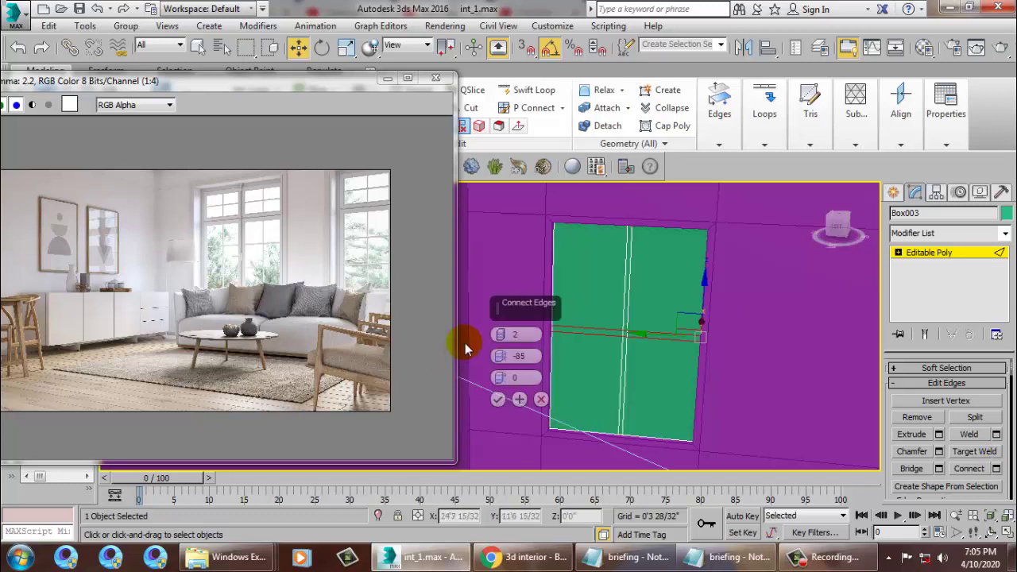
mouse_move(500, 356)
left_mouse_down()
mouse_move(506, 399)
mouse_move(568, 135)
mouse_move(735, 9)
mouse_move(775, 361)
mouse_move(763, 364)
left_mouse_up()
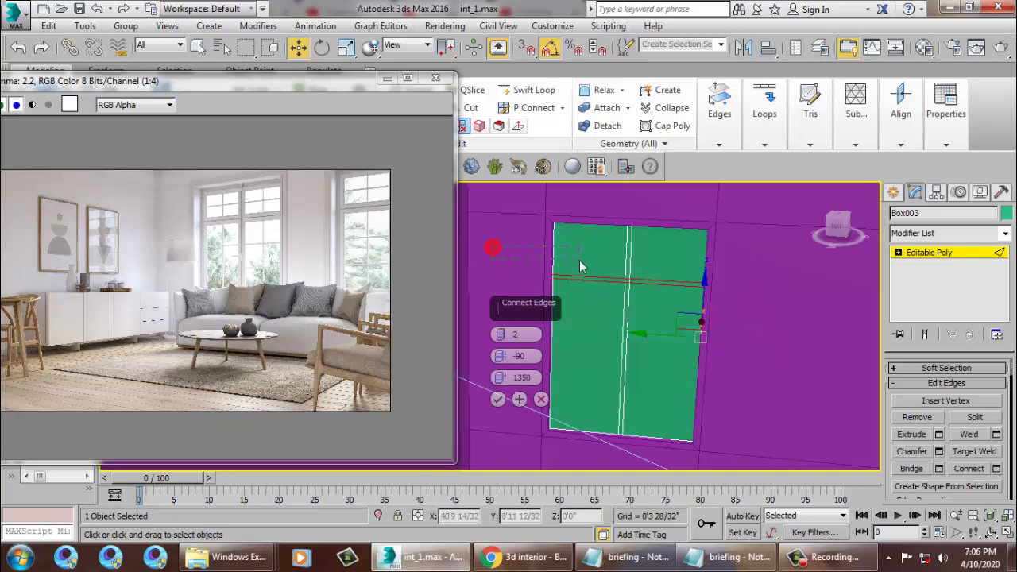
left_click(532, 300)
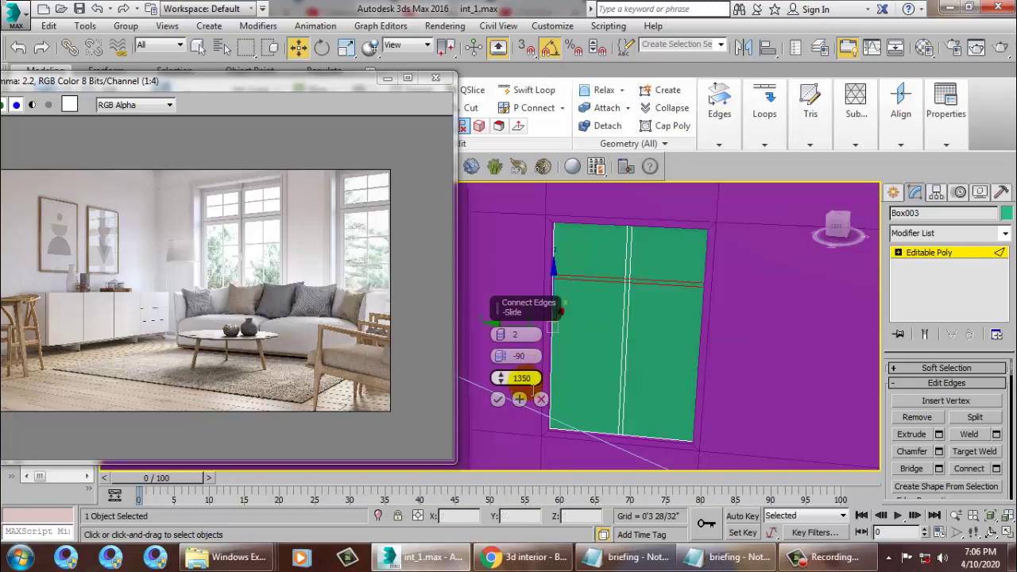
left_click(497, 398)
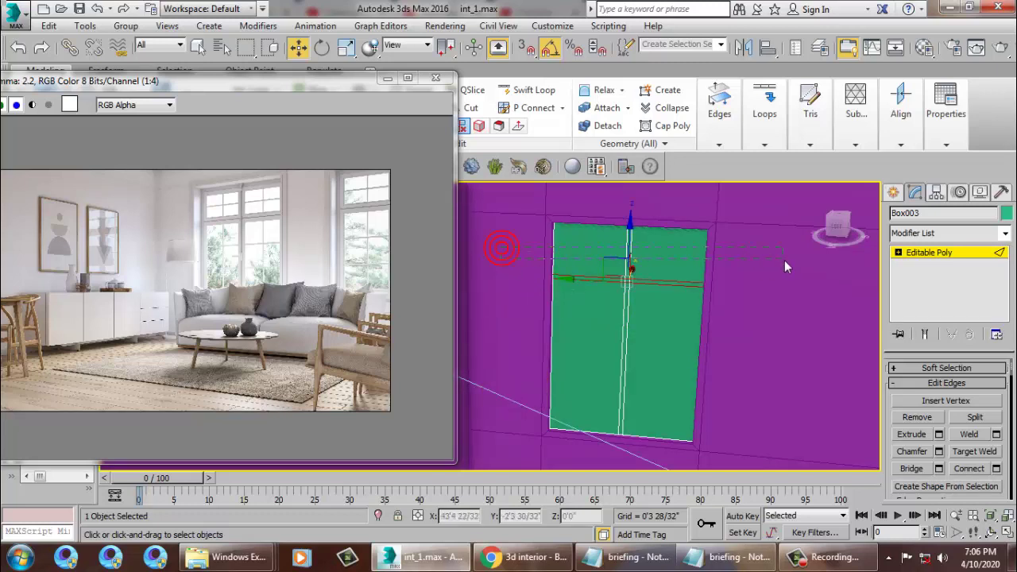
left_click_drag(784, 259, 793, 281)
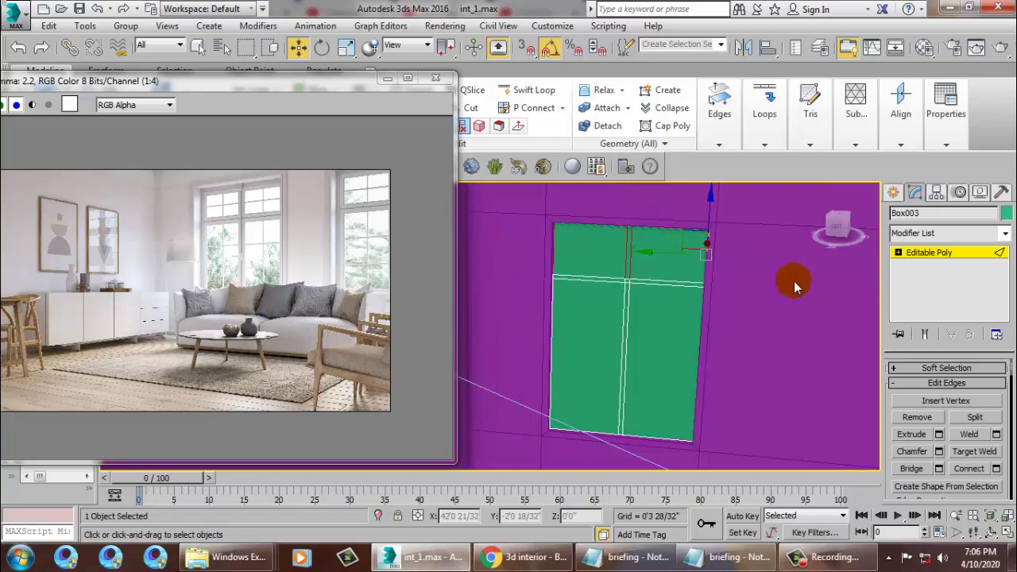
Step: Connect the side edges into a pinched, slid horizontal pair and move it up near the top
left_click(997, 469)
left_click_drag(502, 359, 513, 290)
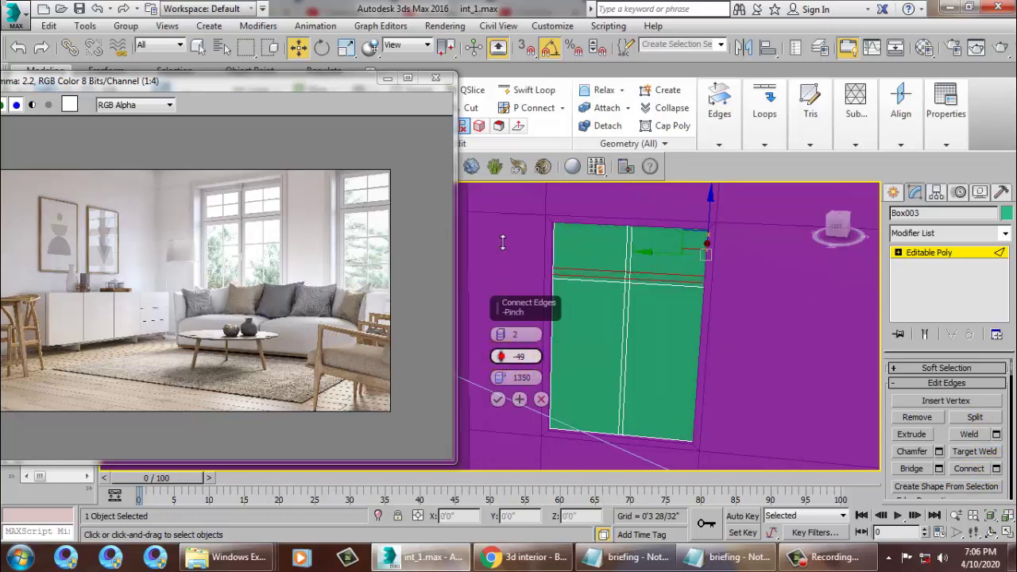
left_click_drag(500, 378, 503, 376)
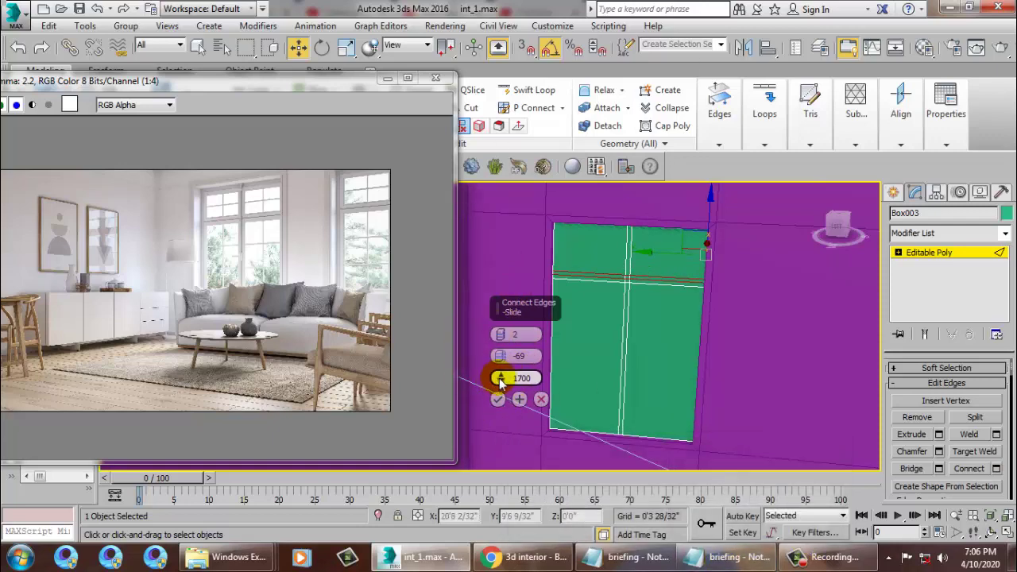
left_click_drag(501, 378, 681, 340)
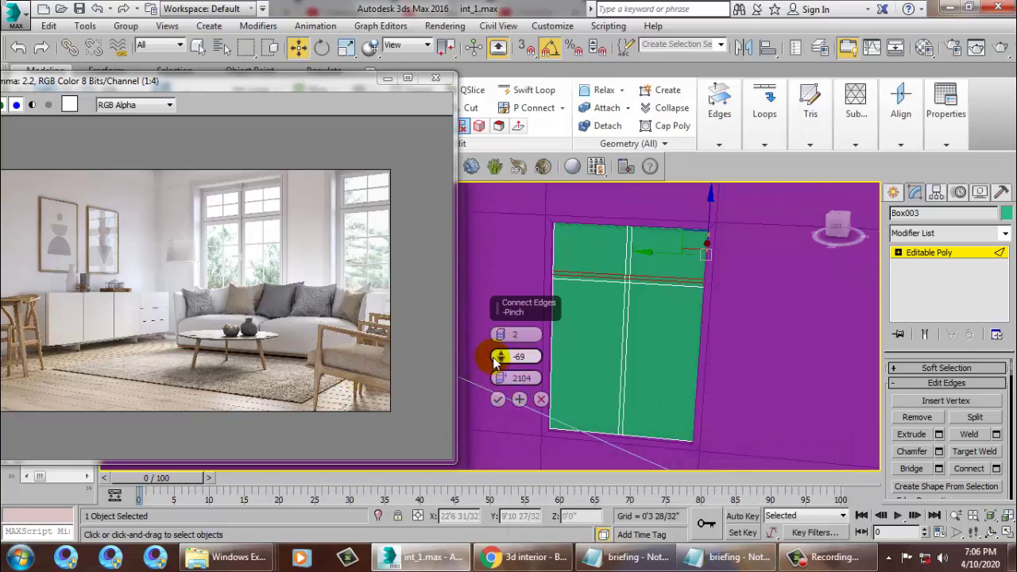
left_click_drag(499, 356, 534, 200)
left_click_drag(562, 8, 619, 343)
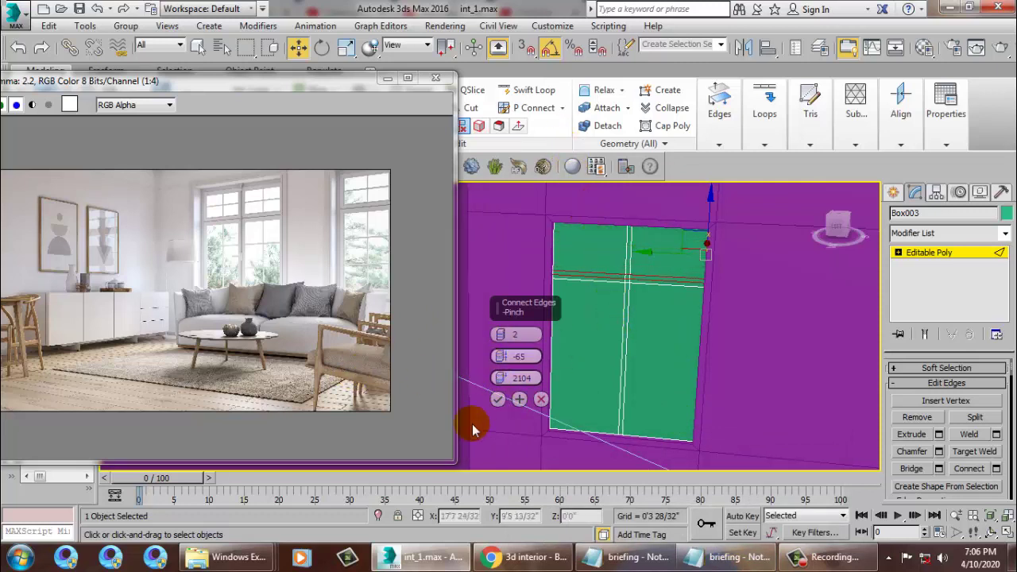
left_click(496, 400)
left_click(639, 244)
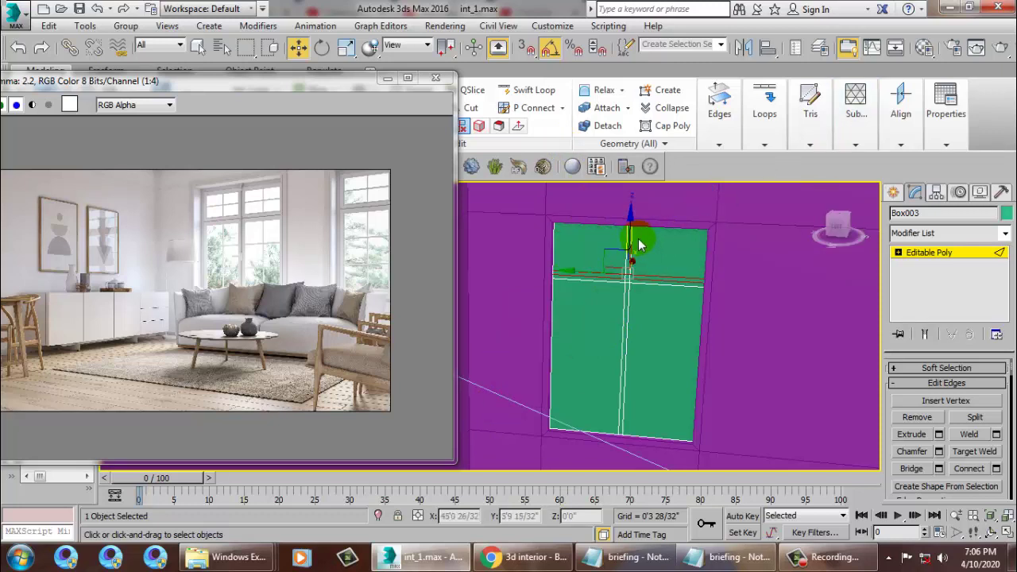
mouse_move(640, 245)
left_mouse_down()
mouse_move(666, 199)
mouse_move(681, 216)
left_mouse_up()
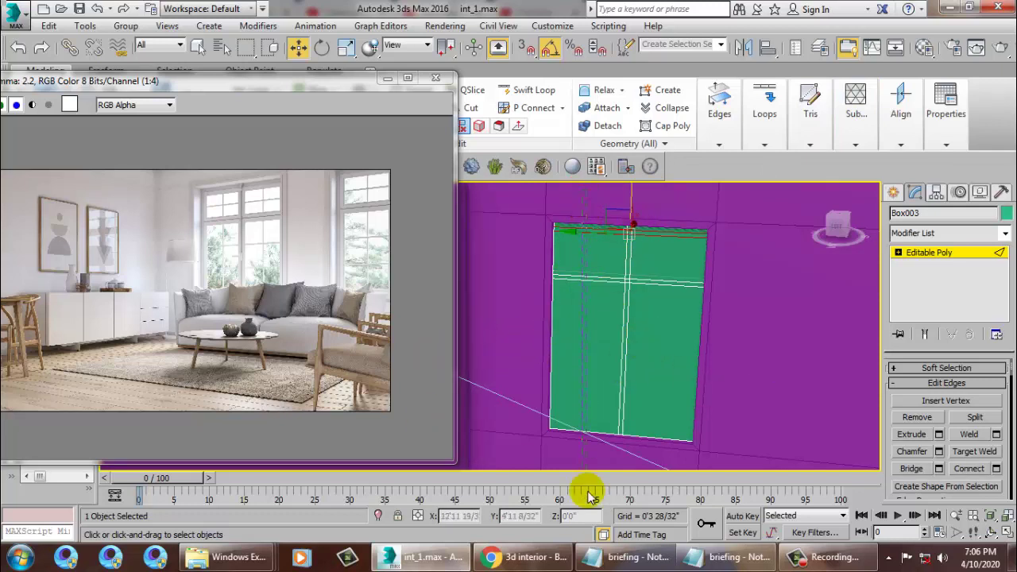
Step: Connect the top and bottom edges into vertical pairs near both sides with Pinch -84
left_click(718, 246)
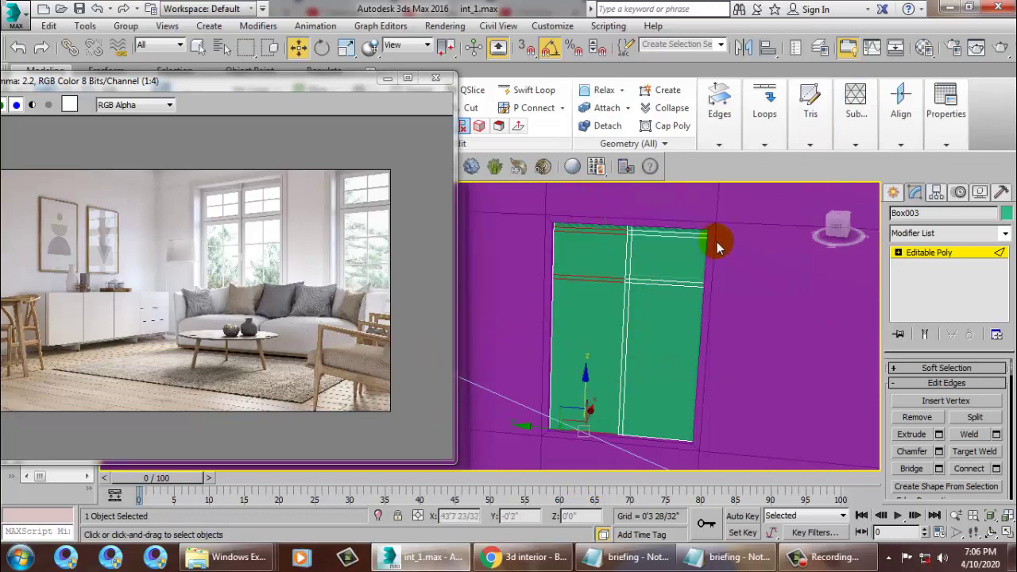
left_click(996, 467)
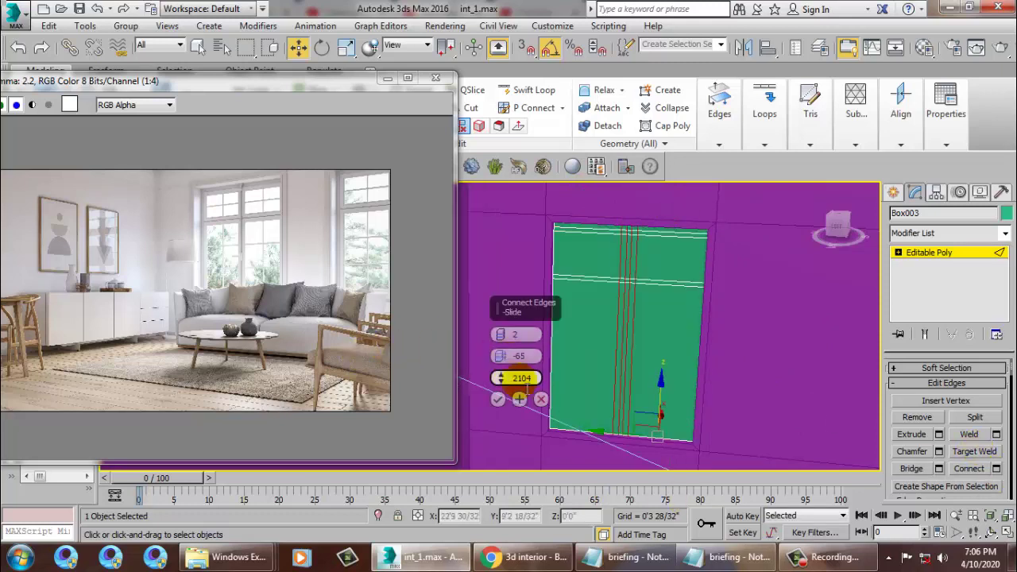
left_click_drag(543, 377, 544, 384)
type("0")
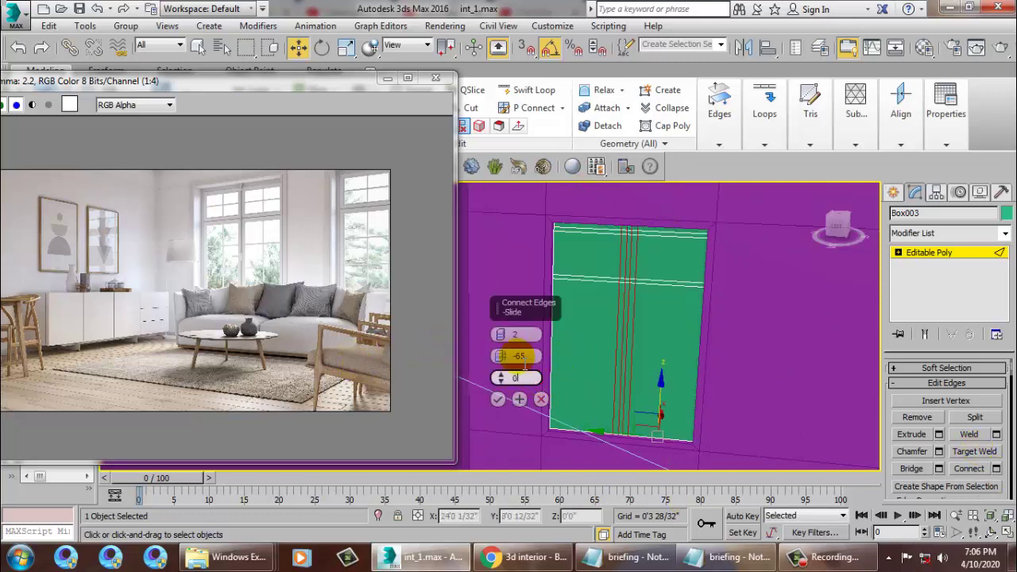
left_click(502, 356)
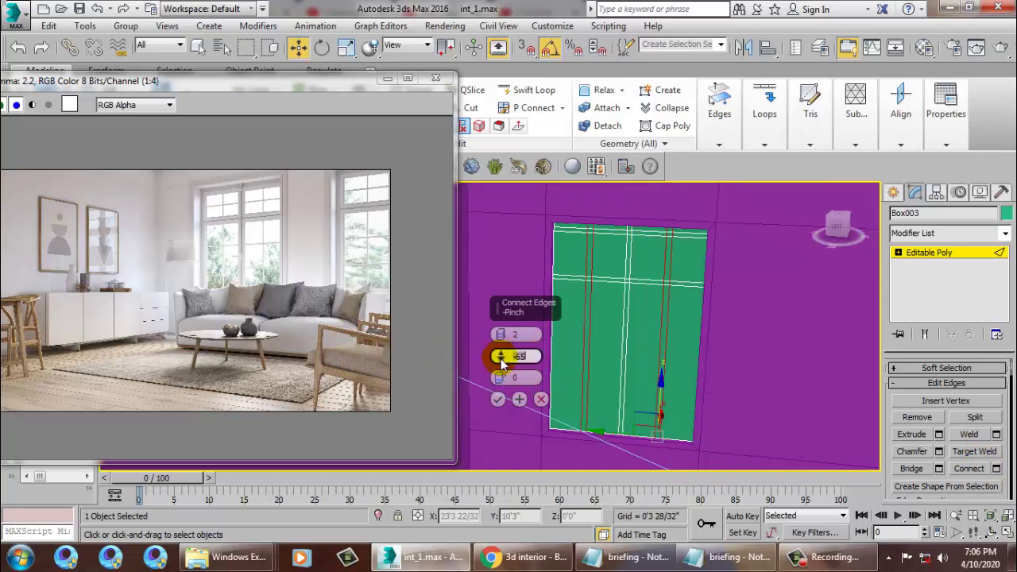
left_click_drag(501, 363, 509, 424)
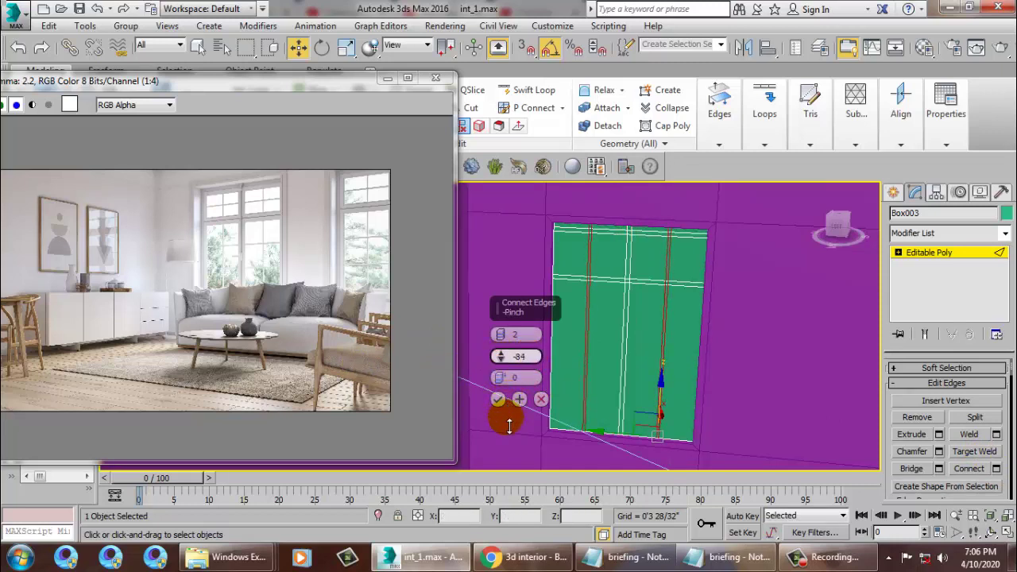
left_click(497, 399)
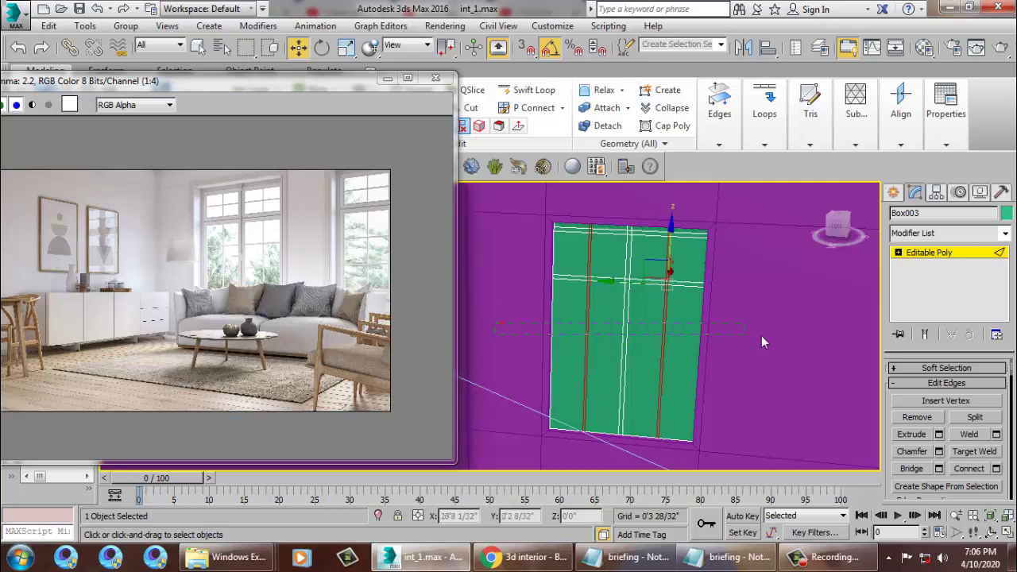
Step: Connect the side edges into a horizontal pair across the middle with Pinch -93, Slide 960
key("ctrl+a")
left_click(996, 468)
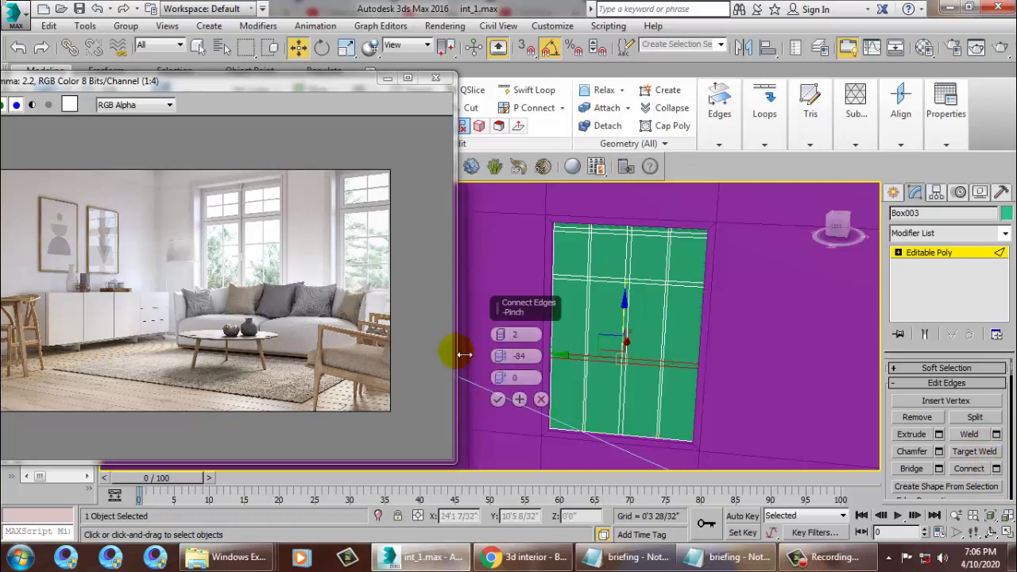
left_click_drag(499, 355, 475, 531)
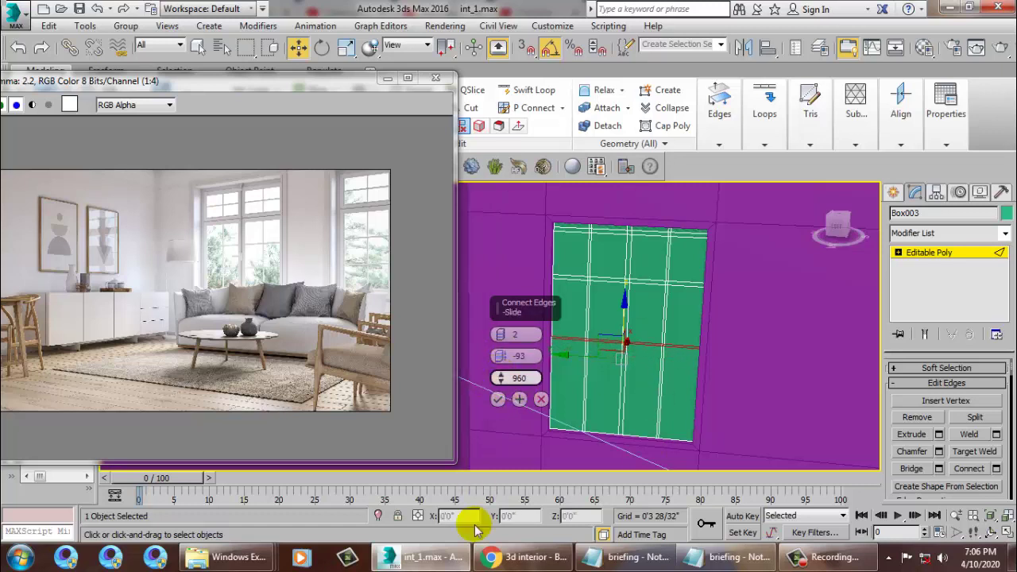
left_click(497, 399)
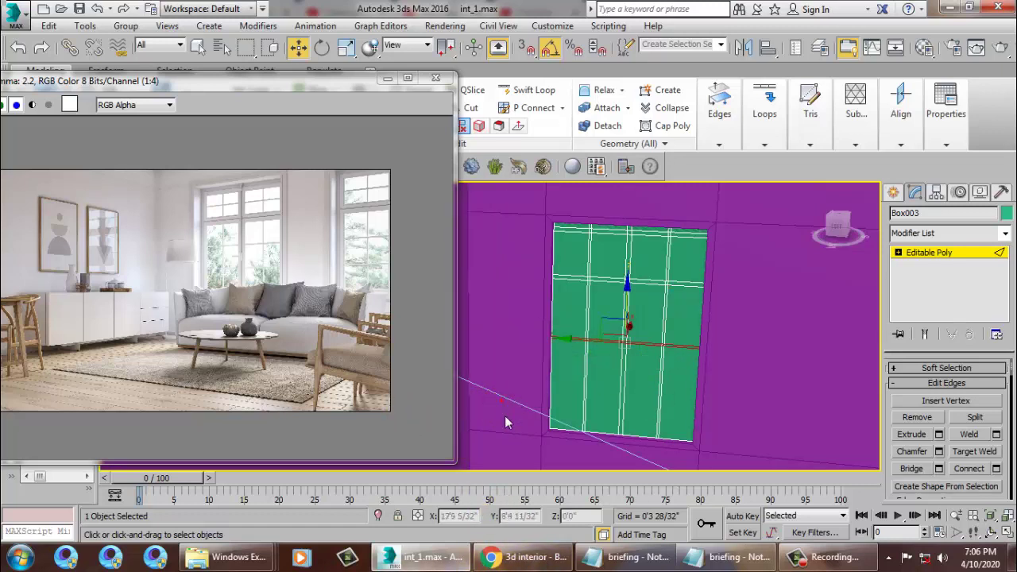
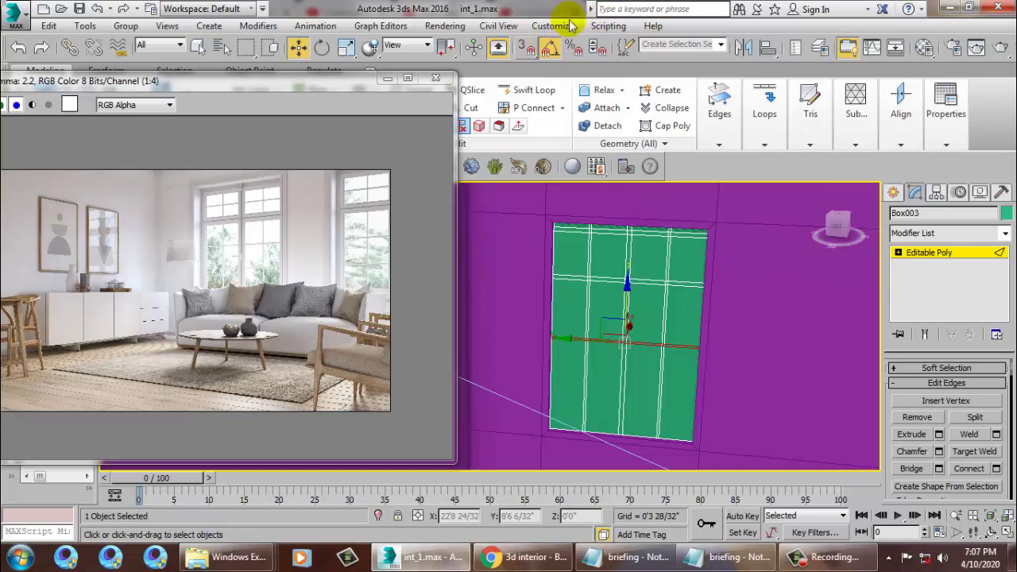
Step: Connect the vertical edges with a 2-segment, negative-pinch edge pair and move it up the panel
mouse_move(633, 316)
left_mouse_down()
mouse_move(643, 287)
mouse_move(639, 319)
left_mouse_up()
right_click(639, 318)
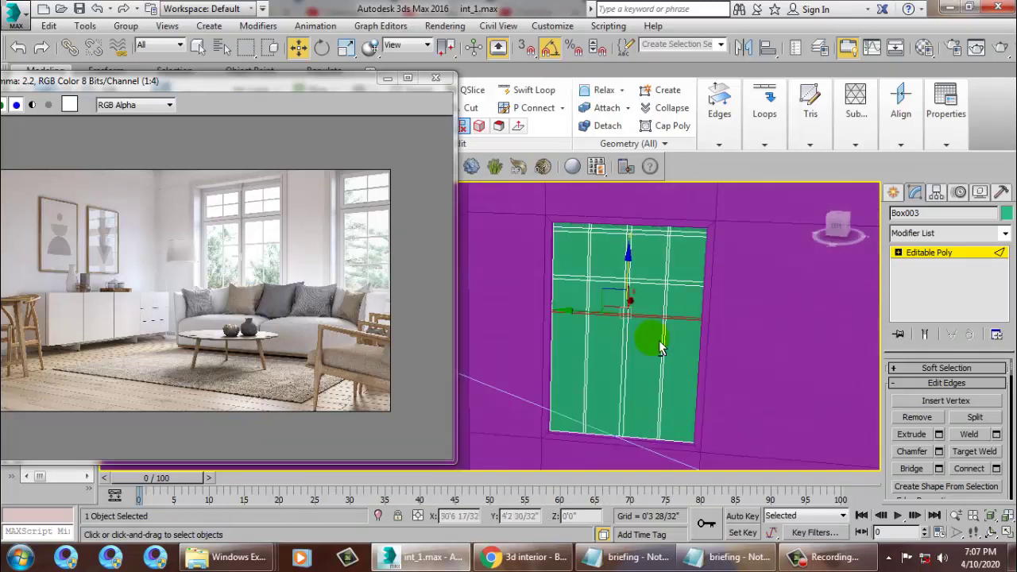
left_click_drag(812, 366, 812, 367)
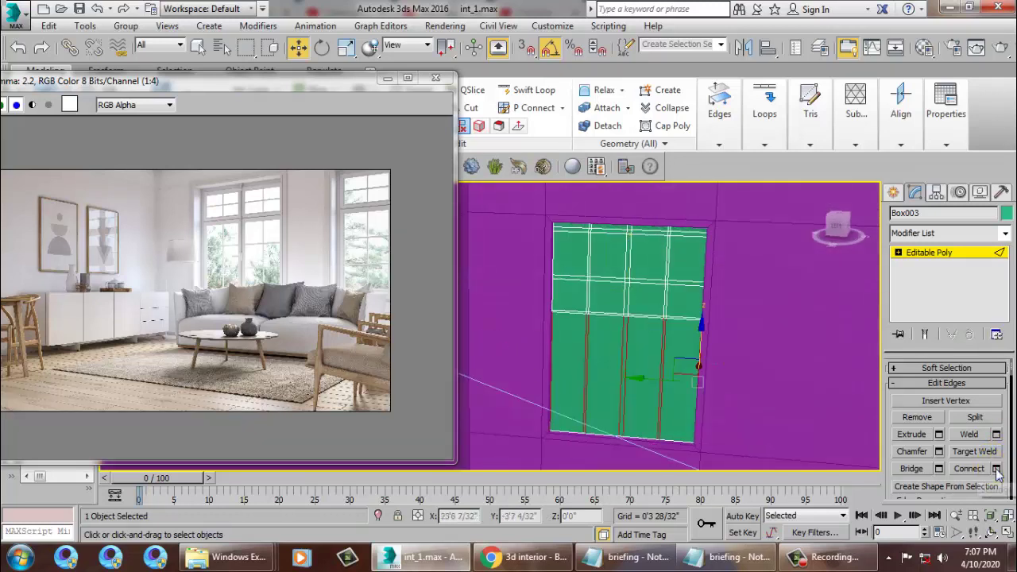
left_click(996, 468)
left_click_drag(498, 356, 488, 365)
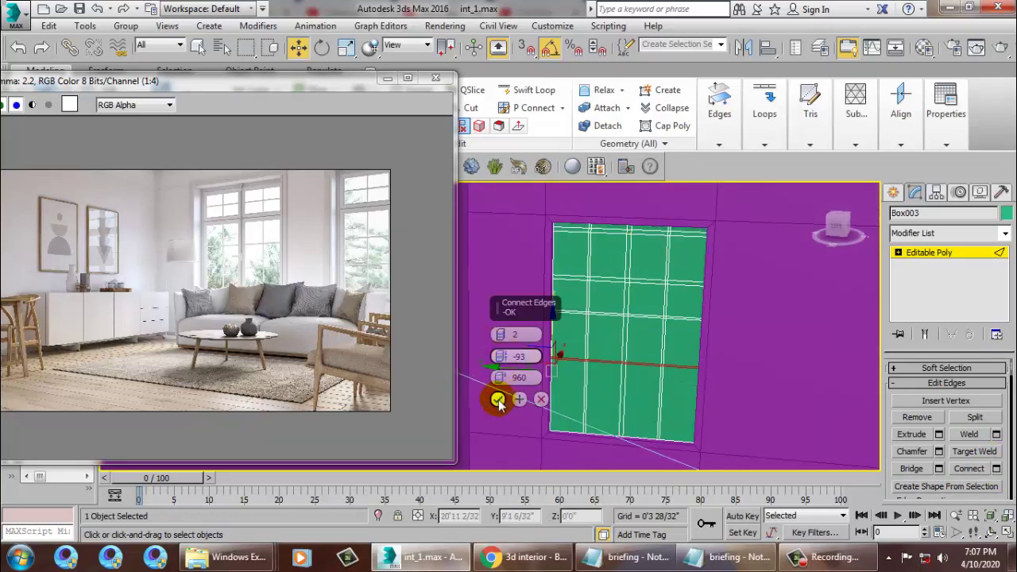
left_click(497, 399)
mouse_move(636, 325)
left_mouse_down()
mouse_move(640, 313)
mouse_move(515, 382)
left_mouse_up()
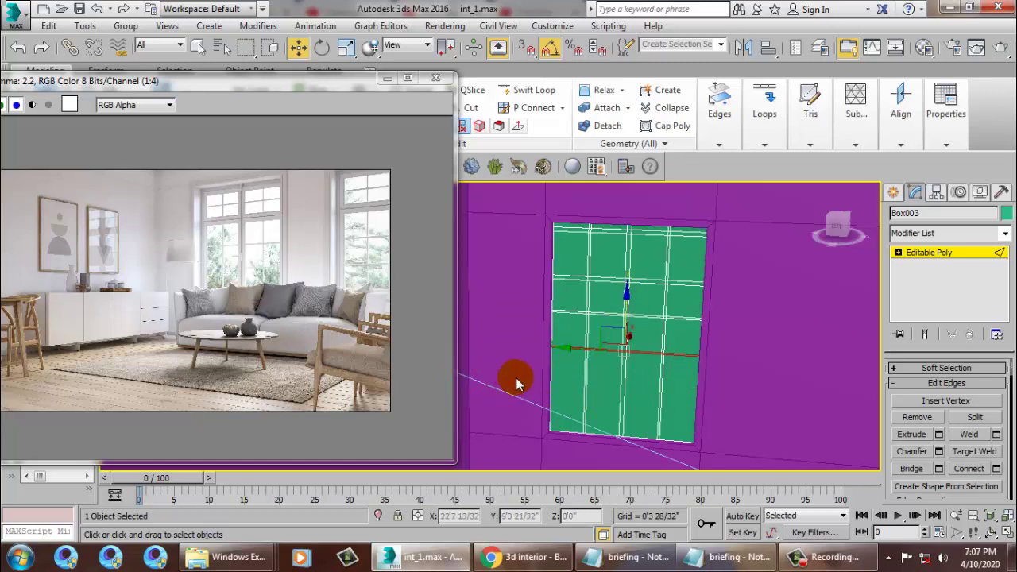
Step: Add a second close-pinched edge pair across the lower vertical edges and nudge it down
left_click_drag(740, 394, 740, 394)
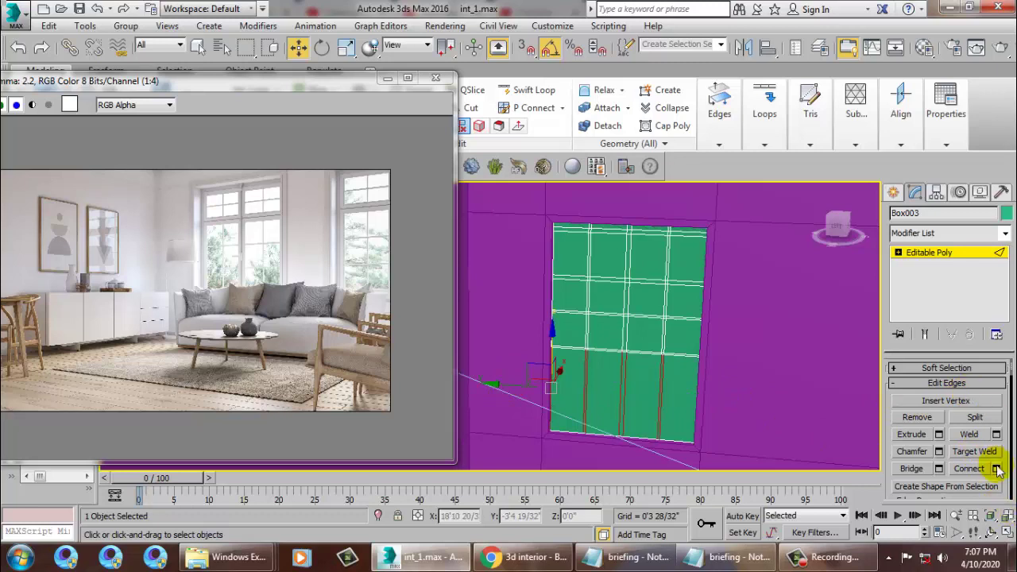
left_click(998, 472)
left_click_drag(502, 356, 503, 347)
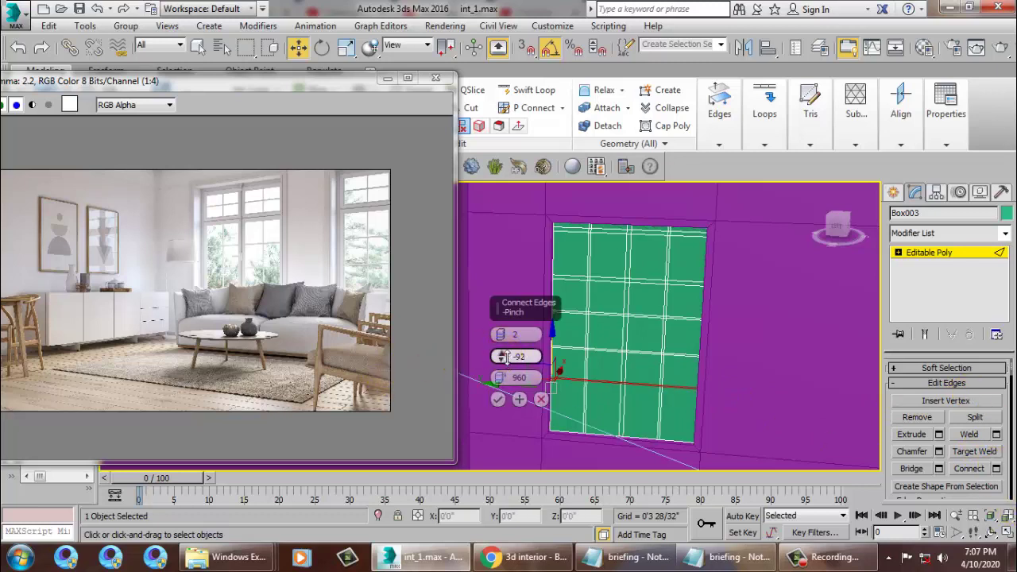
left_click(497, 398)
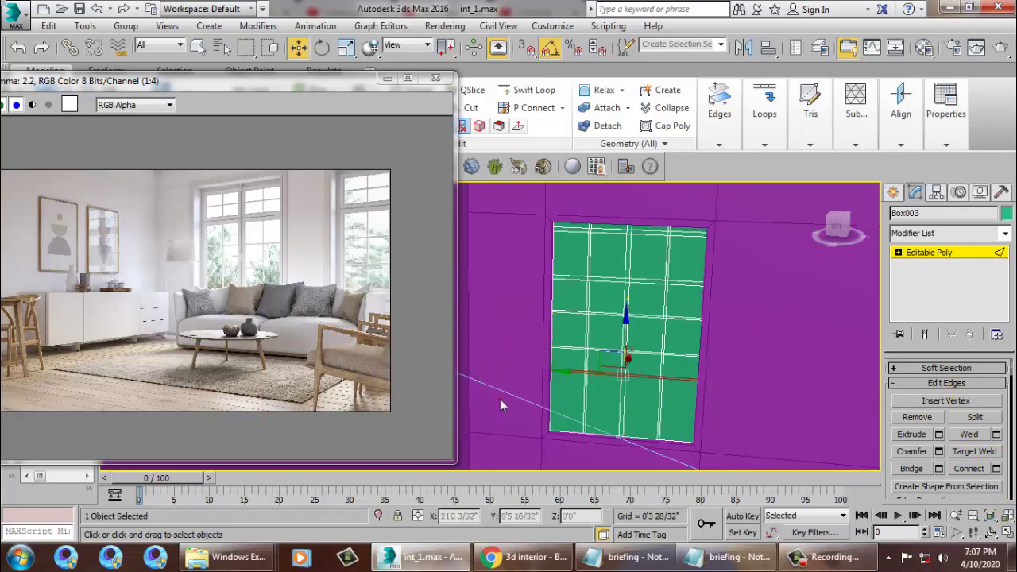
left_click_drag(635, 333, 641, 349)
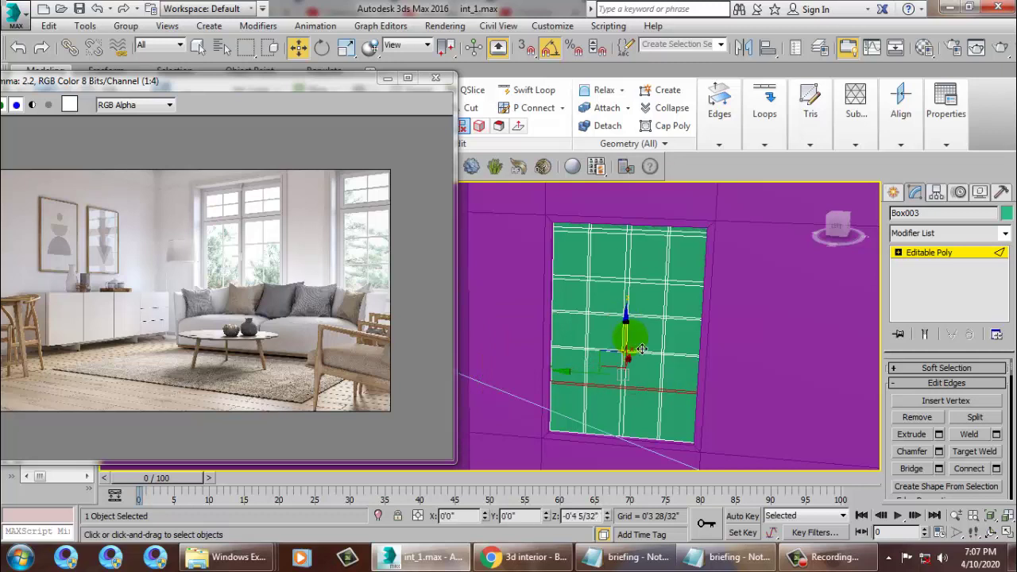
Step: Connect another tightly pinched edge pair and move it down near the panel bottom
mouse_move(641, 349)
left_mouse_down()
mouse_move(520, 409)
mouse_move(794, 426)
left_mouse_up()
left_click(996, 469)
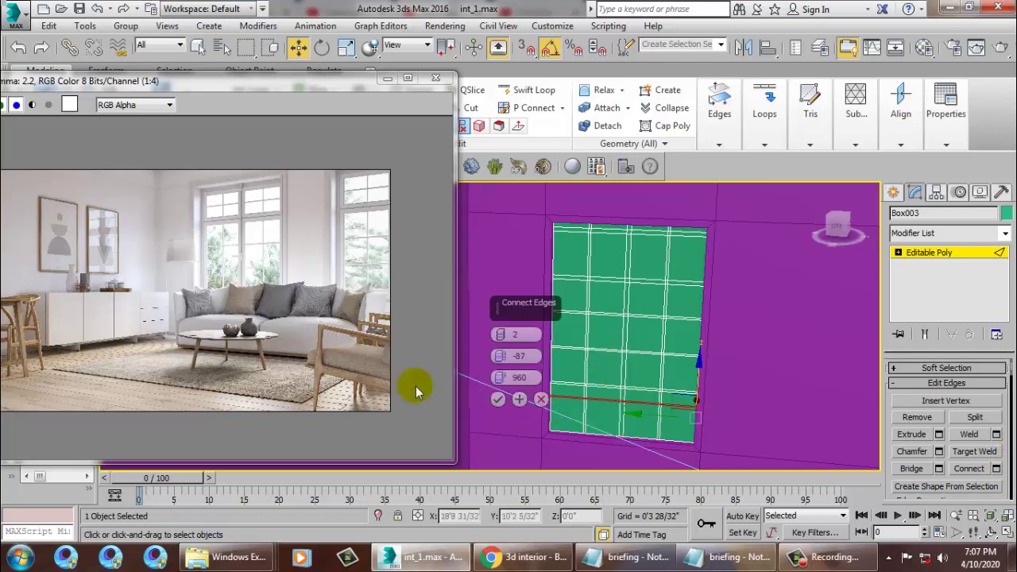
left_click_drag(501, 338, 501, 334)
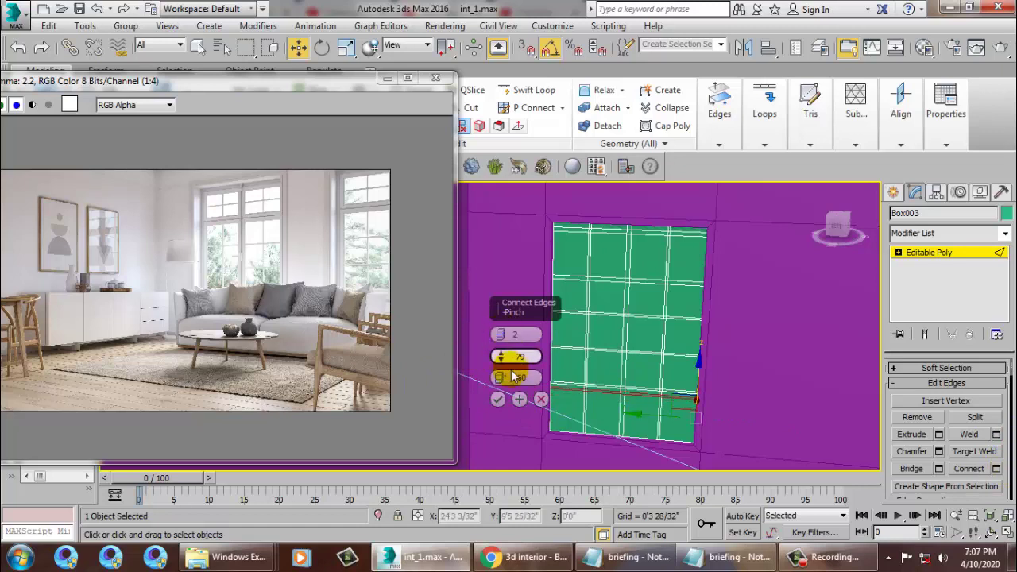
left_click(498, 399)
mouse_move(636, 360)
left_mouse_down()
mouse_move(644, 383)
mouse_move(642, 311)
left_mouse_up()
right_click(719, 318)
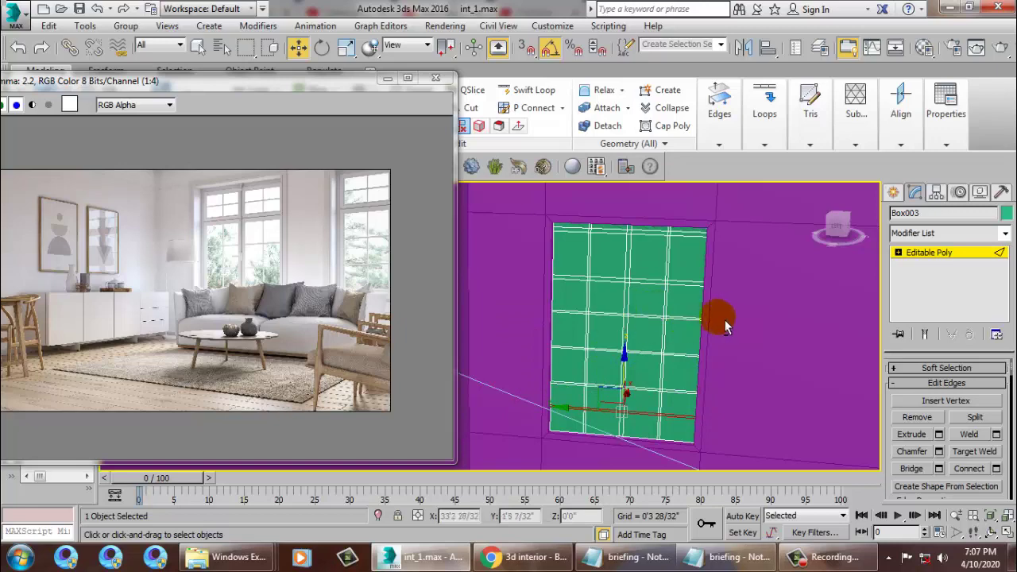
middle_click_drag(714, 290, 713, 347)
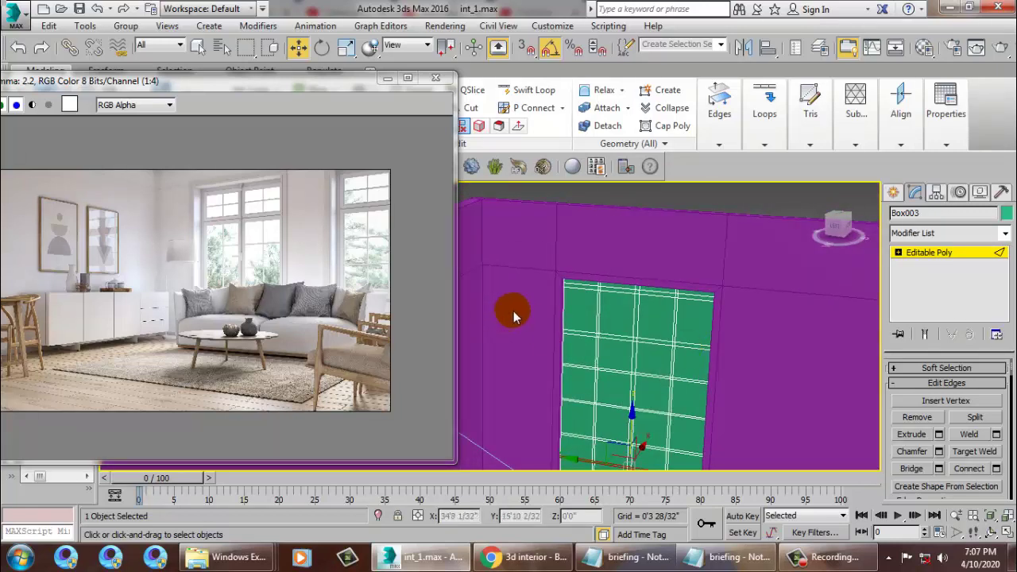
Step: Marquee-select the middle vertex row, drag it slightly down on Z, then deselect
key("1")
left_click_drag(516, 320, 803, 353)
left_click_drag(651, 300, 653, 305)
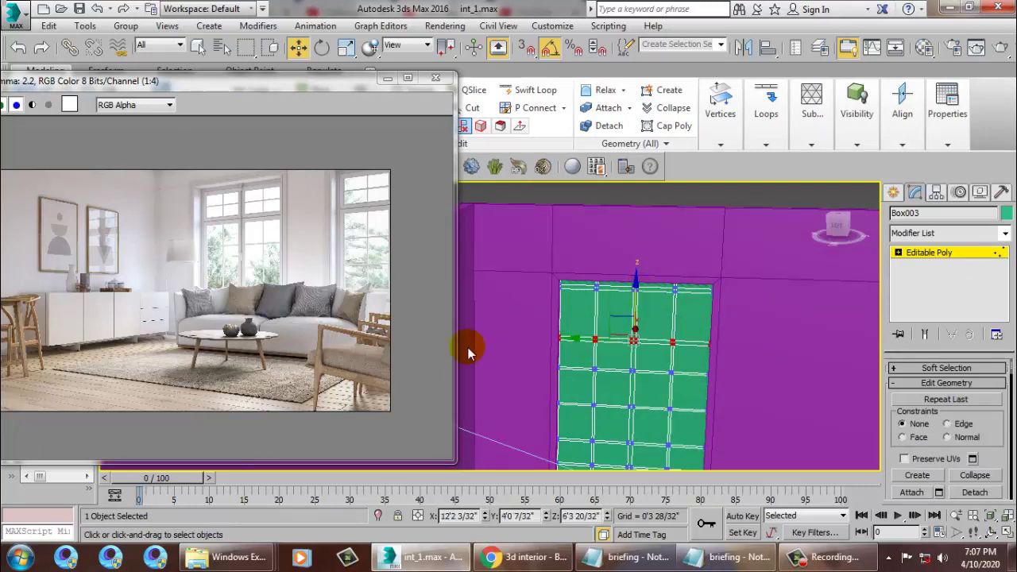
left_click(878, 321)
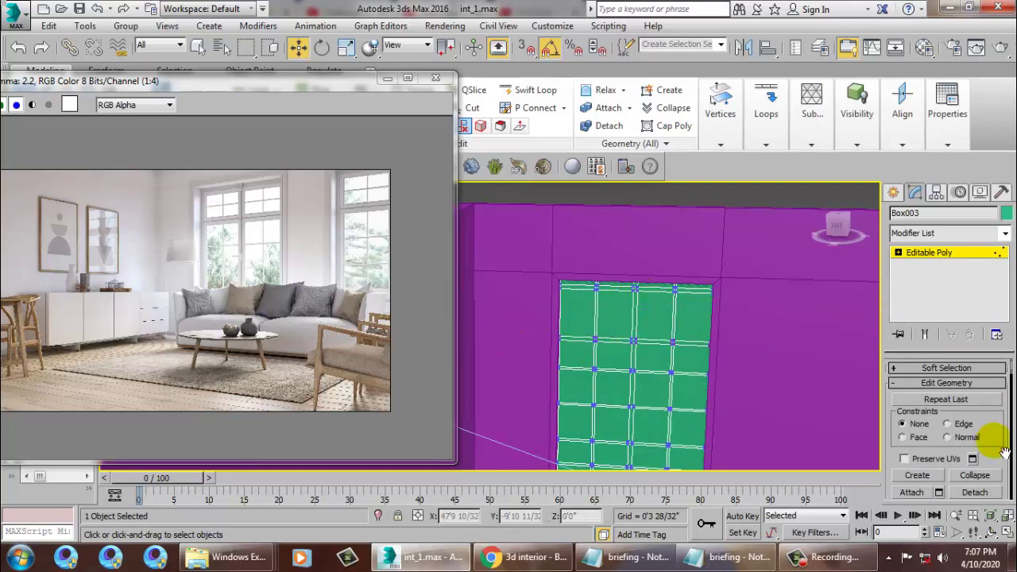
scroll(992, 454, "down", 5)
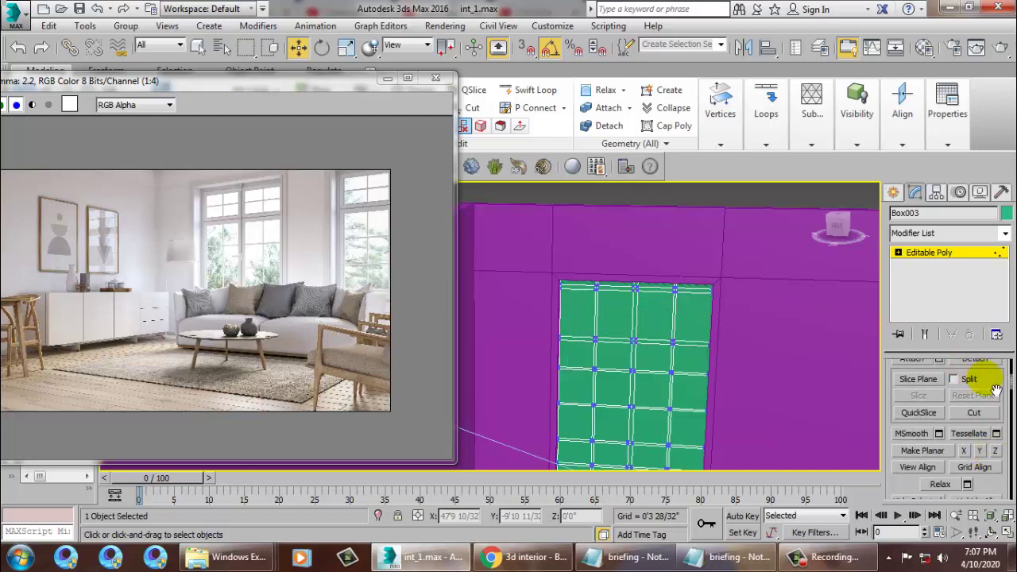
scroll(993, 455, "down", 3)
scroll(989, 365, "down", 3)
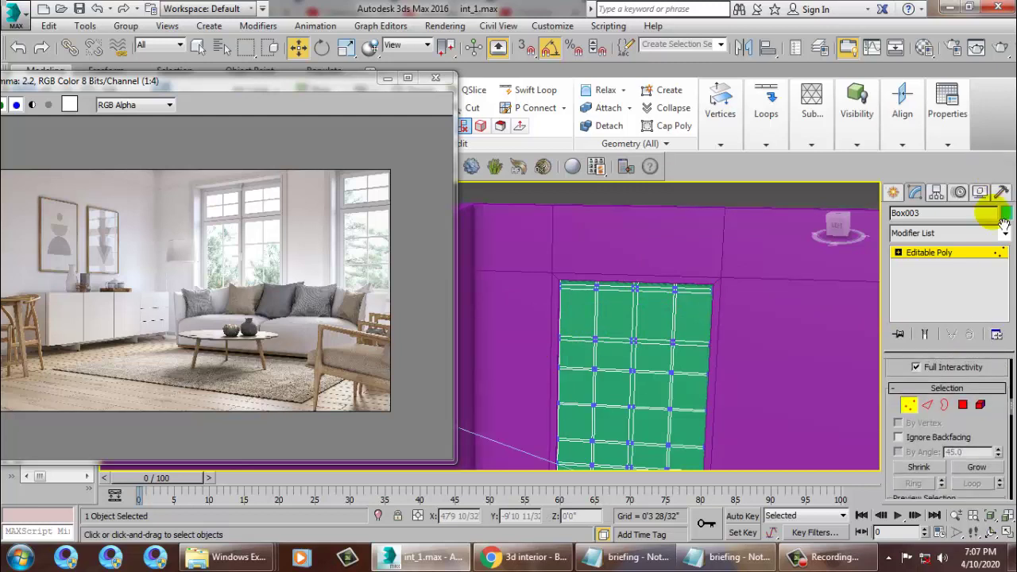
scroll(989, 213, "down", 5)
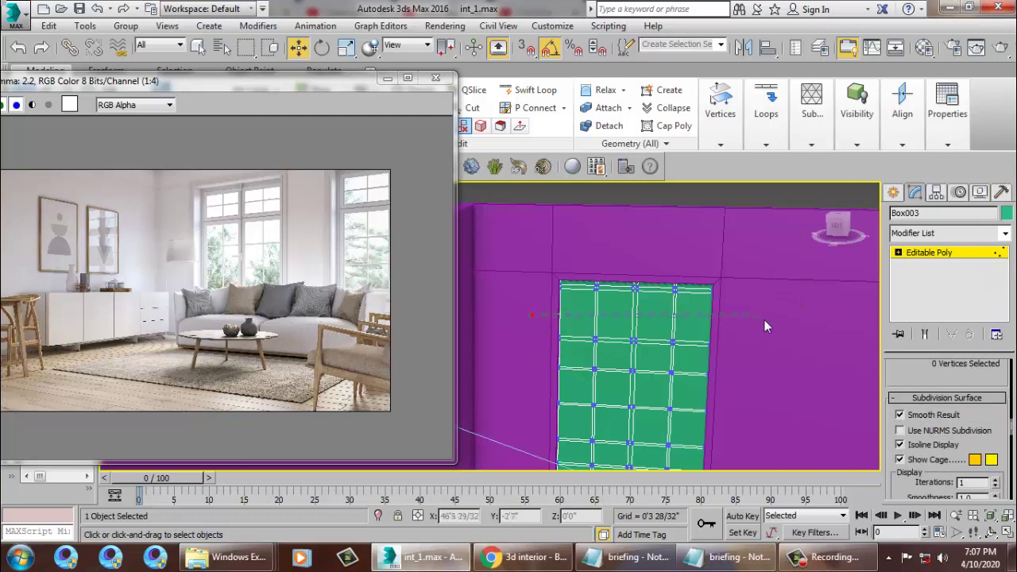
Step: Connect the short top-row vertical edges into a new horizontal edge and lower it slightly
key("2")
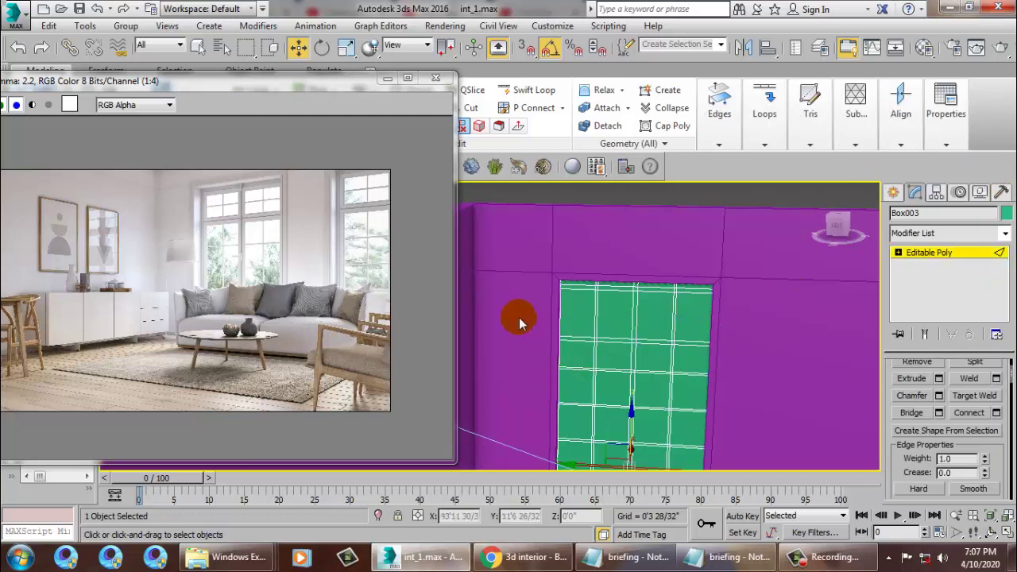
left_click_drag(791, 326, 793, 327)
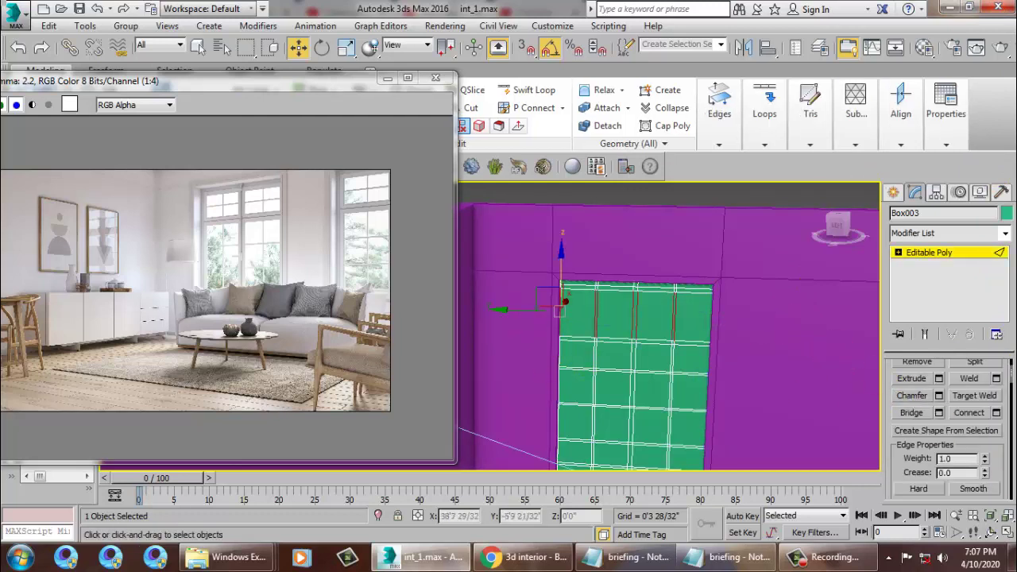
key("F3")
key("F3")
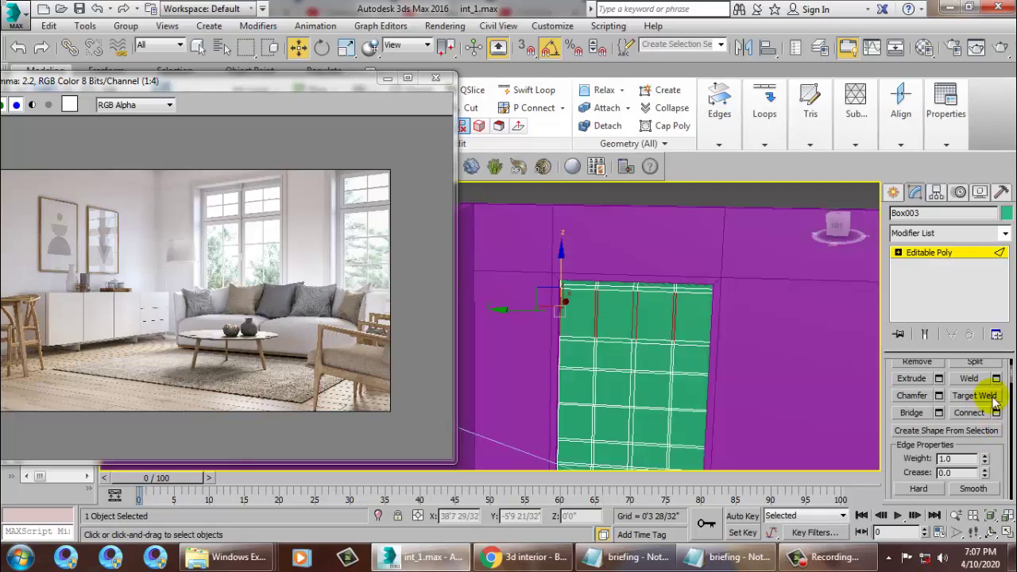
left_click(996, 412)
left_click(518, 400)
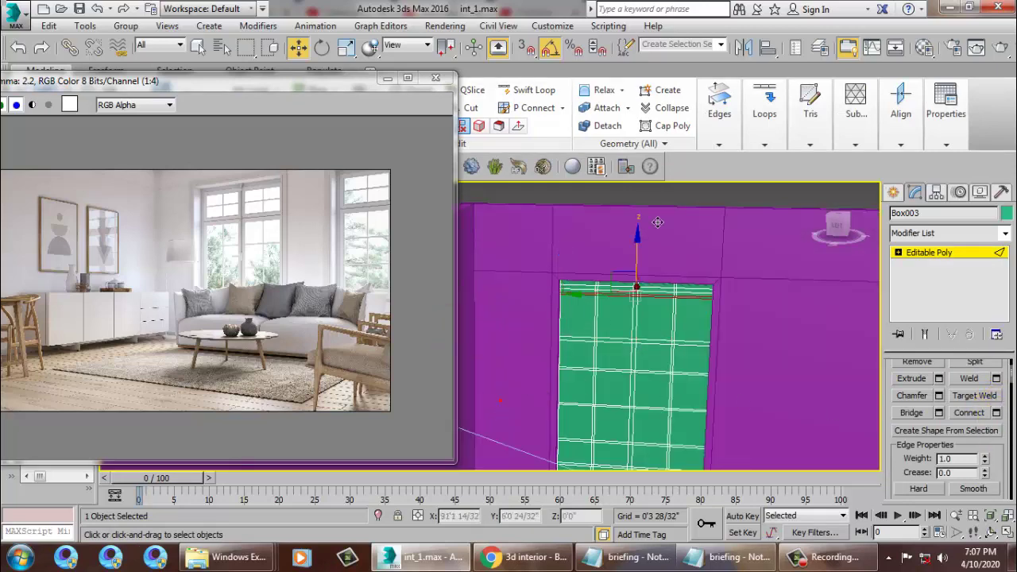
left_click_drag(645, 242, 693, 317)
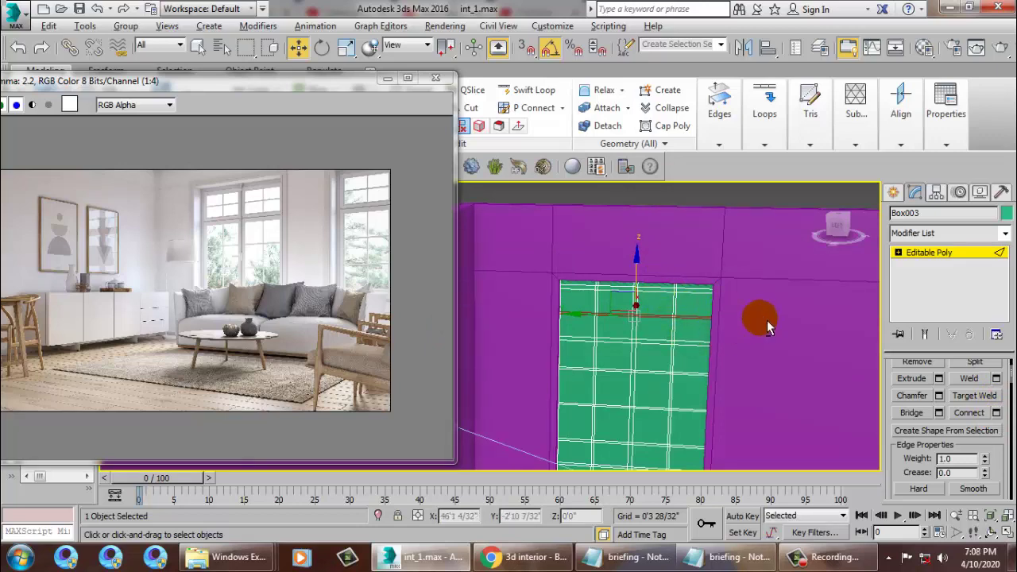
mouse_move(696, 315)
middle_mouse_down("alt")
mouse_move(717, 342)
mouse_move(749, 344)
middle_mouse_up("alt")
Step: Switch to Polygon level and select the panel's top-left polygon
key("2")
key("4")
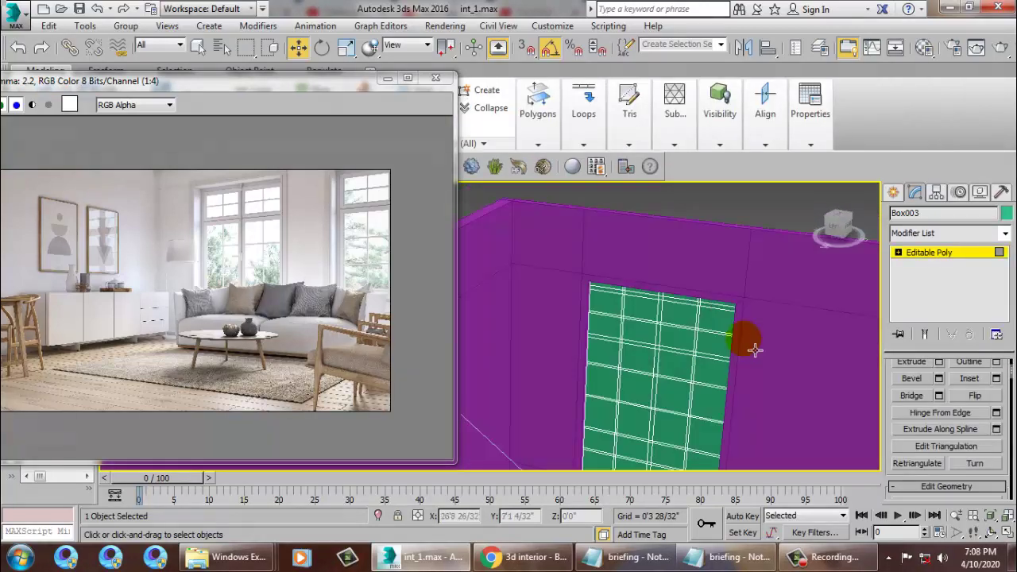
left_click(604, 305)
mouse_move(689, 312)
middle_mouse_down("alt")
mouse_move(670, 295)
mouse_move(722, 311)
mouse_move(704, 295)
mouse_move(749, 359)
middle_mouse_up("alt")
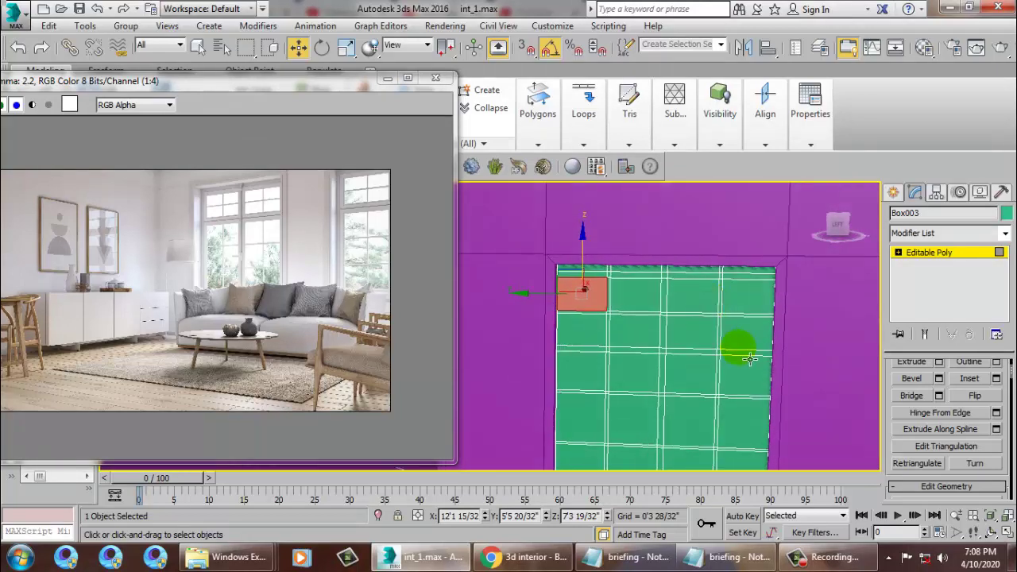
mouse_move(811, 359)
middle_mouse_down("alt")
mouse_move(786, 336)
mouse_move(878, 301)
middle_mouse_up("alt")
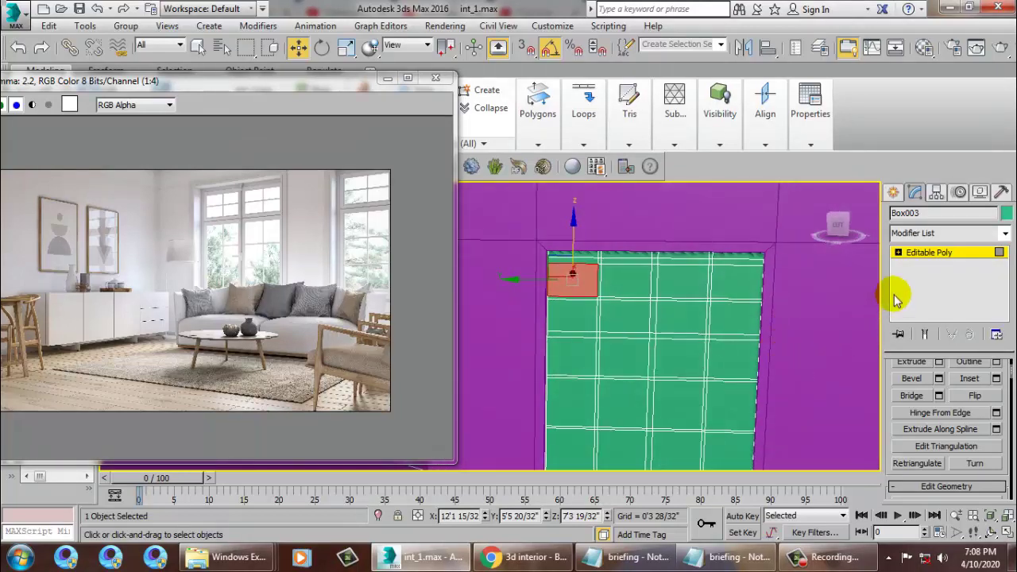
Step: Insert two edge loops into the panel, near the top-left corner and along the right side
left_click(922, 251)
left_click(534, 89)
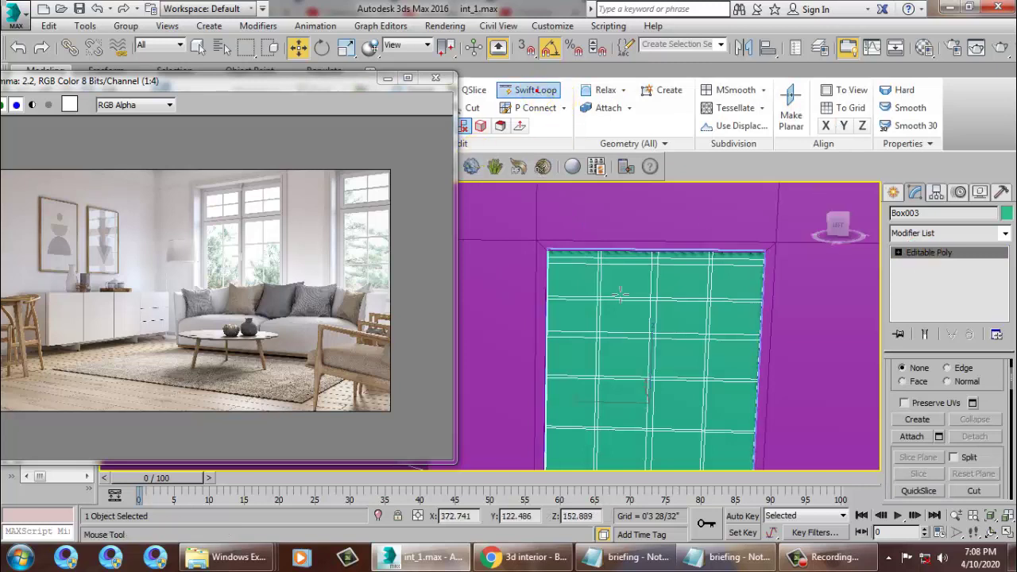
left_click(564, 278)
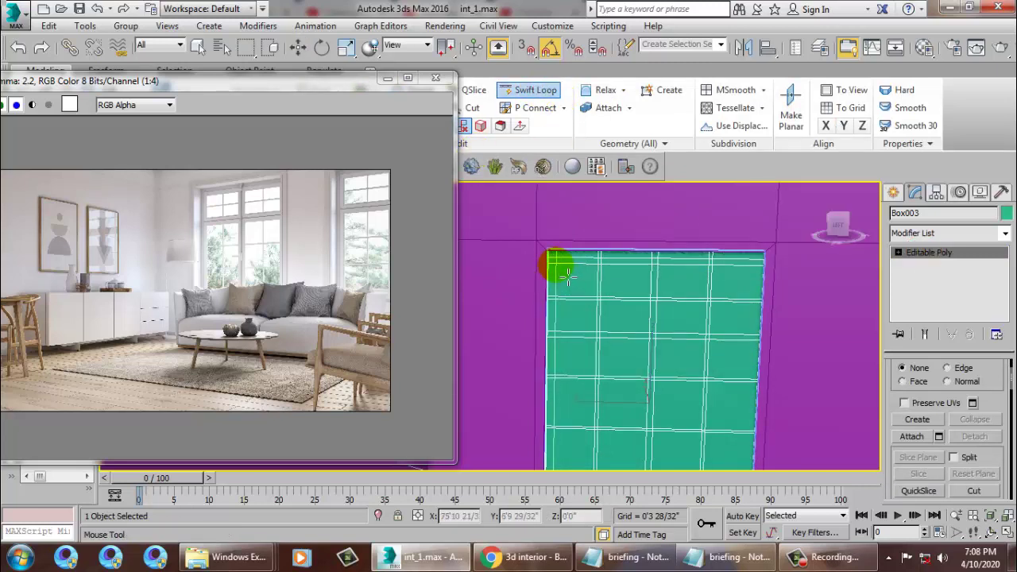
left_click(751, 262)
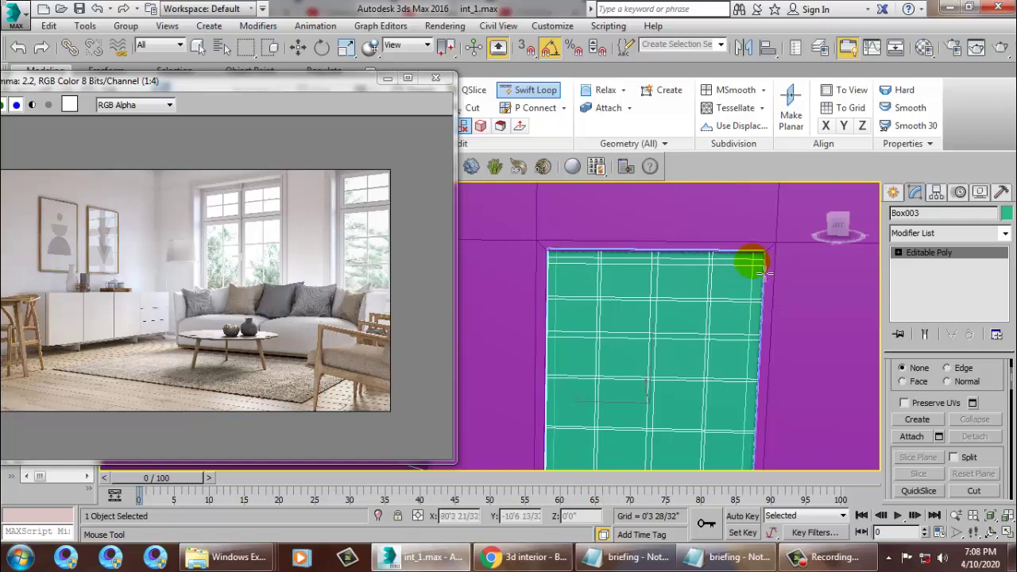
mouse_move(799, 315)
middle_mouse_down("alt")
mouse_move(764, 250)
mouse_move(748, 268)
mouse_move(697, 463)
mouse_move(716, 366)
mouse_move(673, 379)
middle_mouse_up("alt")
key("w")
key("4")
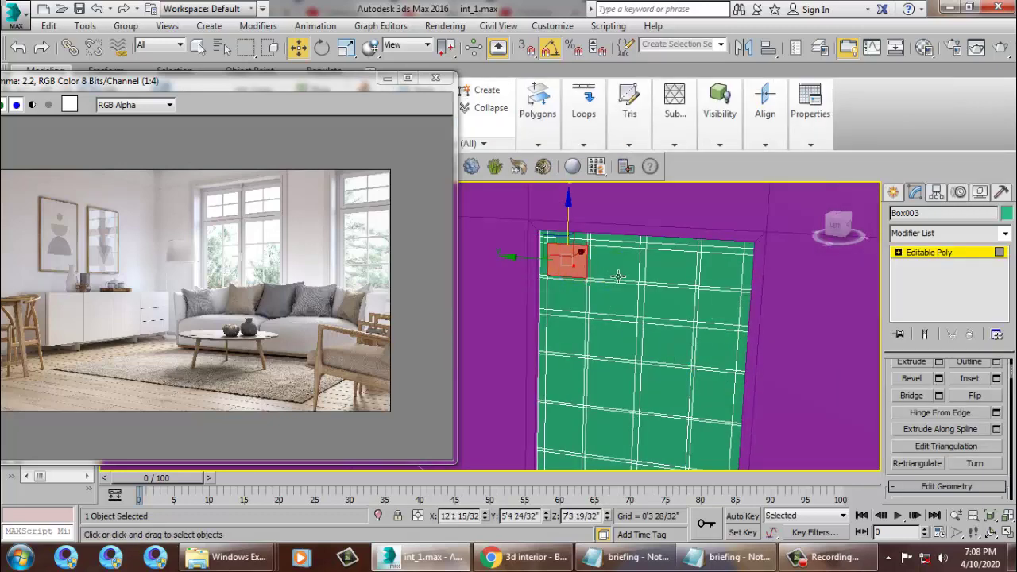
Step: Ctrl-select a 2×4 block of pane polygons across the top rows
left_click(618, 277, "ctrl")
left_click(614, 300, "ctrl")
left_click(571, 301, "ctrl")
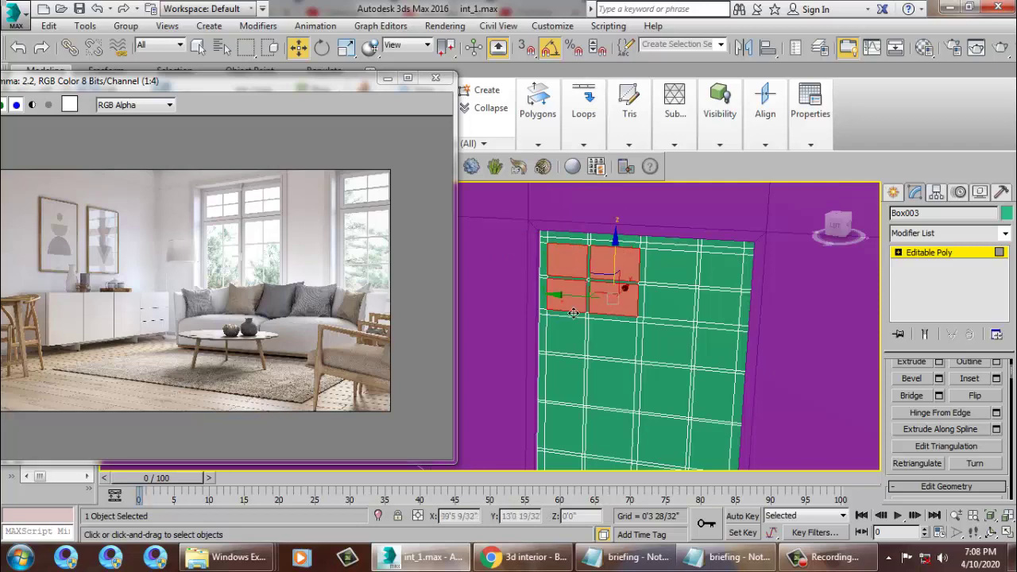
left_click(690, 292, "ctrl")
left_click(671, 260, "ctrl")
left_click(734, 270, "ctrl")
left_click(731, 311, "ctrl")
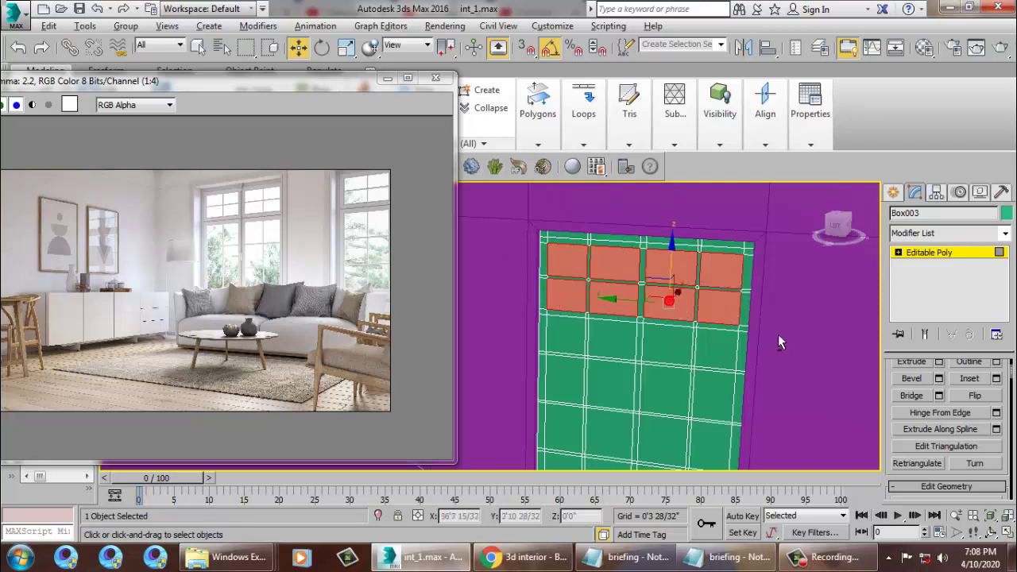
middle_click_drag(779, 342, 585, 295, "alt")
Step: Reselect the top two rows of panes and begin adding the third row
left_click(576, 267)
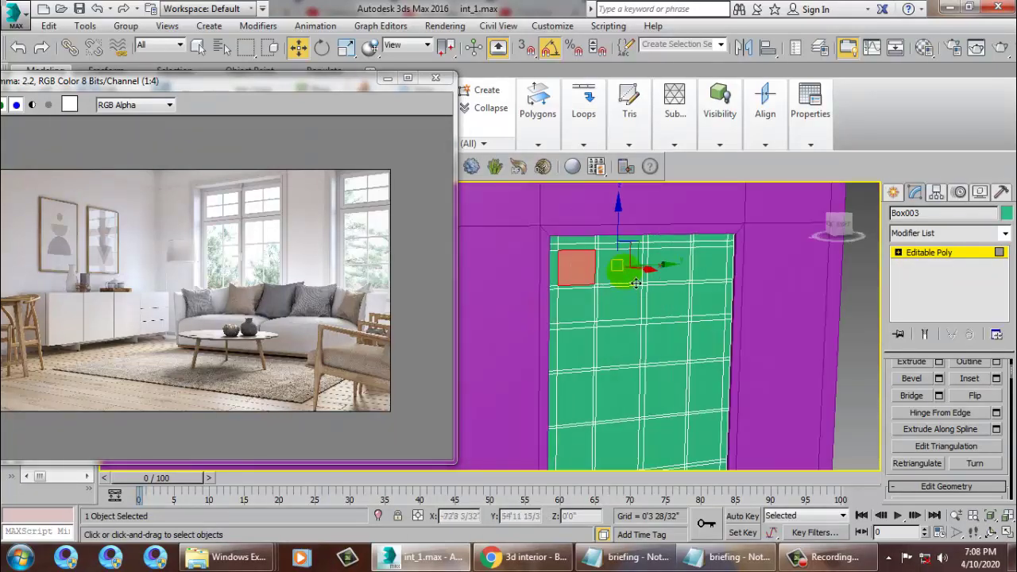
left_click(619, 267, "ctrl")
left_click(619, 302, "ctrl")
left_click(576, 303, "ctrl")
left_click(667, 302, "ctrl")
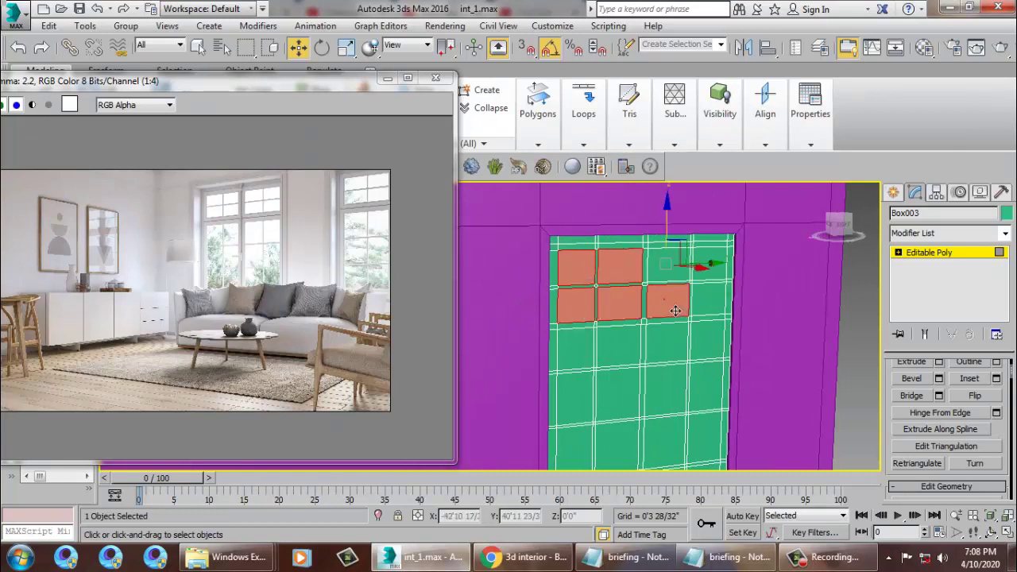
left_click(667, 267, "ctrl")
left_click(709, 267, "ctrl")
left_click(709, 304, "ctrl")
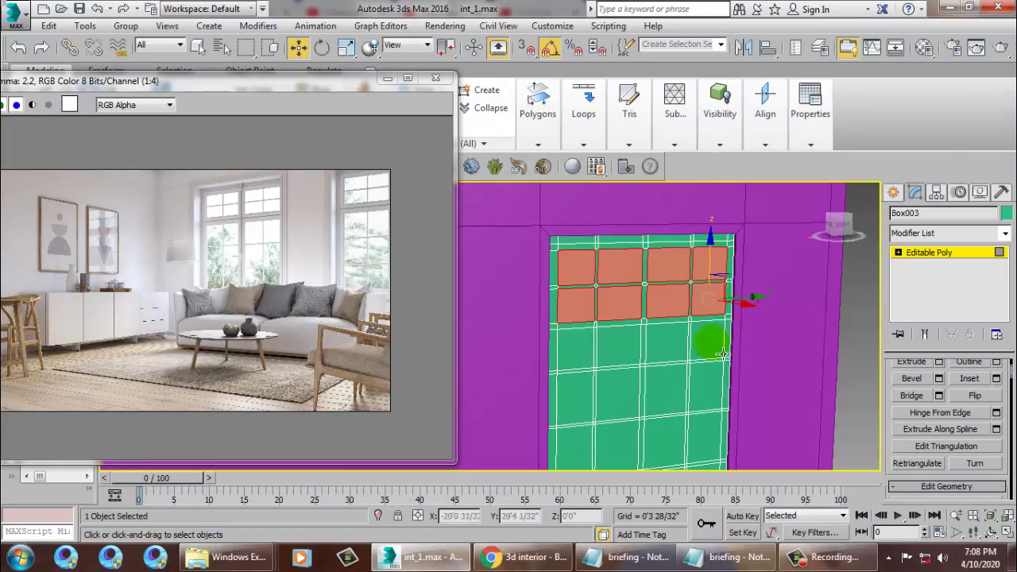
left_click(718, 353, "ctrl")
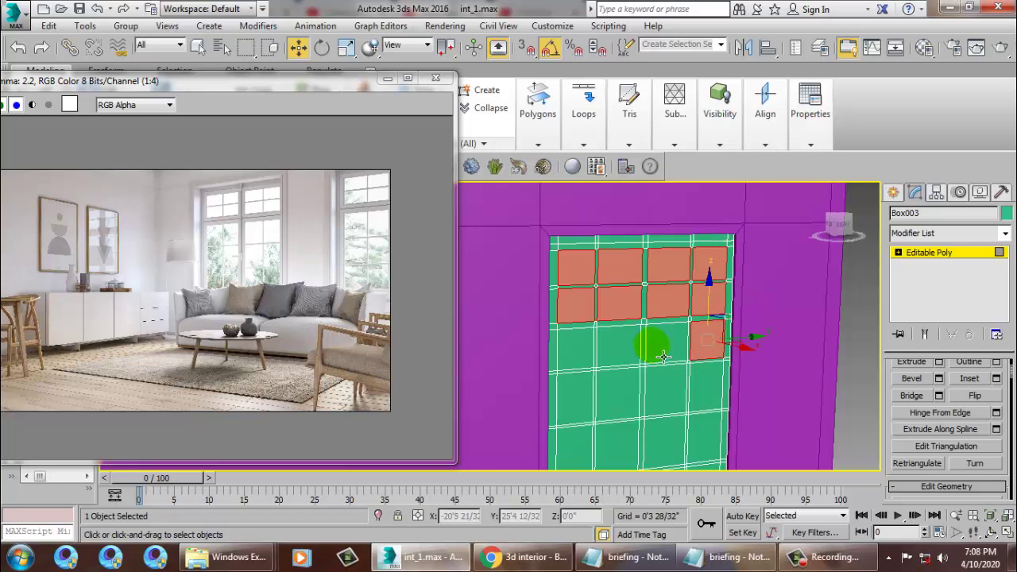
left_click(663, 354, "ctrl")
left_click(607, 358, "ctrl")
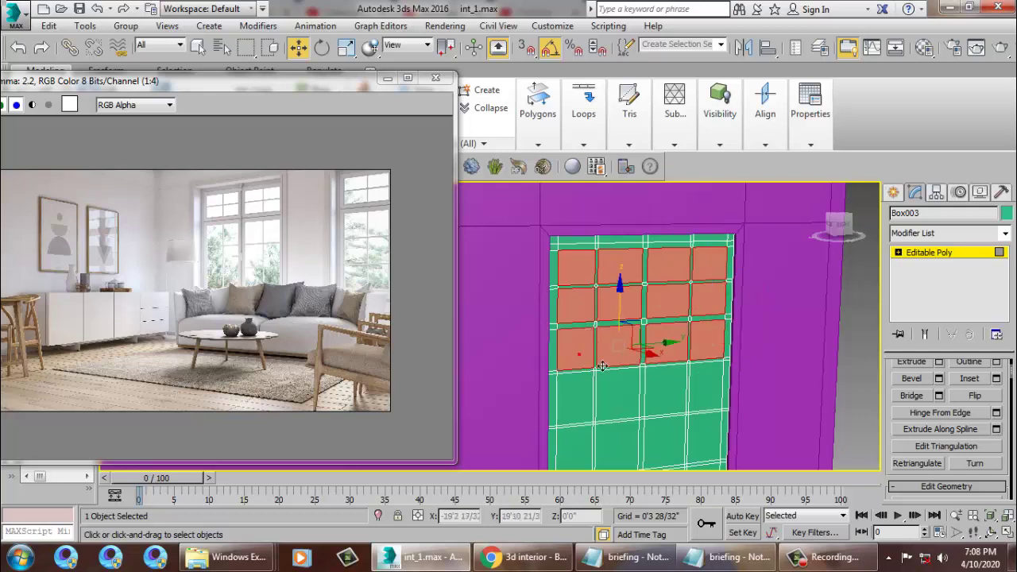
Step: Add the third- and fourth-row pane polygons to the selection
middle_click_drag(572, 370, 470, 447, "alt")
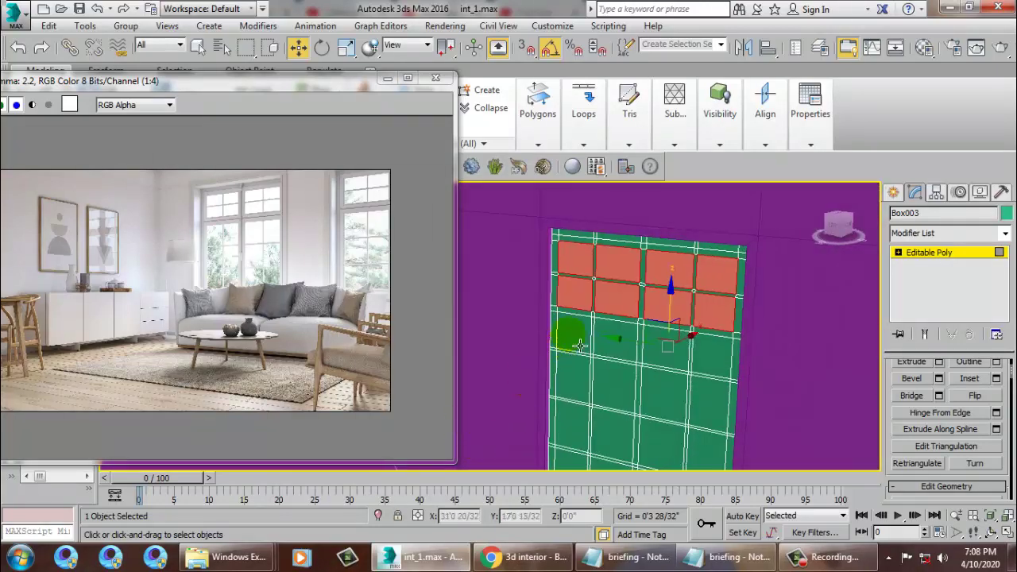
left_click(573, 332, "ctrl")
left_click(616, 342, "ctrl")
left_click(663, 350, "ctrl")
left_click(704, 360, "ctrl")
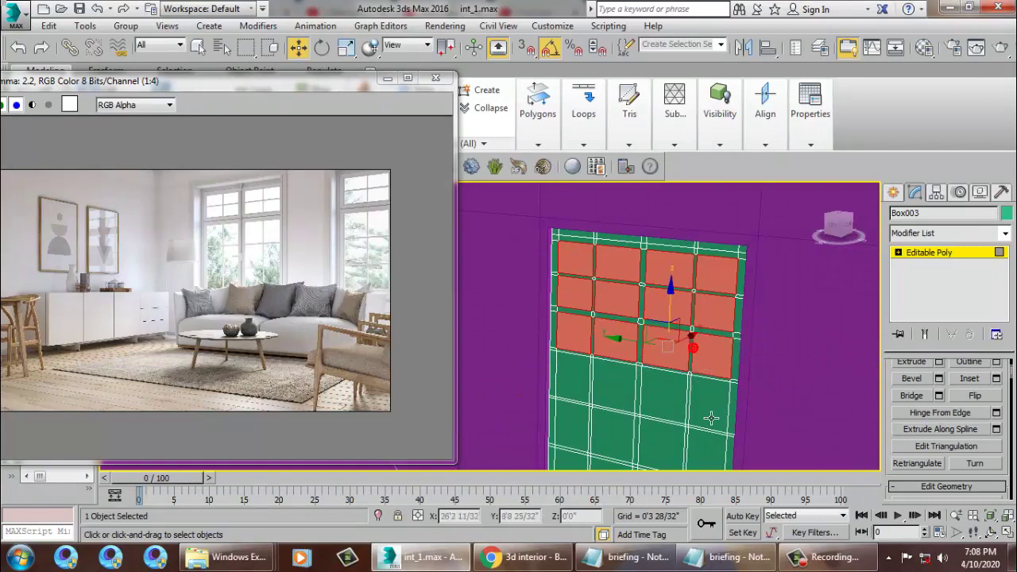
left_click(707, 414, "ctrl")
left_click(682, 416, "ctrl")
left_click(620, 405, "ctrl")
left_click(574, 380, "ctrl")
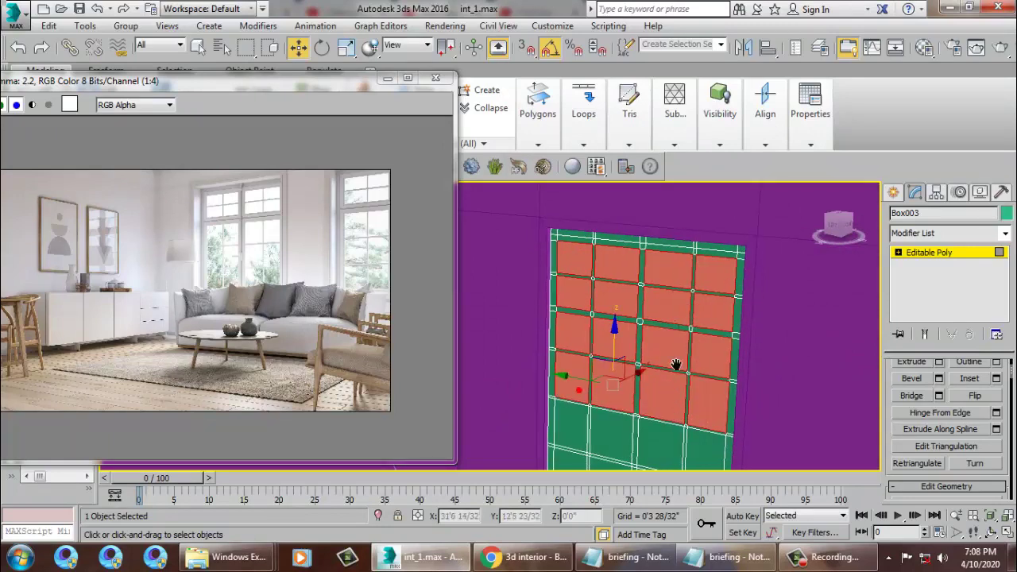
Step: Add the fifth-row and bottom-row pane polygons to the selection
middle_click_drag(675, 365, 669, 417, "alt")
left_click(703, 411, "ctrl")
left_click(648, 405, "ctrl")
left_click(619, 412, "ctrl")
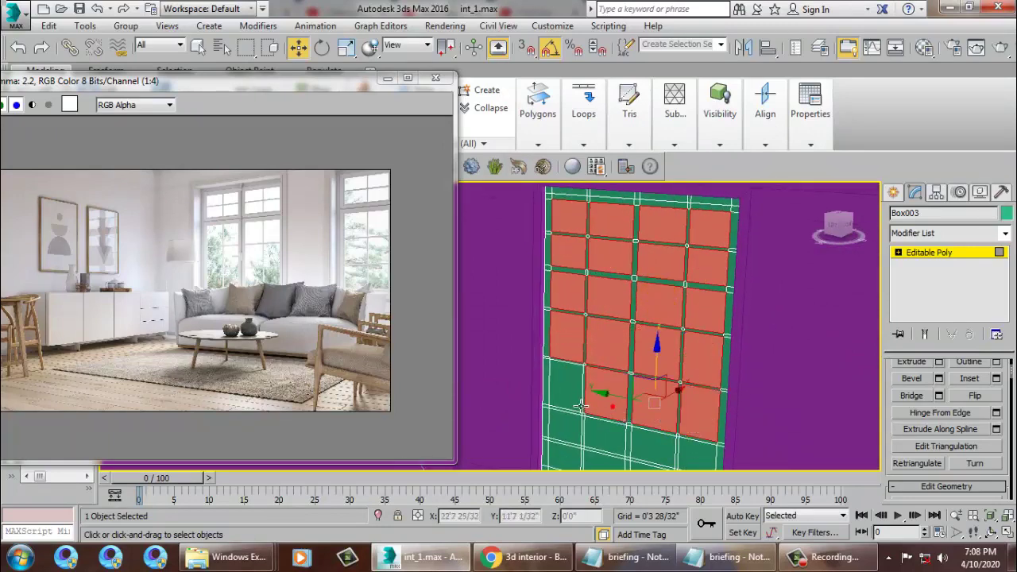
left_click(579, 404, "ctrl")
left_click(604, 433, "ctrl")
left_click(655, 437, "ctrl")
left_click(697, 445, "ctrl")
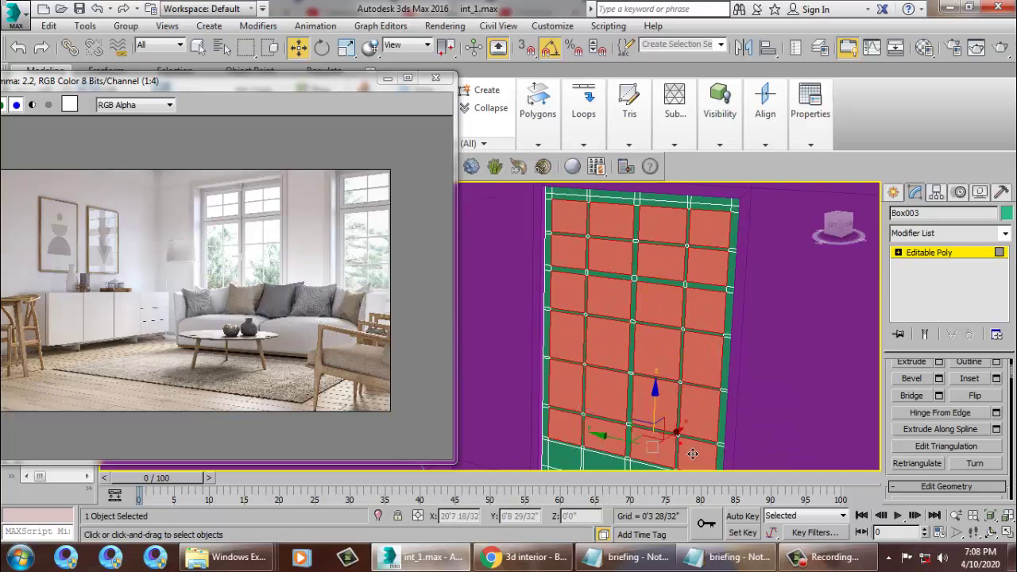
middle_click_drag(698, 449, 687, 469, "alt")
left_click(683, 445, "ctrl")
left_click(639, 437, "ctrl")
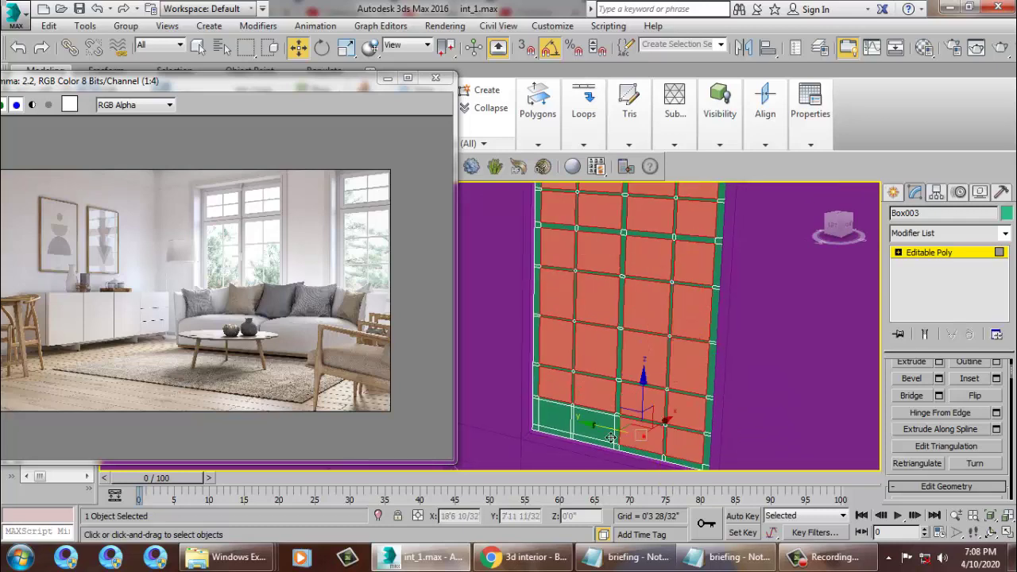
left_click(595, 429, "ctrl")
left_click(556, 417, "ctrl")
Step: Add the missing third-row and right-column panes to the selection
mouse_move(771, 383)
middle_mouse_down("alt")
mouse_move(688, 344)
mouse_move(601, 409)
middle_mouse_up("alt")
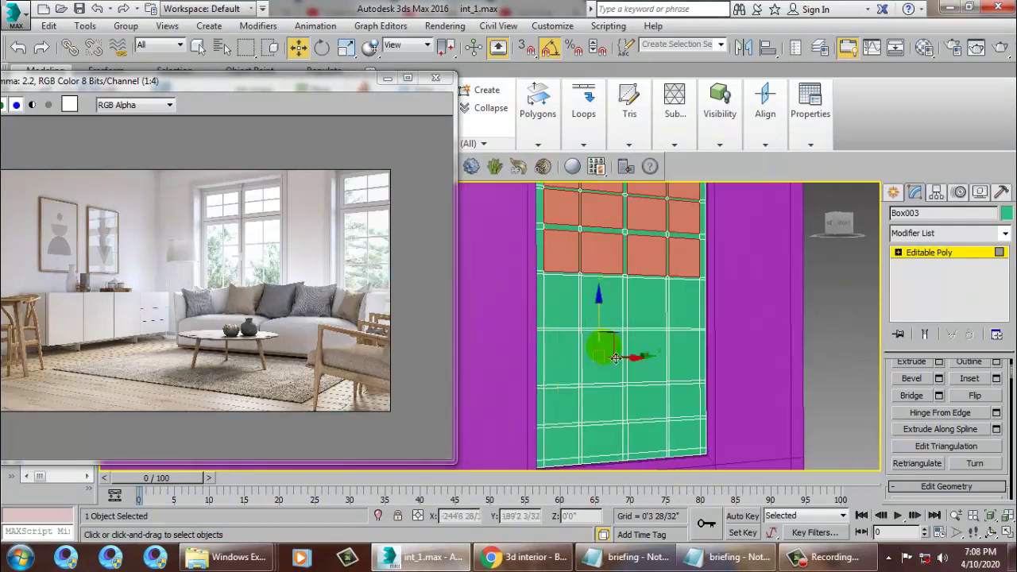
left_click(574, 319, "ctrl")
left_click(611, 326, "ctrl")
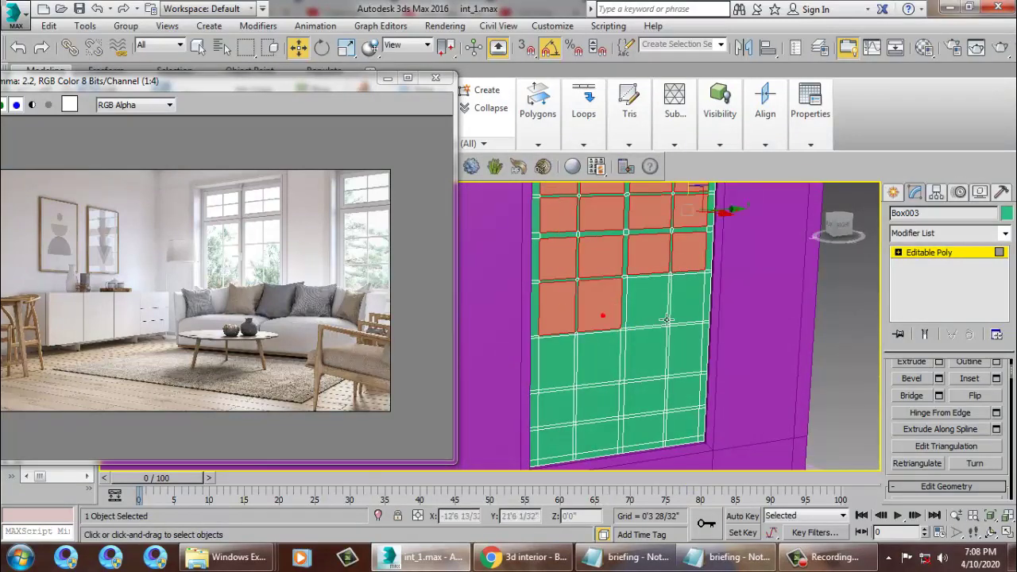
left_click(662, 320, "ctrl")
left_click(688, 316, "ctrl")
left_click(690, 349, "ctrl")
left_click(687, 388, "ctrl")
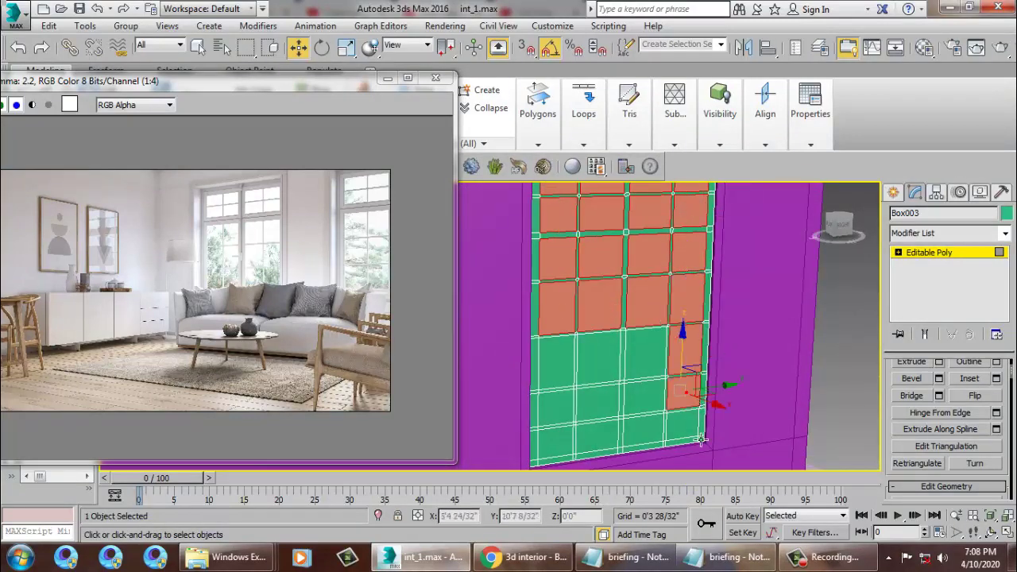
left_click(685, 422, "ctrl")
left_click(650, 432, "ctrl")
Step: Add the remaining middle, bottom-left and bottom-row panes so every pane is selected
left_click(645, 397, "ctrl")
left_click(645, 356, "ctrl")
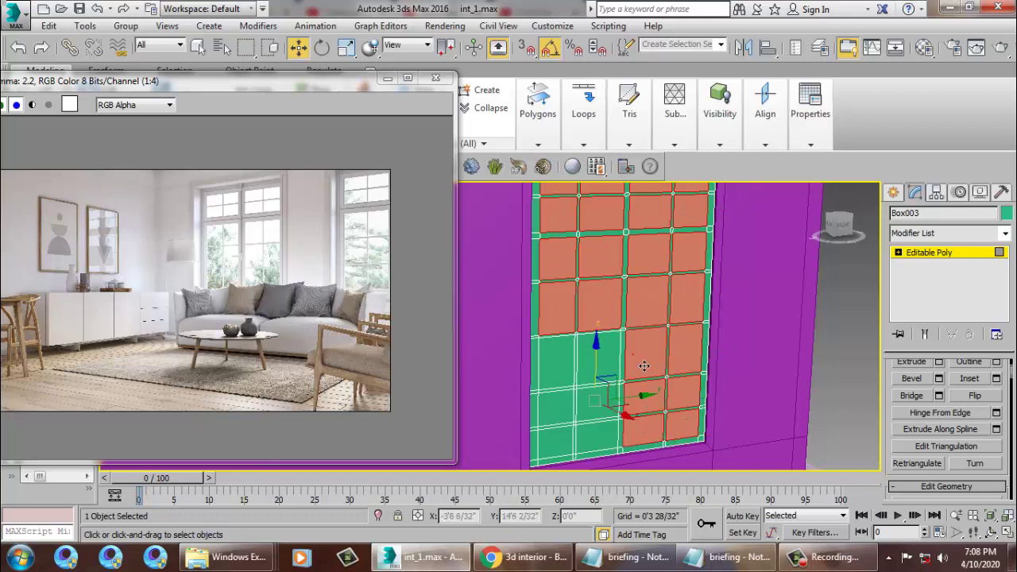
left_click(601, 359, "ctrl")
left_click(565, 379, "ctrl")
left_click(568, 424, "ctrl")
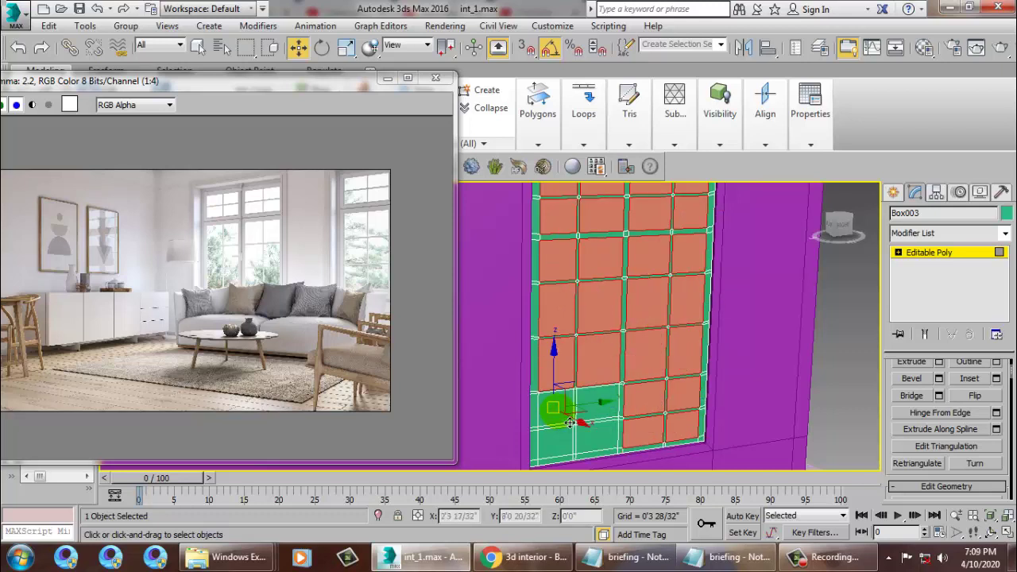
mouse_move(570, 422)
left_mouse_down()
mouse_move(576, 443)
mouse_move(585, 345)
left_mouse_up()
middle_click_drag(767, 340, 805, 390, "alt")
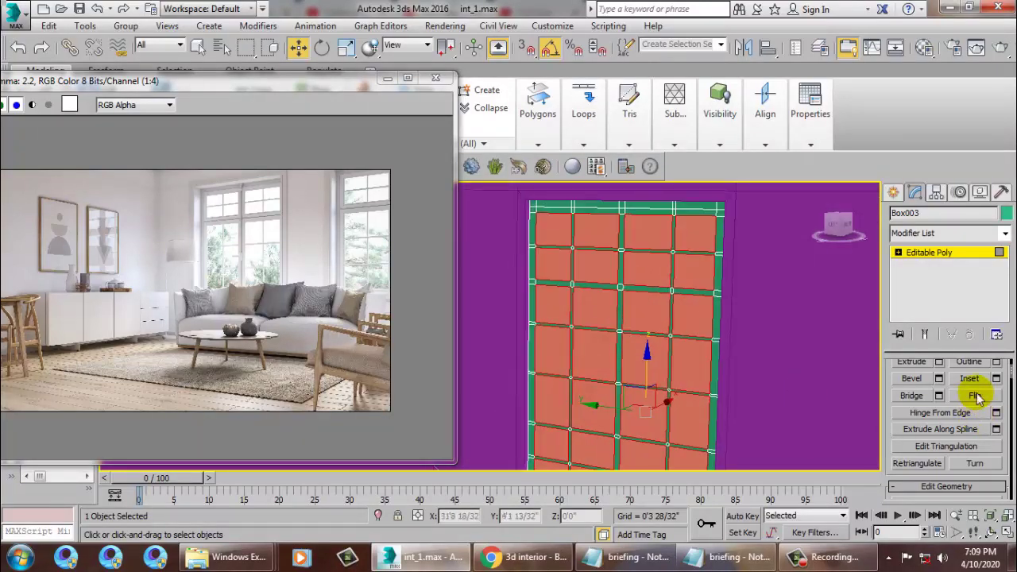
Step: Inset all selected panes by about 0'0 19/32" to leave a narrow border in each
left_click(996, 378)
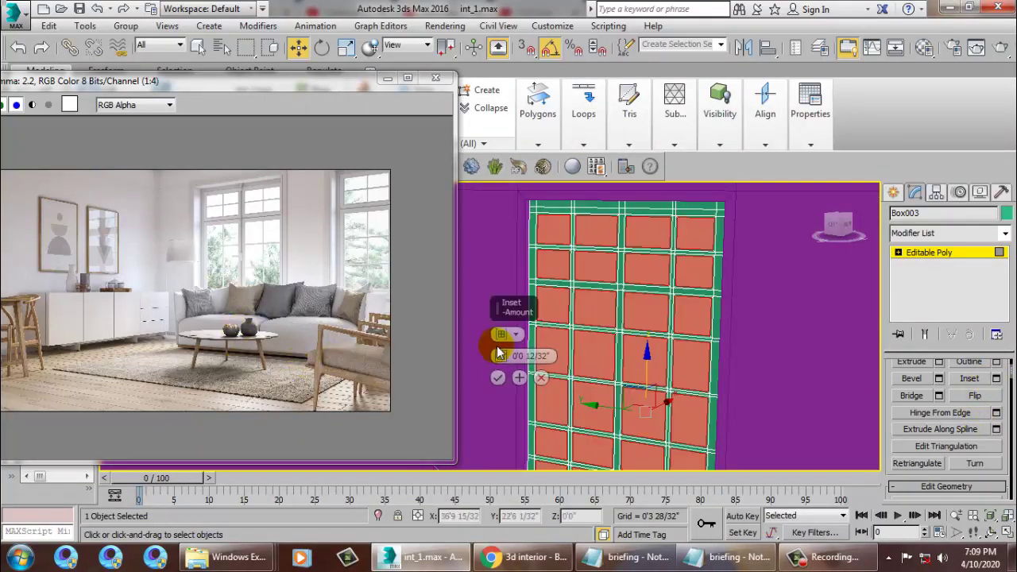
left_click_drag(498, 352, 502, 358)
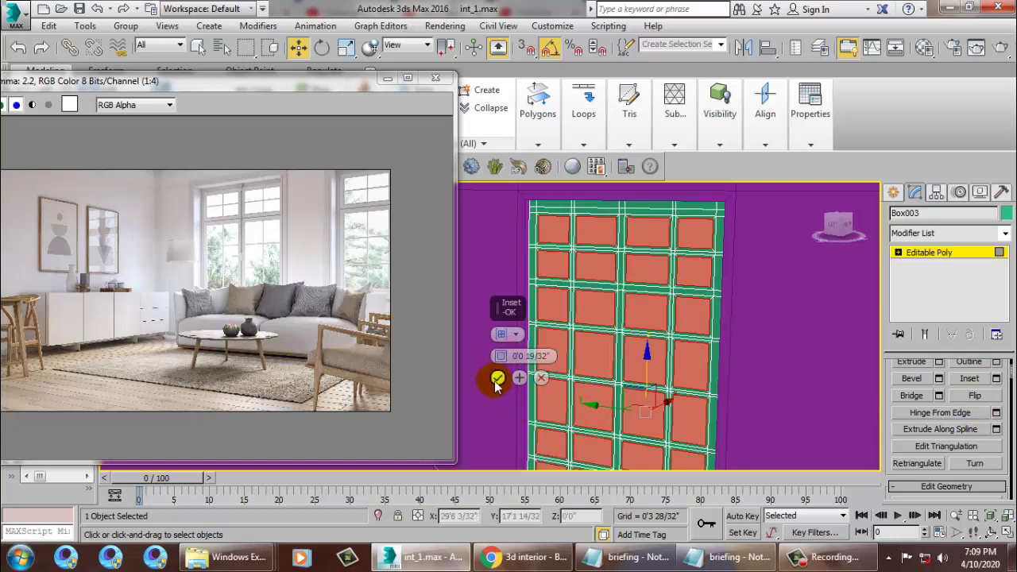
left_click(496, 381)
middle_click_drag(649, 334, 721, 329, "alt")
scroll(650, 342, "up", 3)
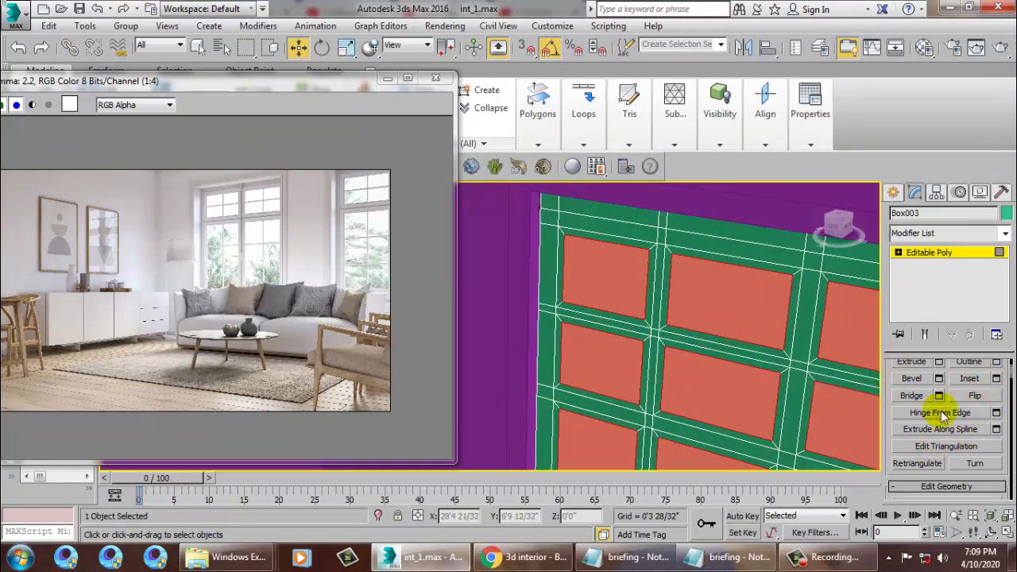
Step: Bevel the inset panes with about -0'1 2/32" height and -0'0 19/32" outline
left_click(940, 381)
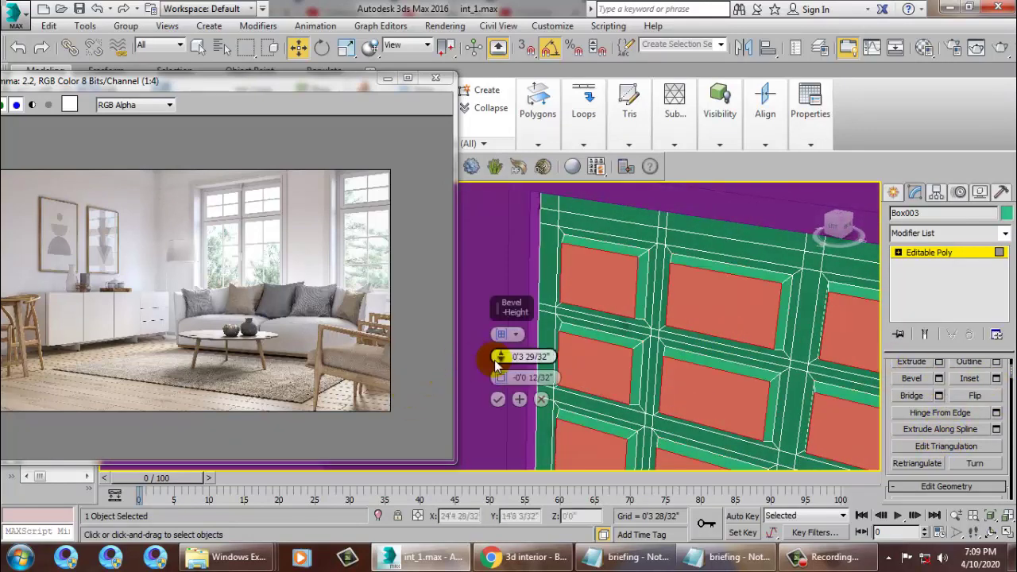
mouse_move(500, 363)
left_mouse_down()
mouse_move(537, 431)
mouse_move(500, 387)
mouse_move(505, 357)
left_mouse_up()
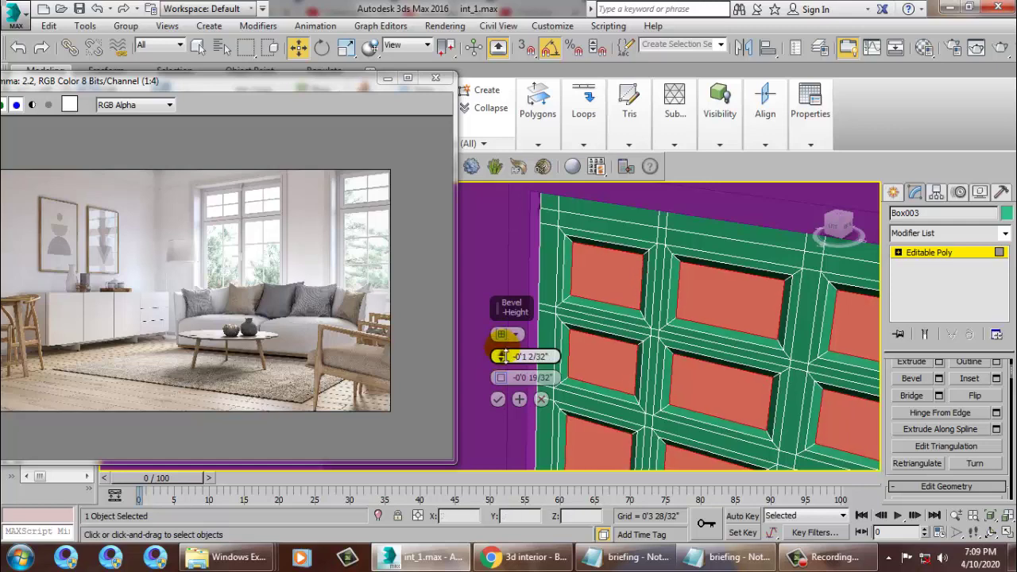
left_click(497, 399)
scroll(669, 286, "down", 10)
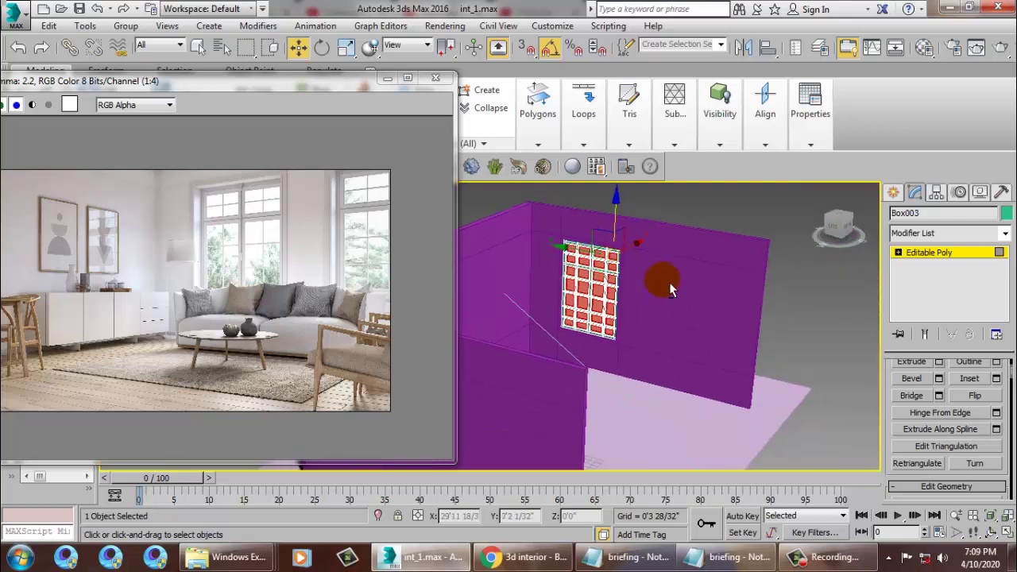
Step: Leave sub-object mode, select the window and walls, and apply the grey-blue custom object colour
middle_click_drag(669, 282, 699, 274, "alt")
left_click(950, 249)
left_click(789, 230)
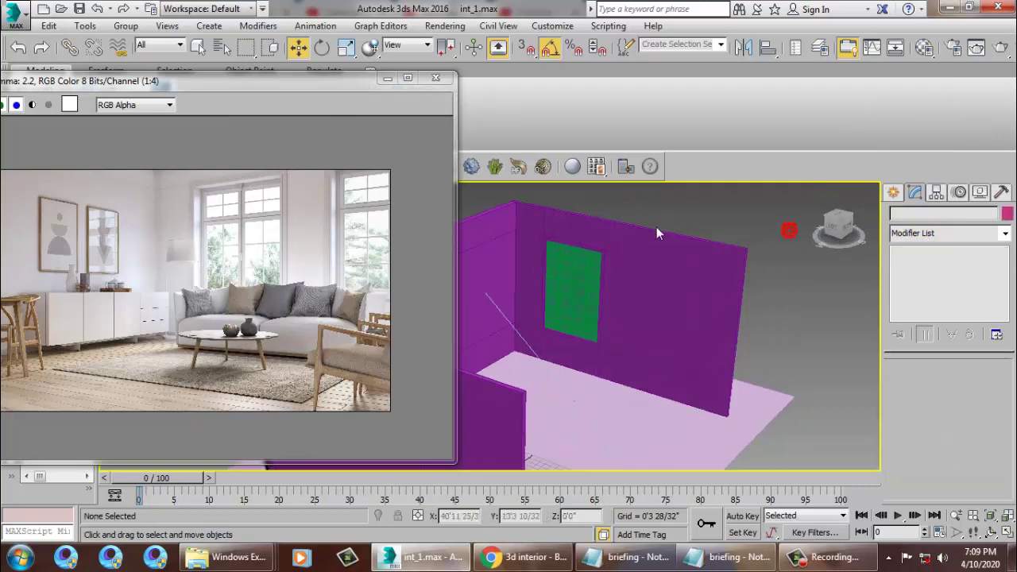
scroll(674, 308, "up", 5)
mouse_move(683, 313)
middle_mouse_down("alt")
mouse_move(674, 309)
mouse_move(783, 295)
mouse_move(799, 341)
middle_mouse_up("alt")
left_click(674, 308)
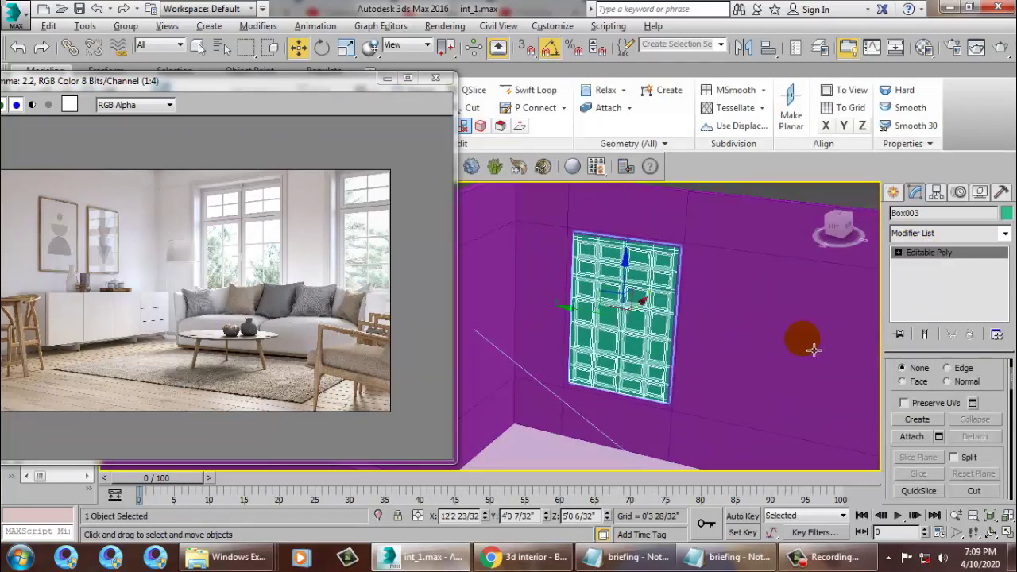
left_click(1006, 214)
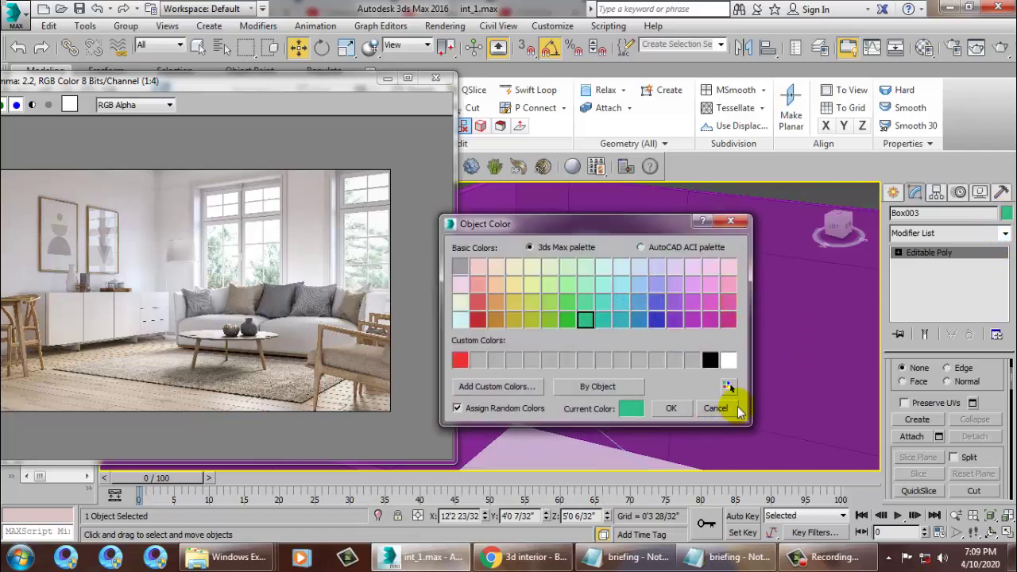
left_click(734, 409)
left_click(1005, 213)
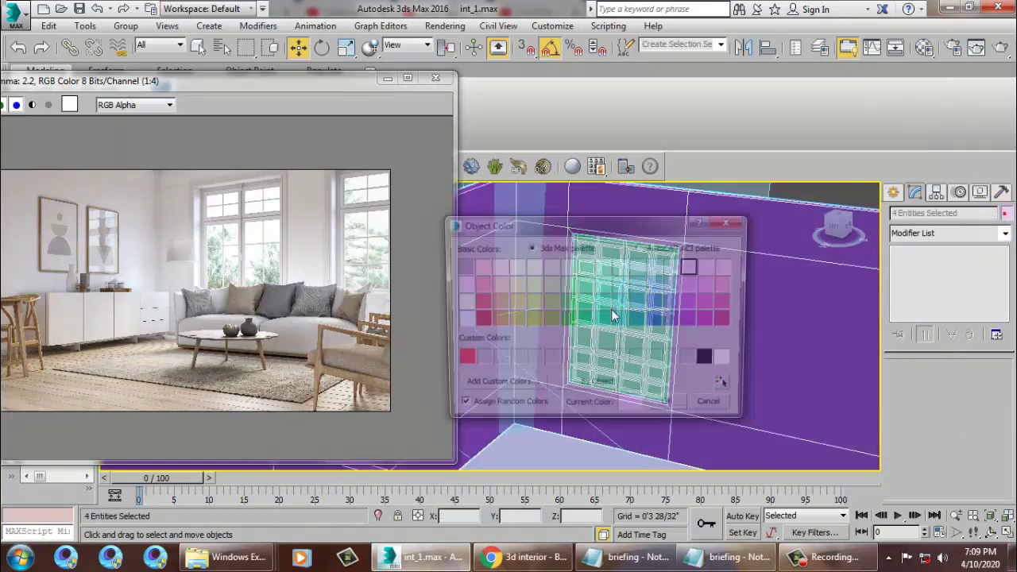
left_click(692, 360)
left_click(673, 408)
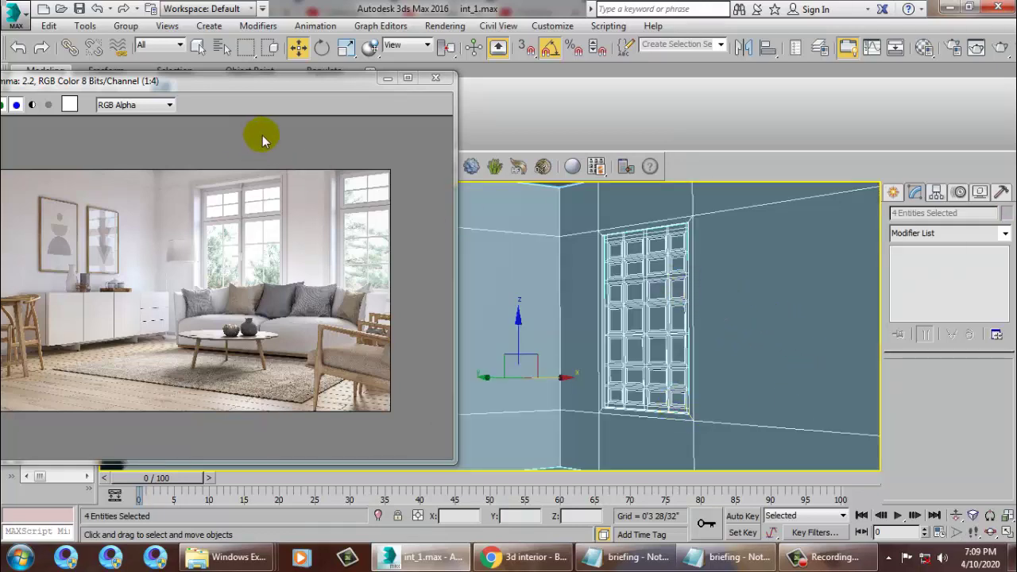
Step: Turn on Angle Snap and minimize the Rendered Frame Window to reveal the PhysCamera001 view
left_click(385, 77)
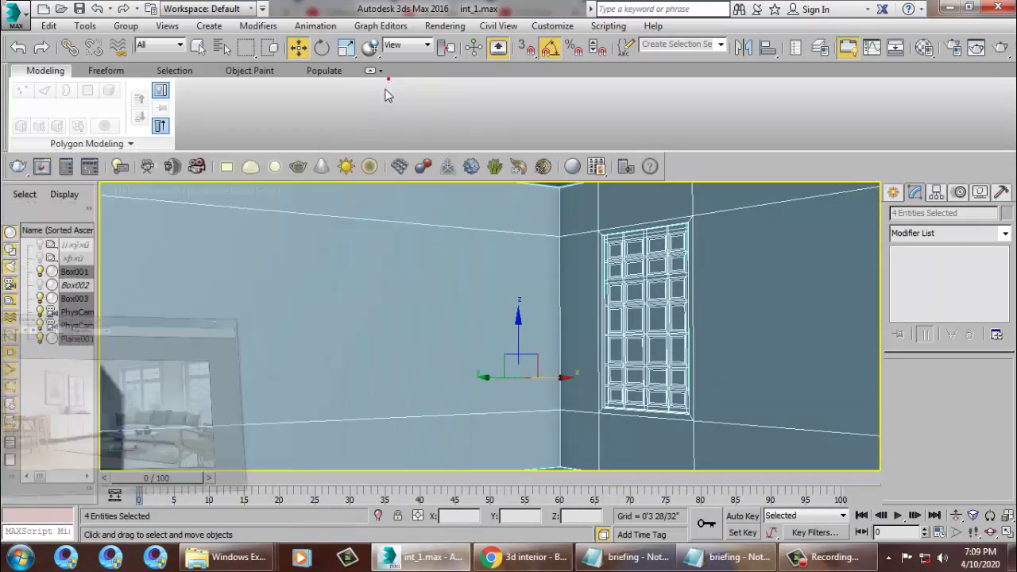
scroll(493, 222, "down", 3)
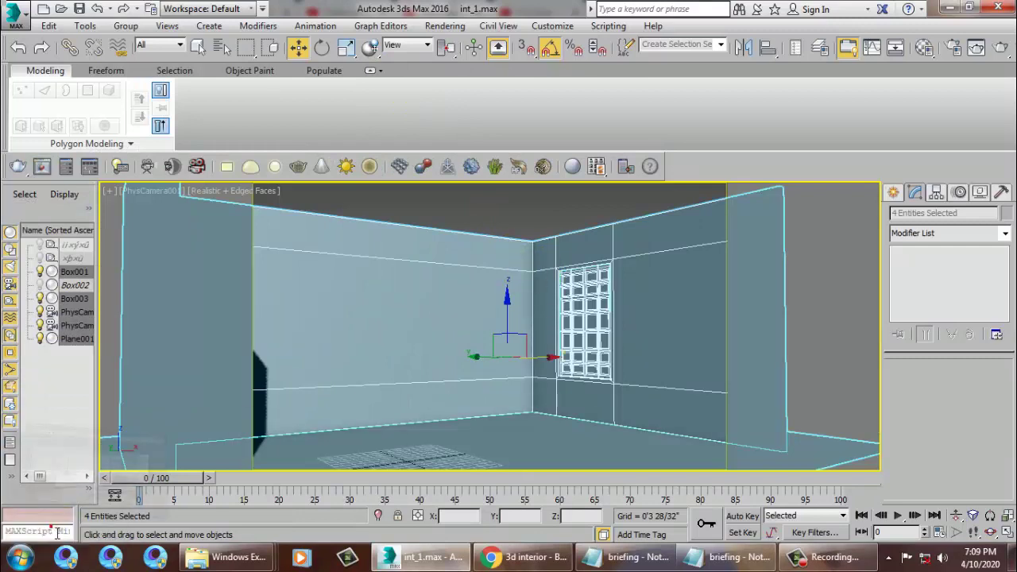
double_click(31, 530)
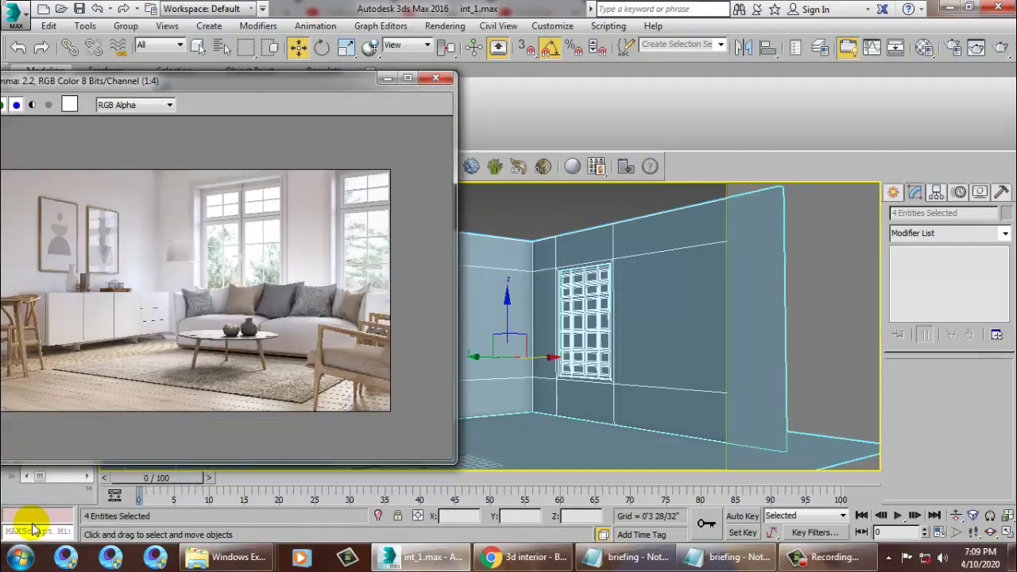
left_click(550, 47)
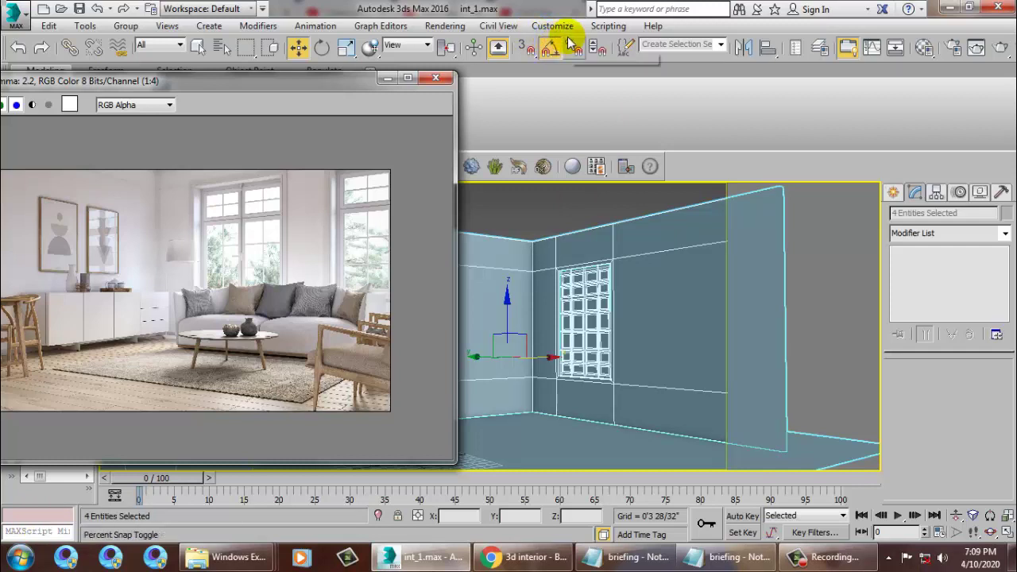
left_click(385, 78)
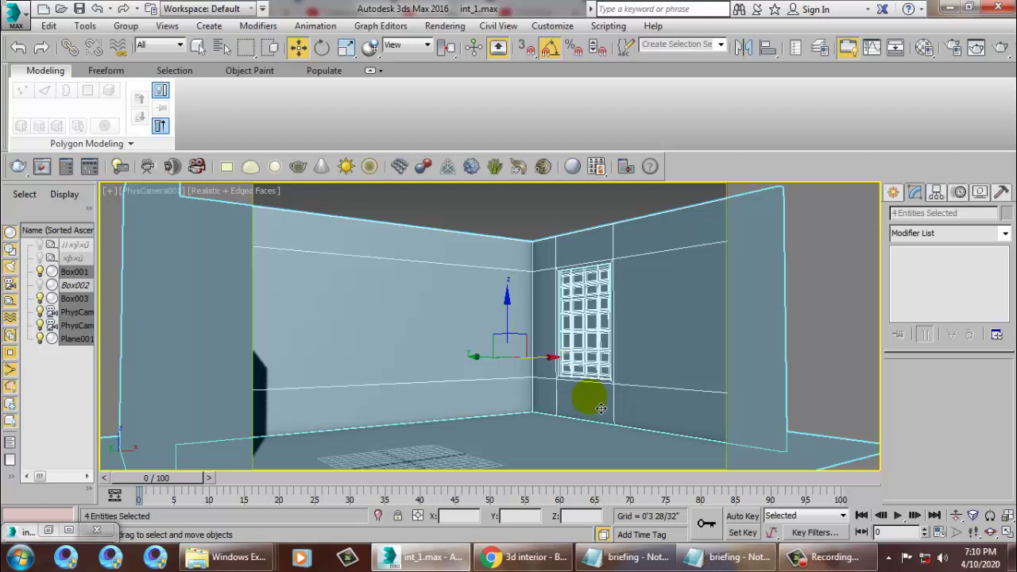
left_click(830, 557)
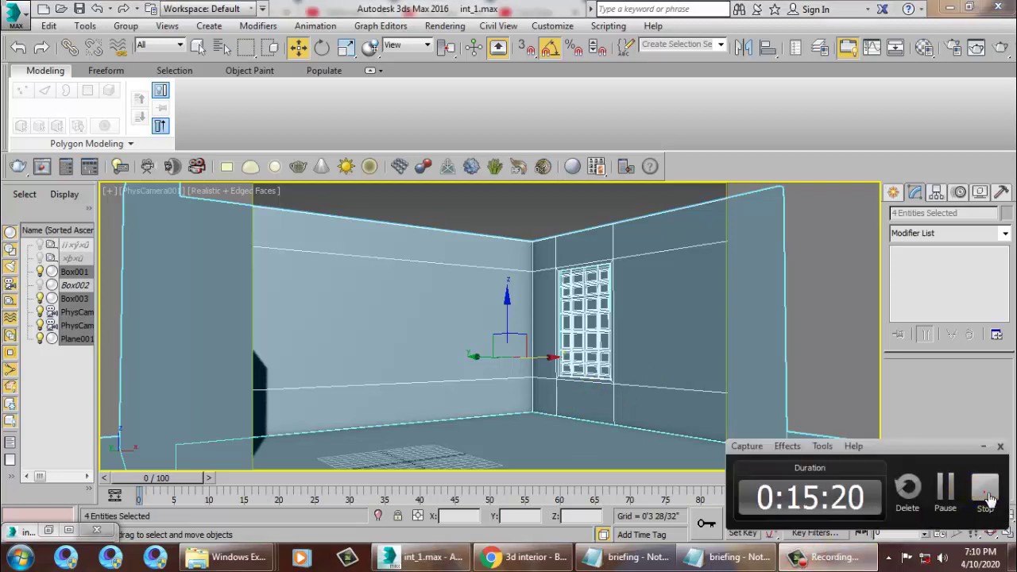